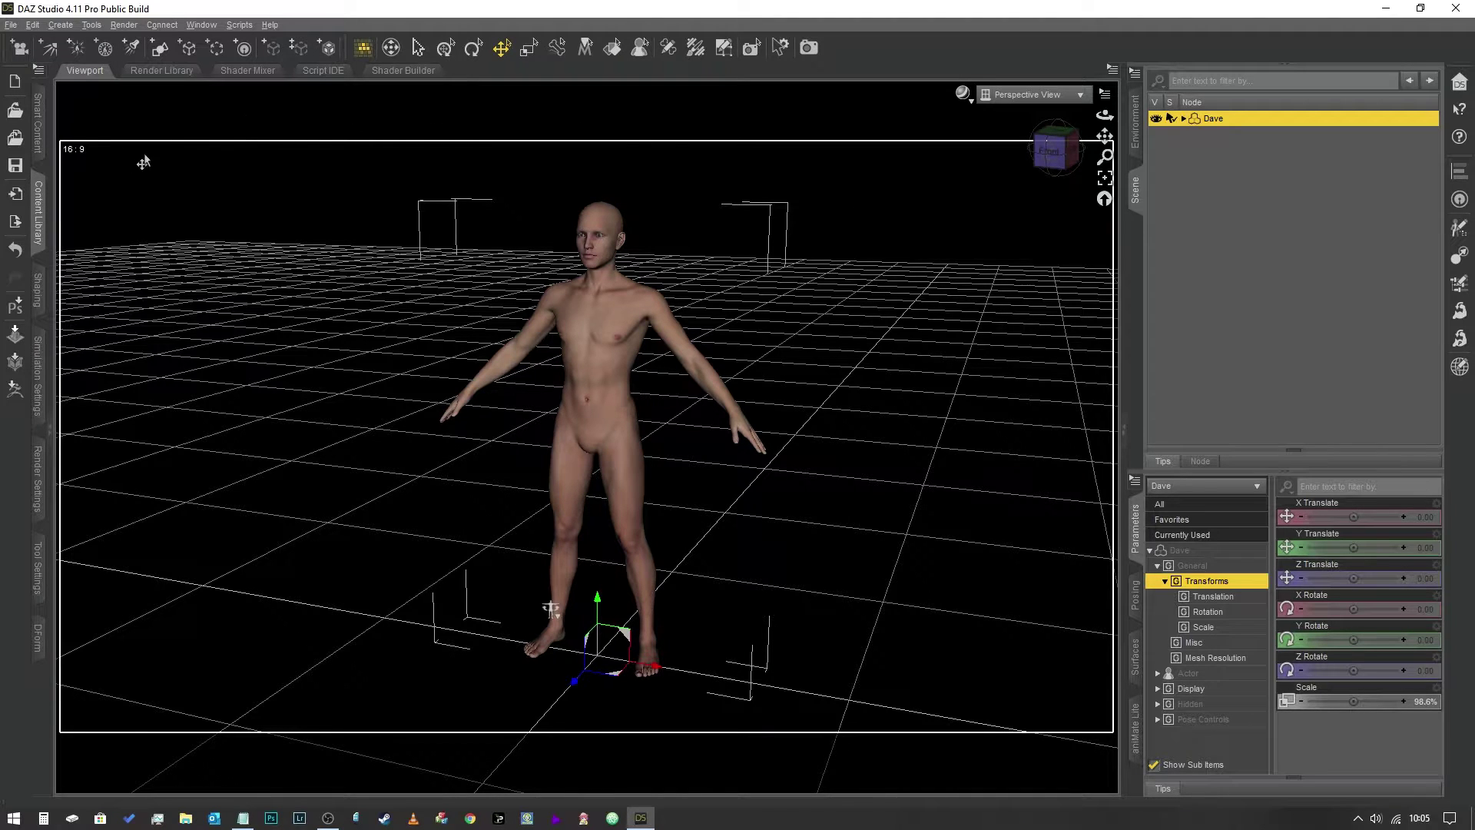
- Apply the saved Test pose from the Dave pose folder in the content library, and restore the figure's default pose
click(37, 211)
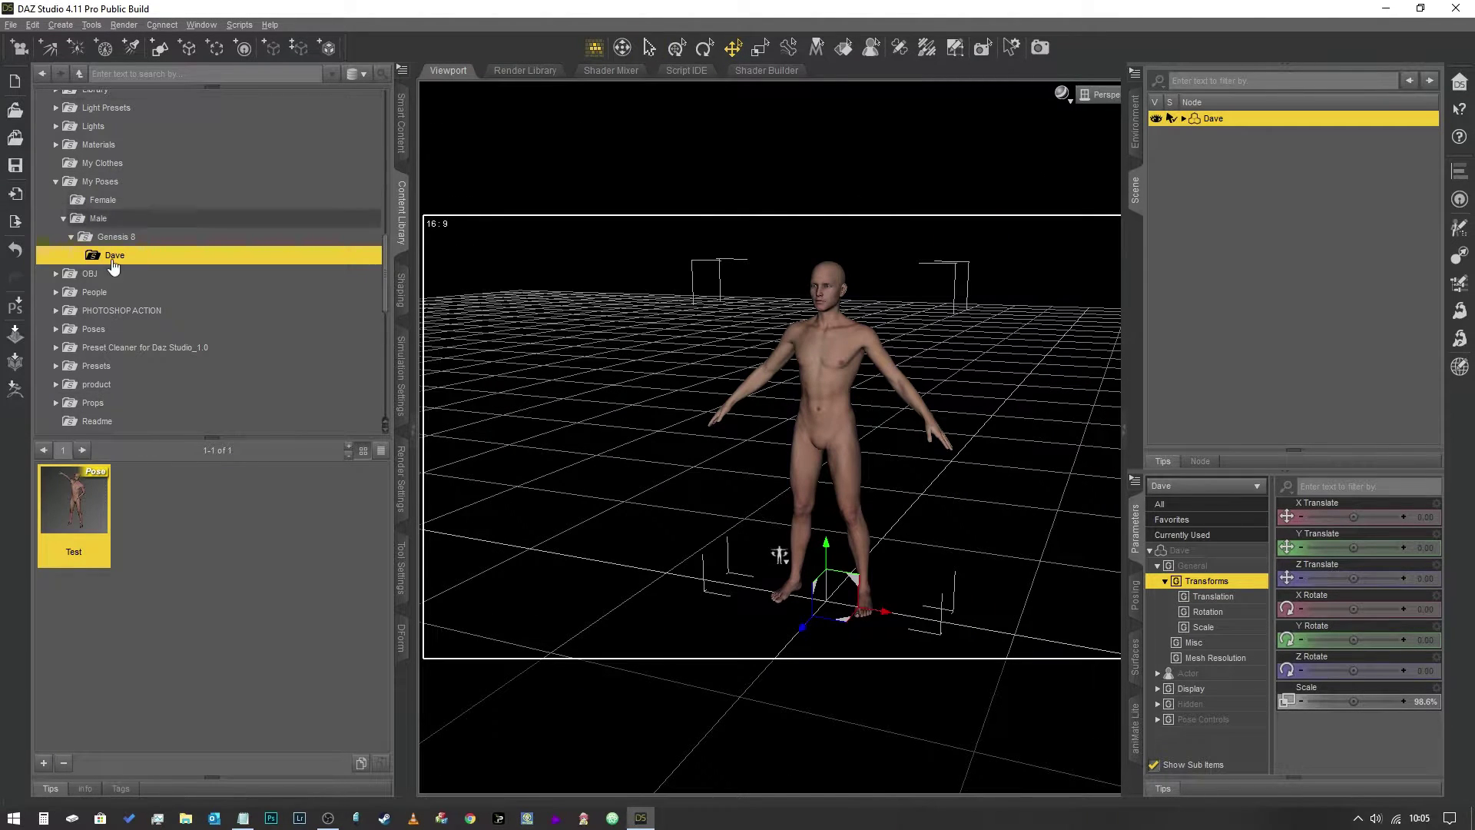
double_click(80, 527)
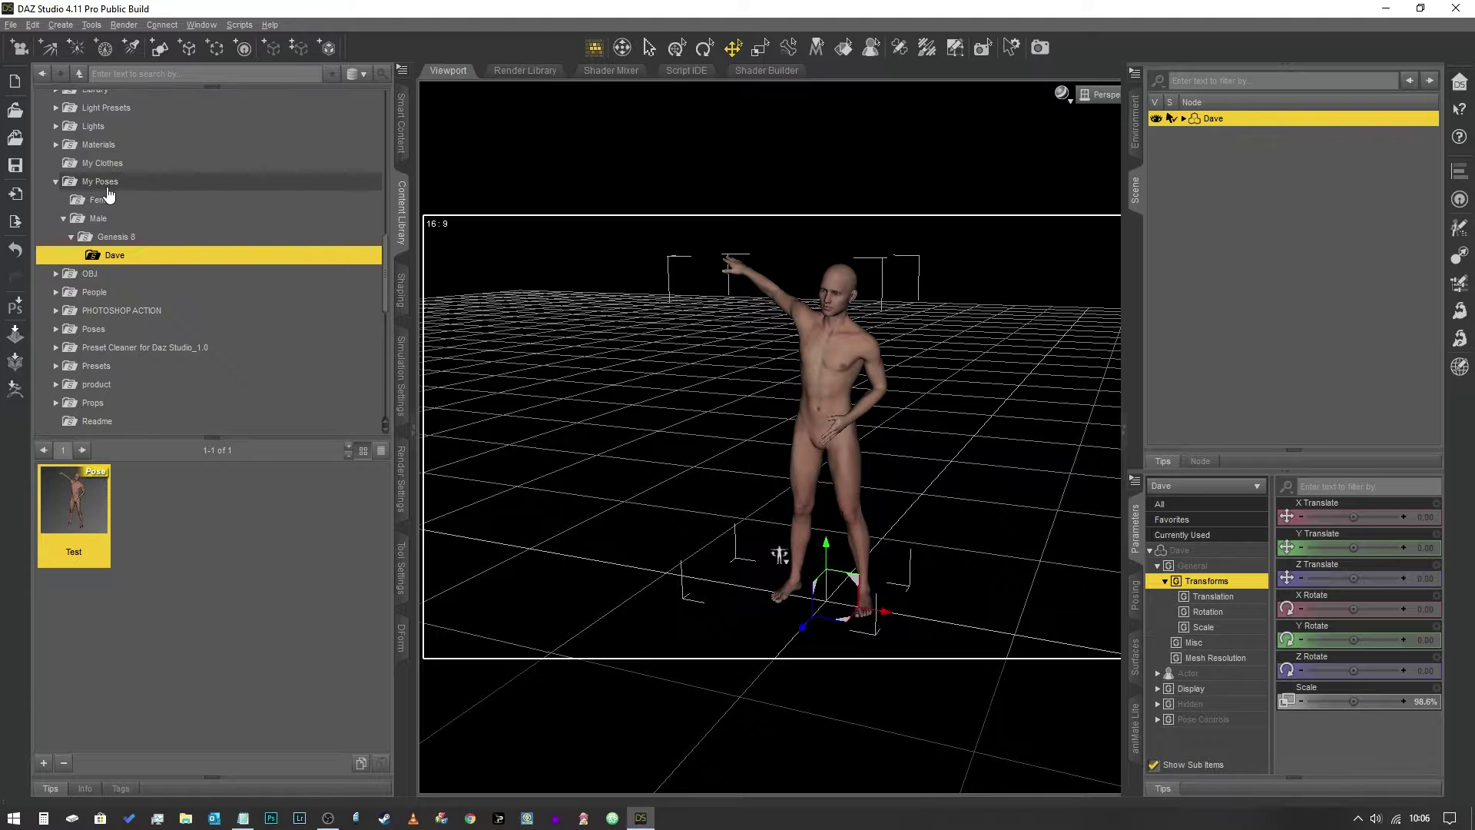
click(86, 185)
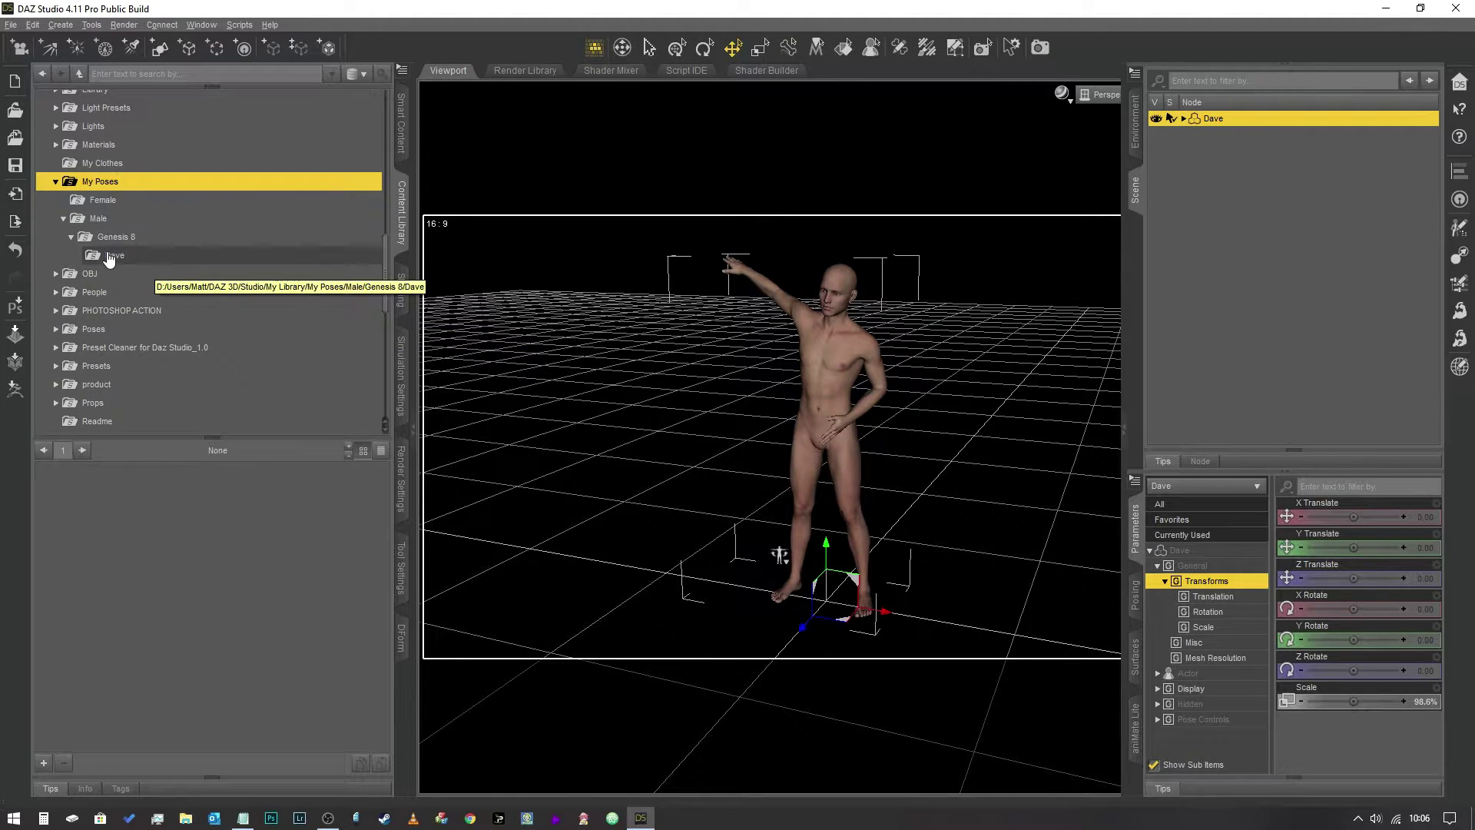
right_click(779, 562)
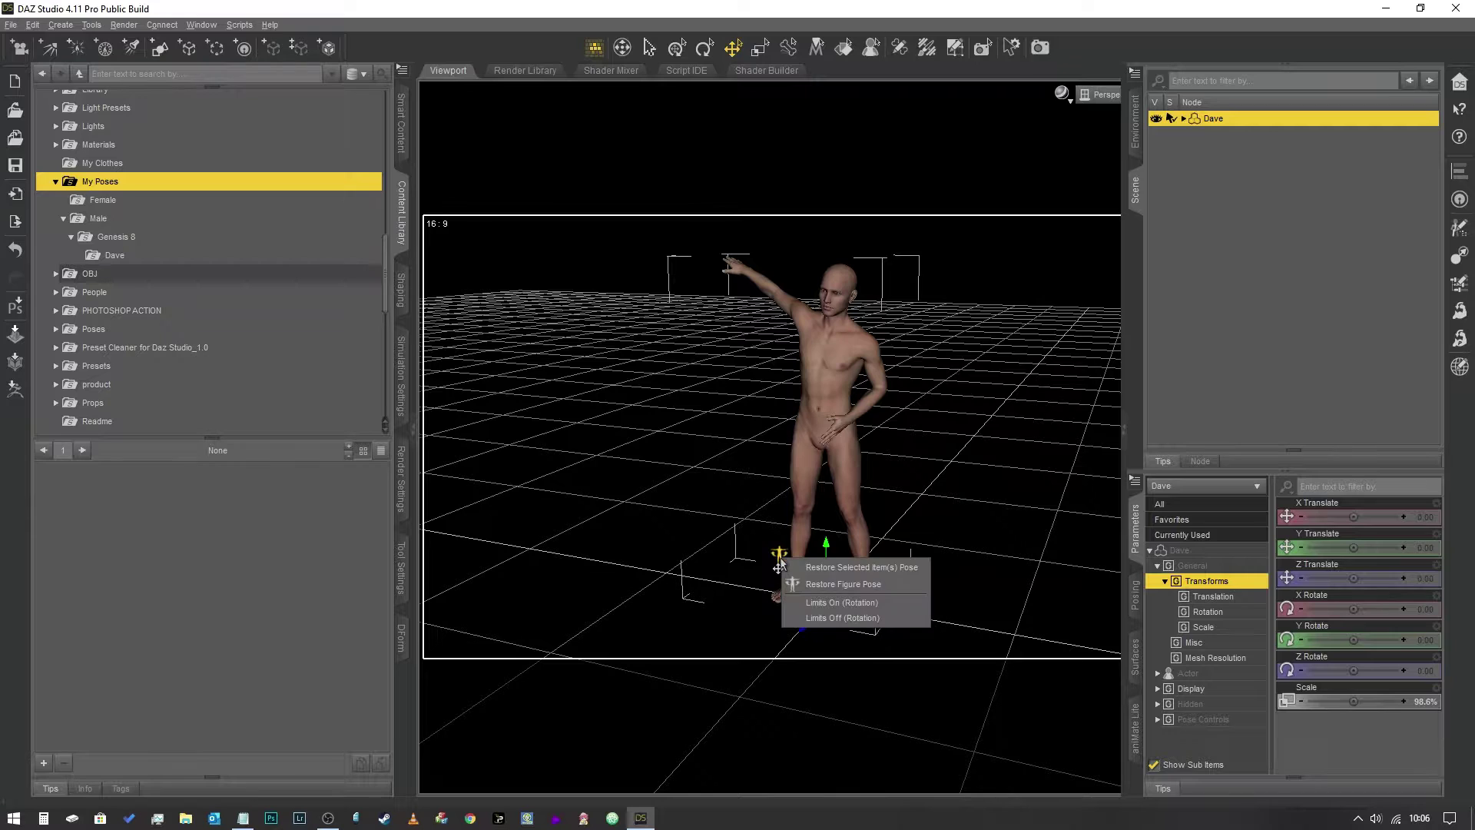
click(828, 588)
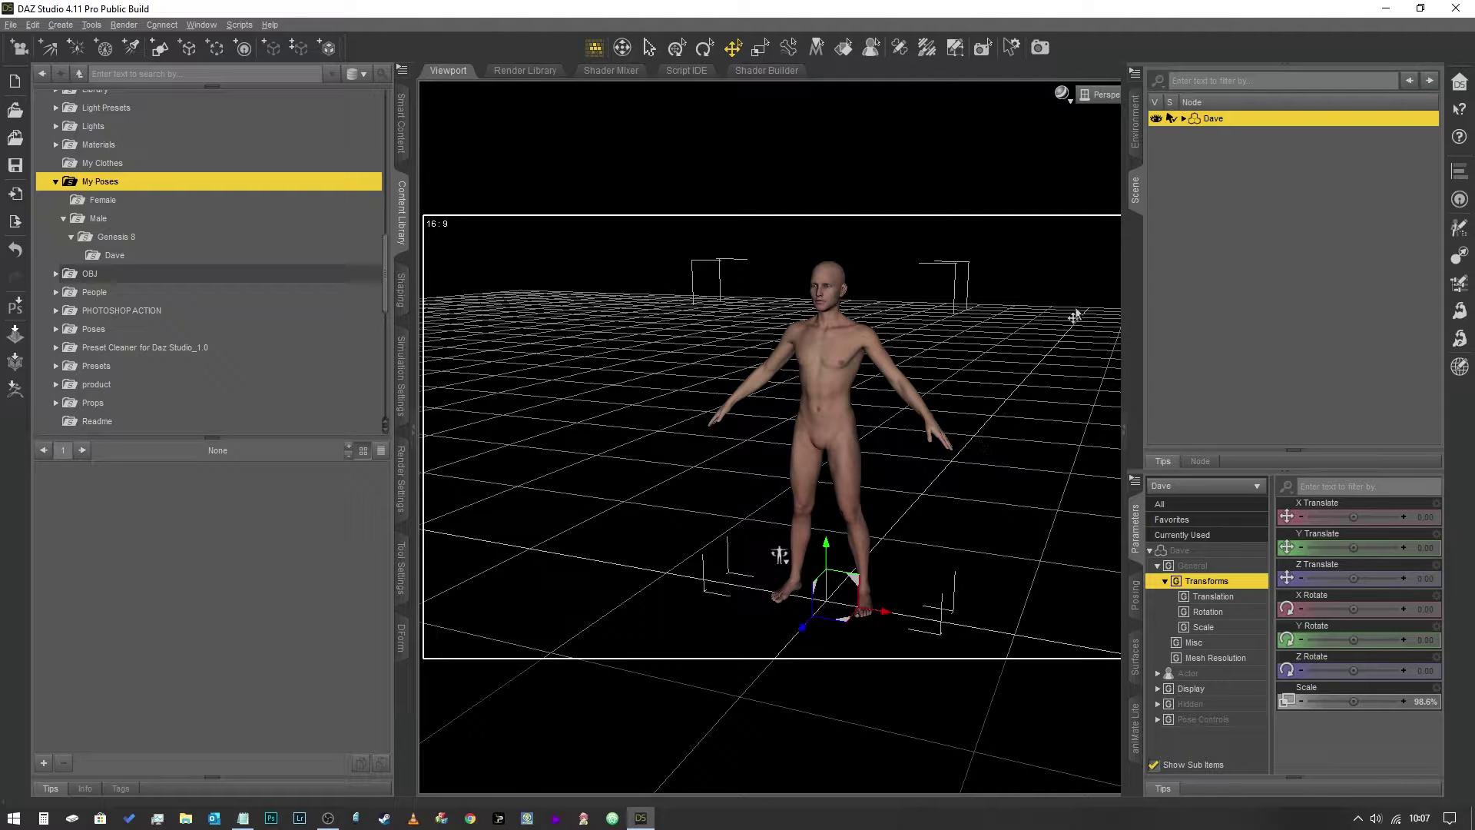
- Set the left shoulder bend's Front-Back value to 0 and pull the figure's arms outward freehand
click(875, 360)
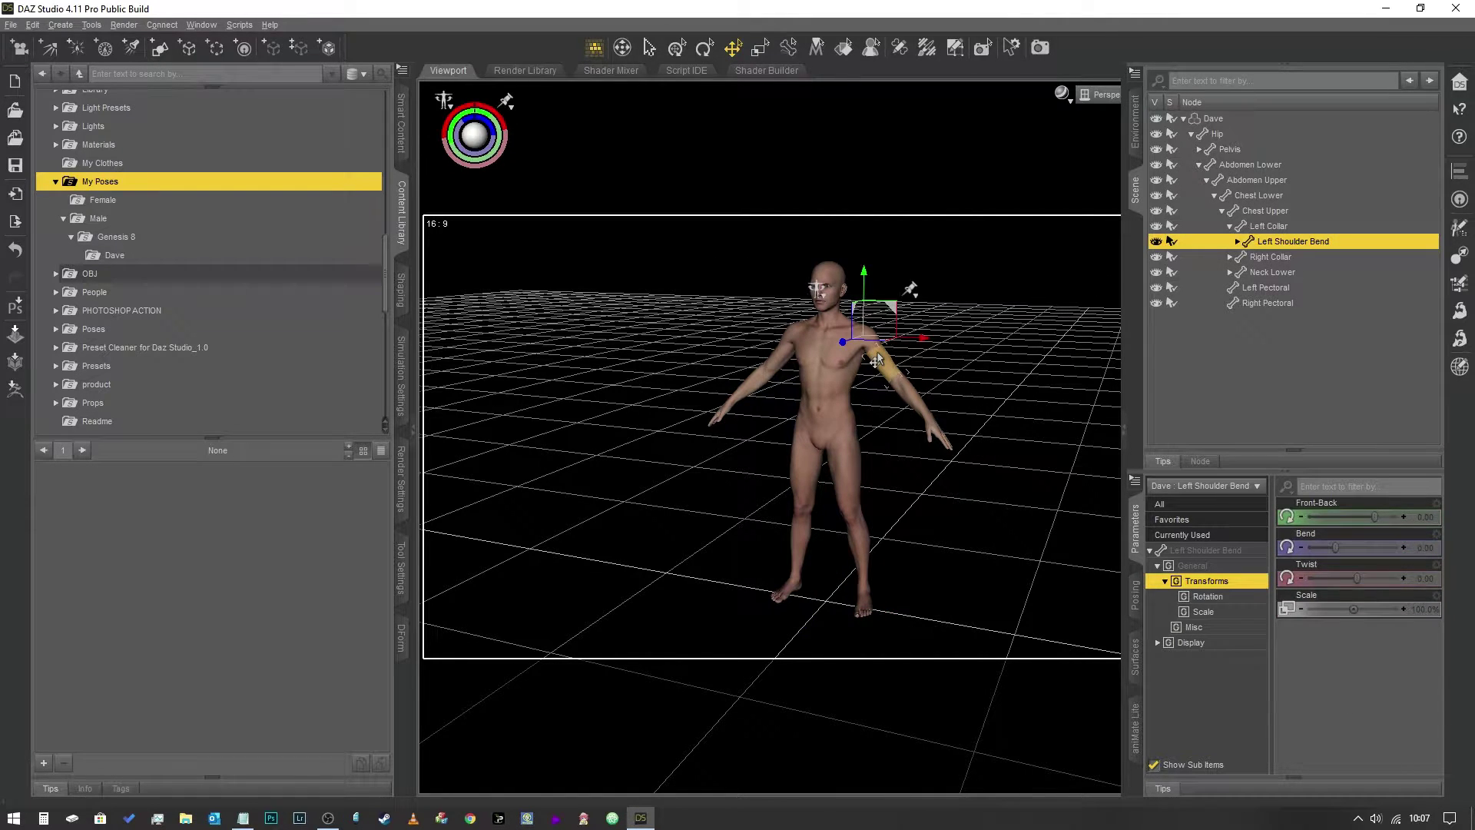
click(732, 51)
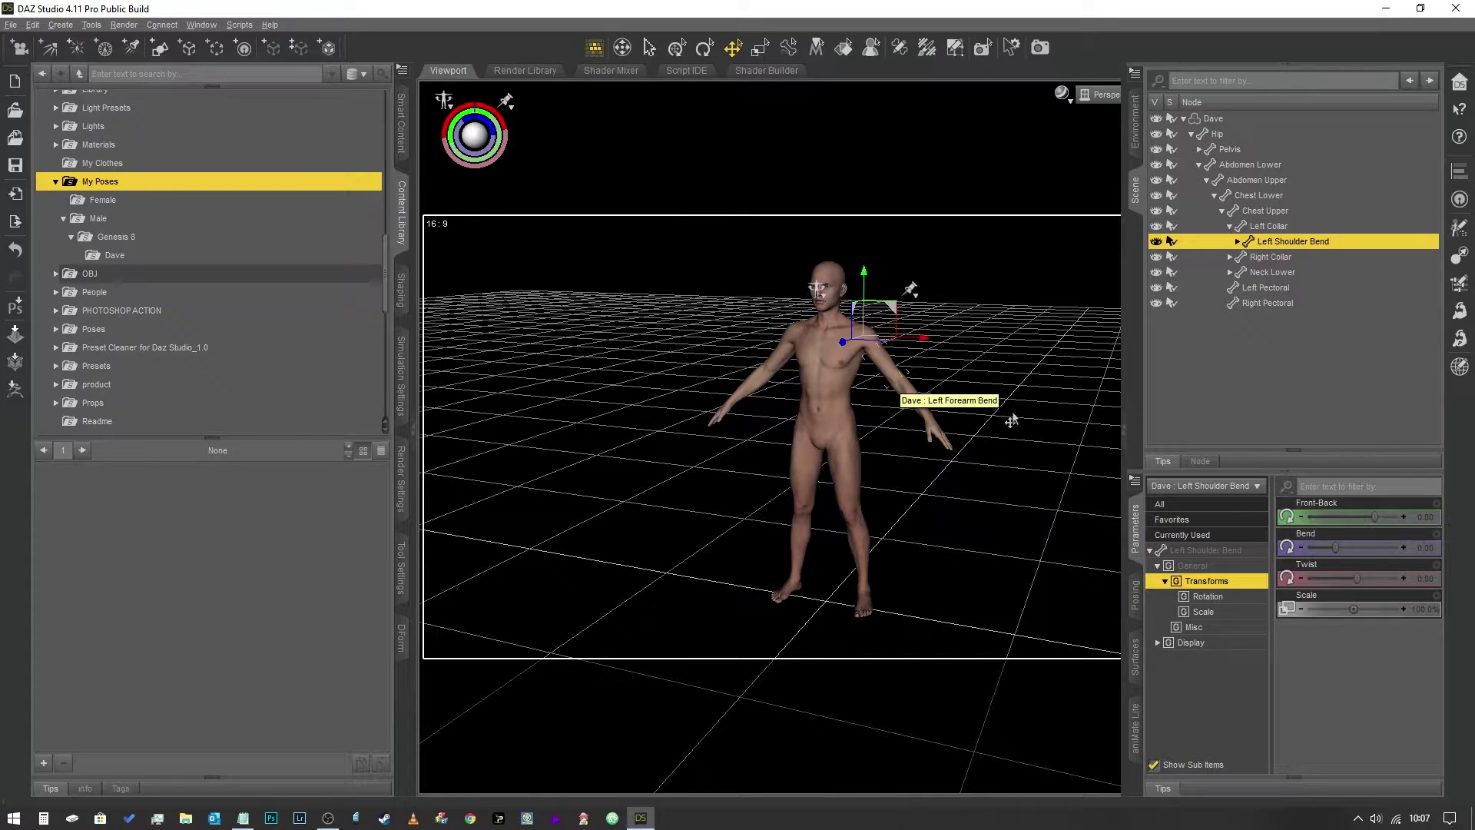
drag(1375, 517, 1369, 521)
click(1426, 522)
text(0)
key(Return)
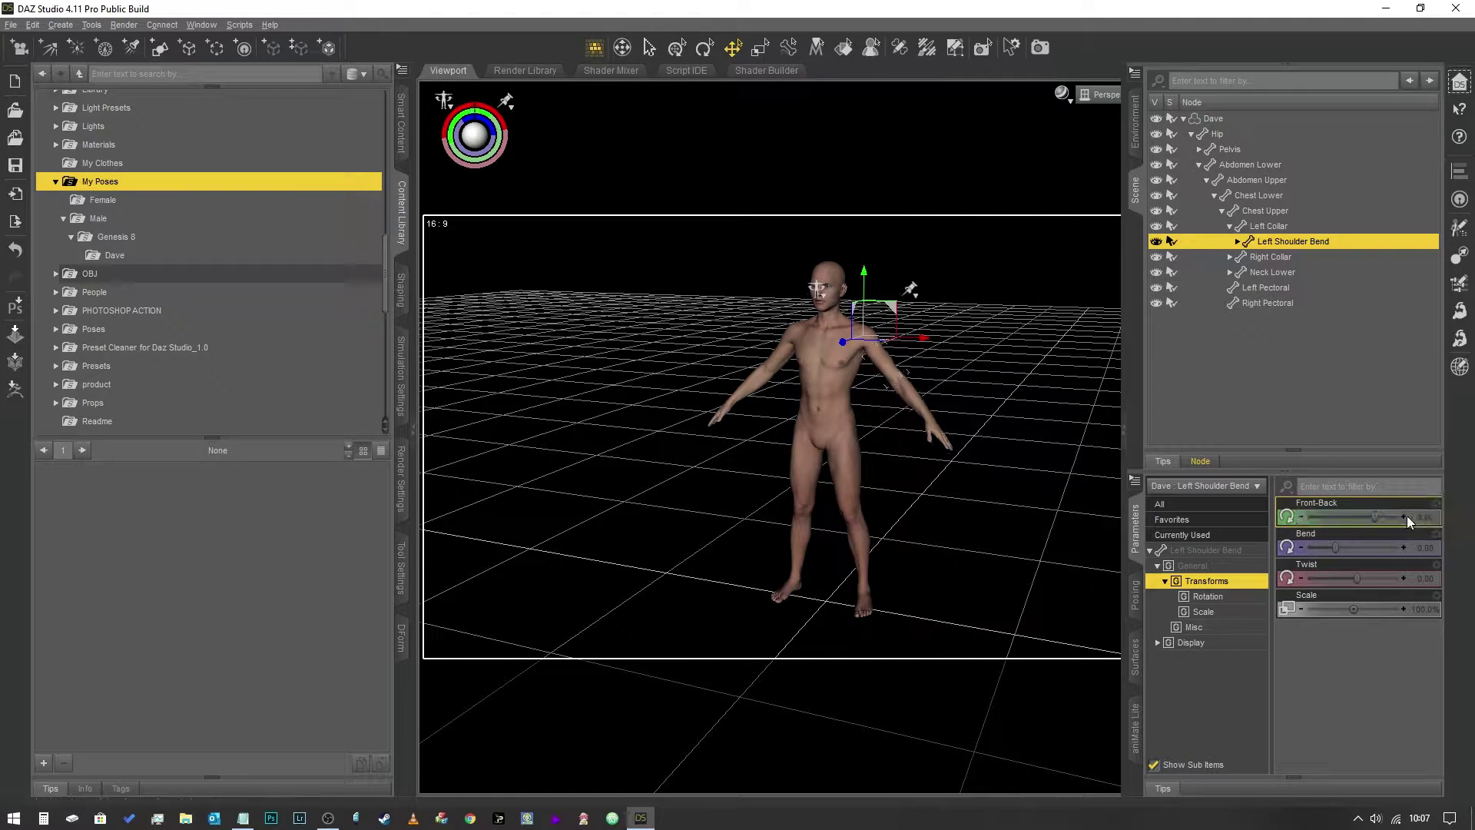
drag(732, 409, 681, 436)
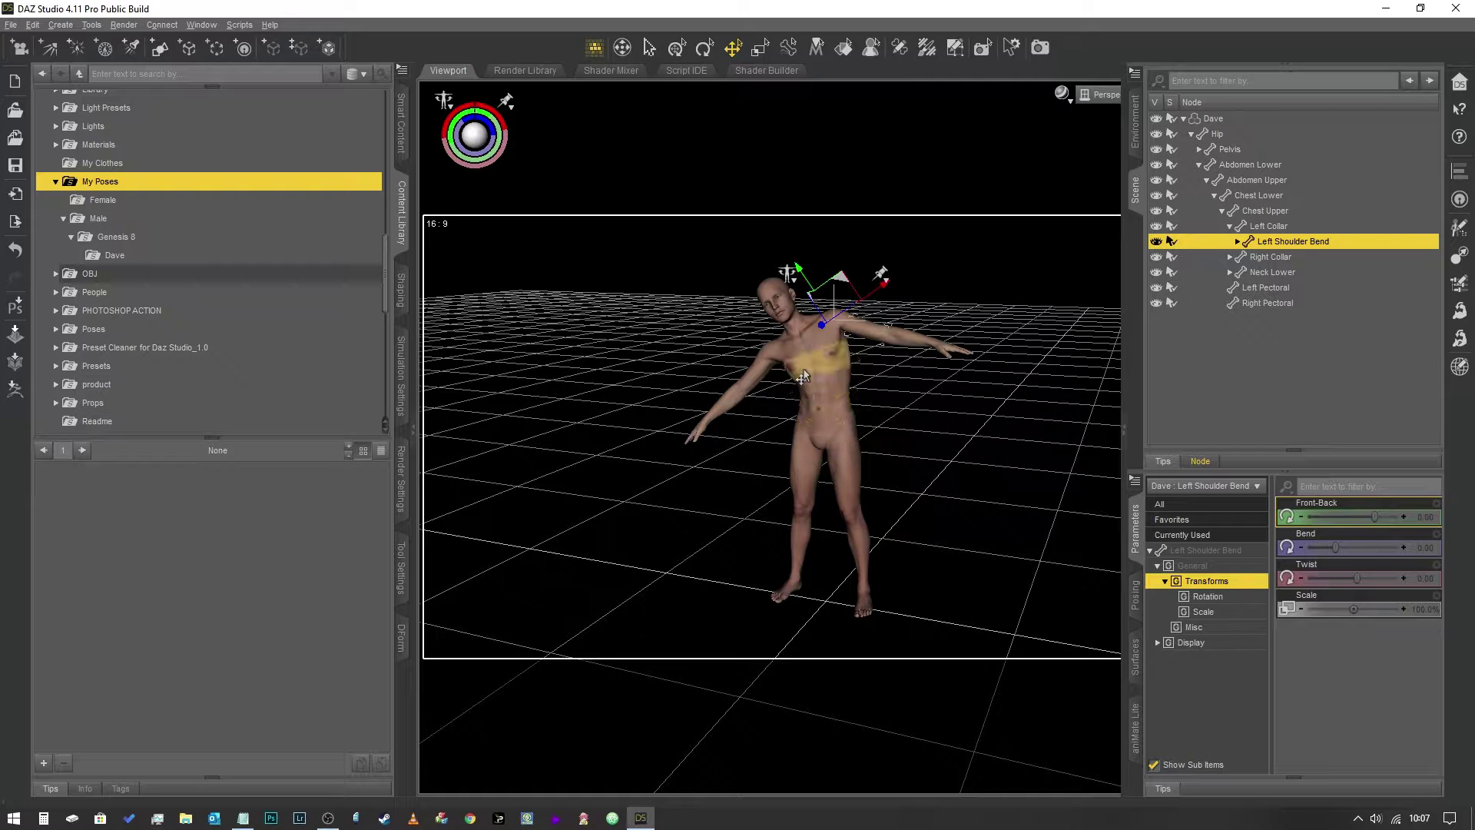
mouse_move(953, 369)
mouse_down()
mouse_move(945, 342)
mouse_move(883, 395)
mouse_move(675, 448)
mouse_move(826, 547)
mouse_move(884, 361)
mouse_move(957, 395)
mouse_up()
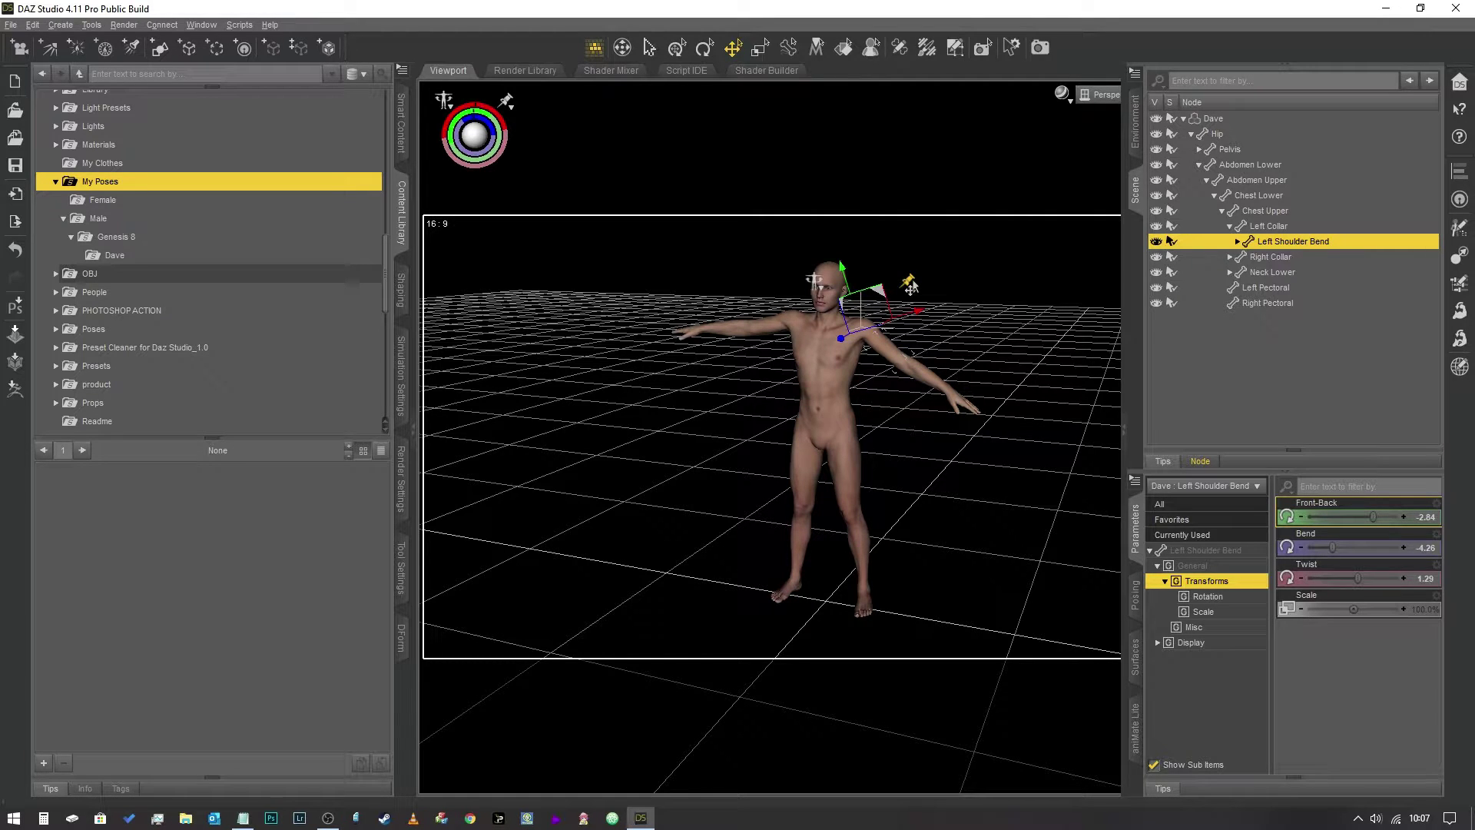
- Move the left hand onto the hip while the left shoulder's translation is pinned, and remove the pin
right_click(911, 287)
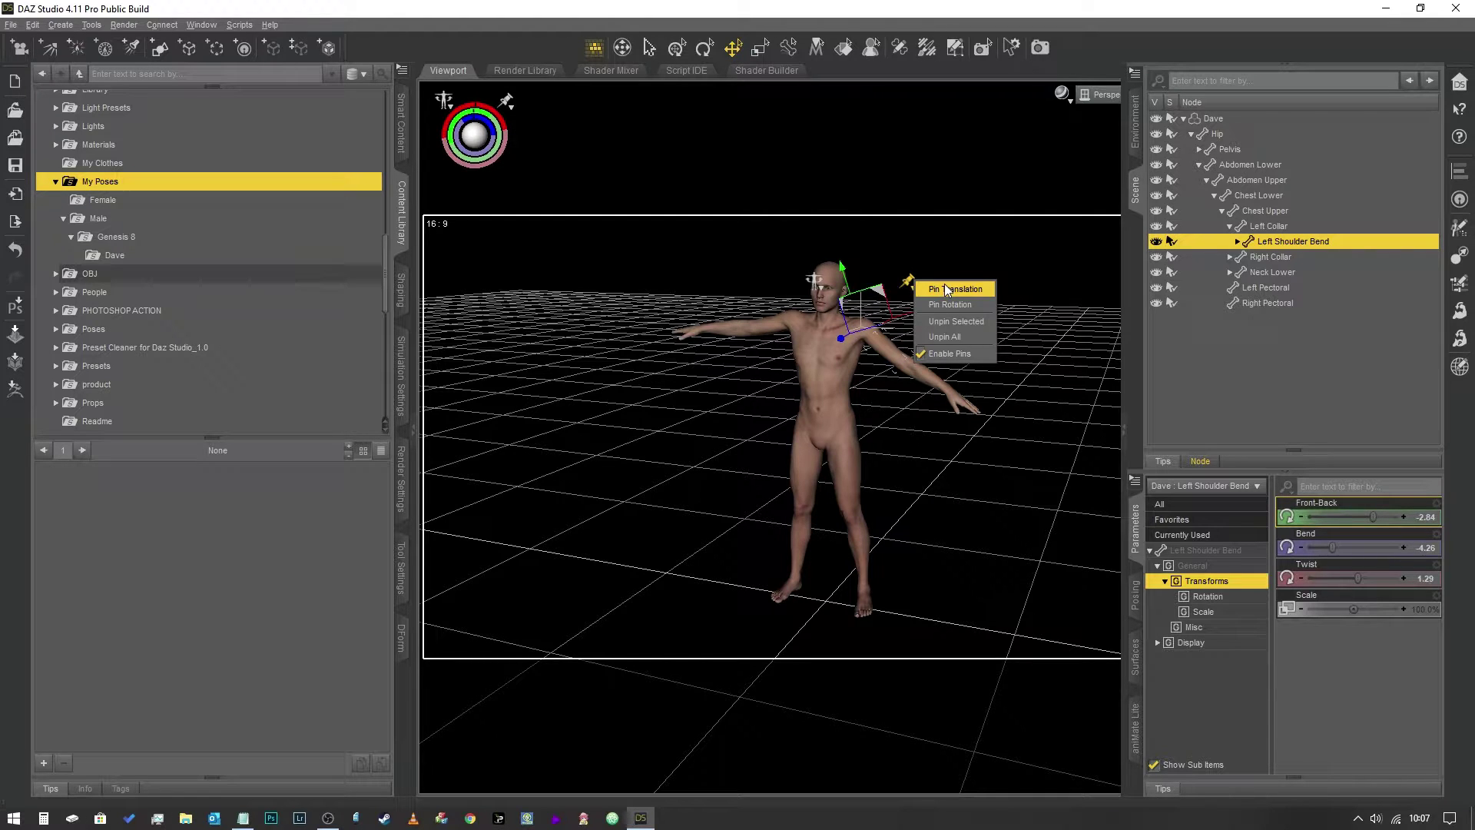
click(945, 286)
drag(970, 432, 879, 418)
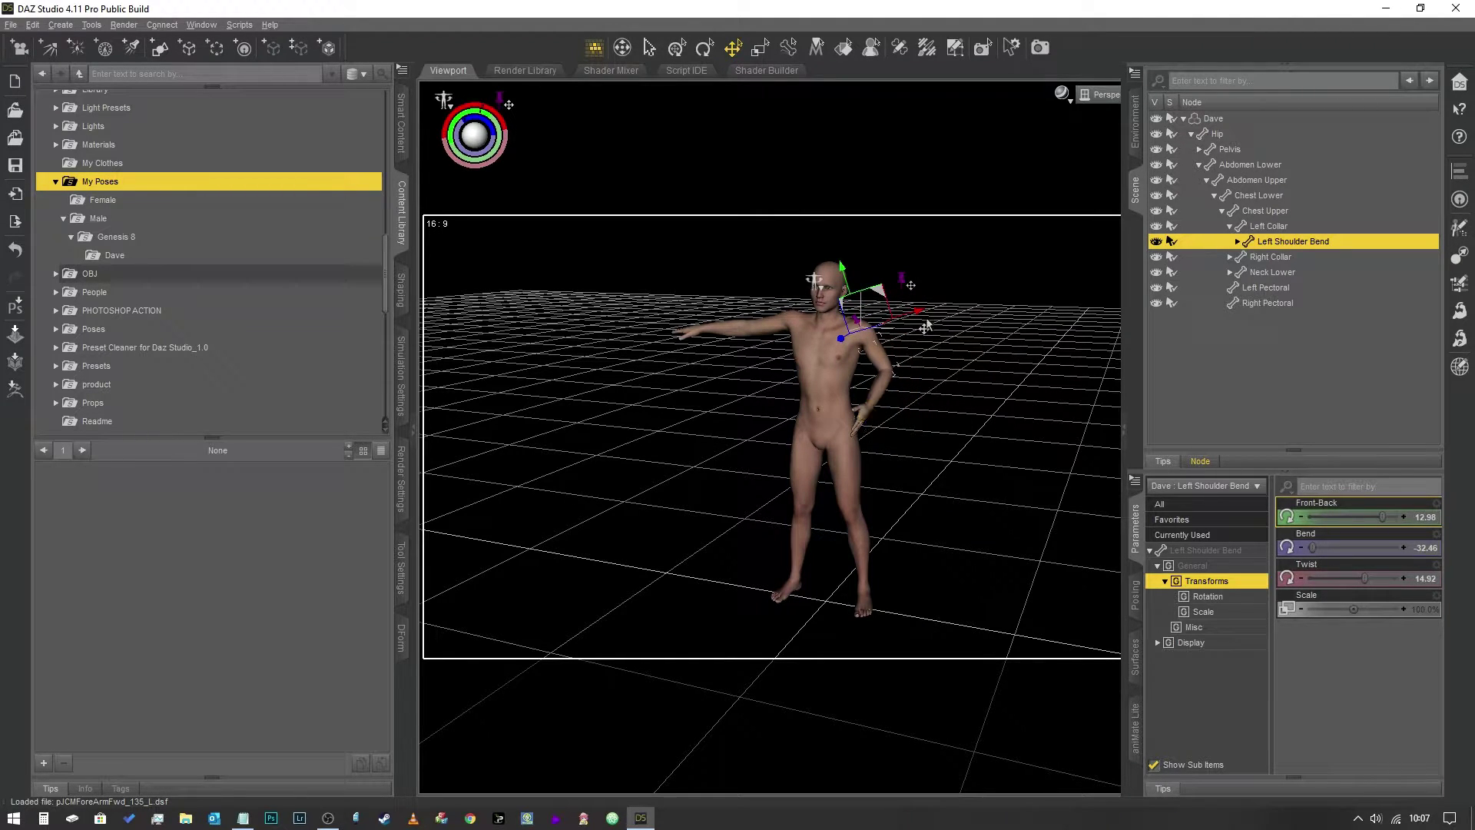
click(901, 278)
click(938, 306)
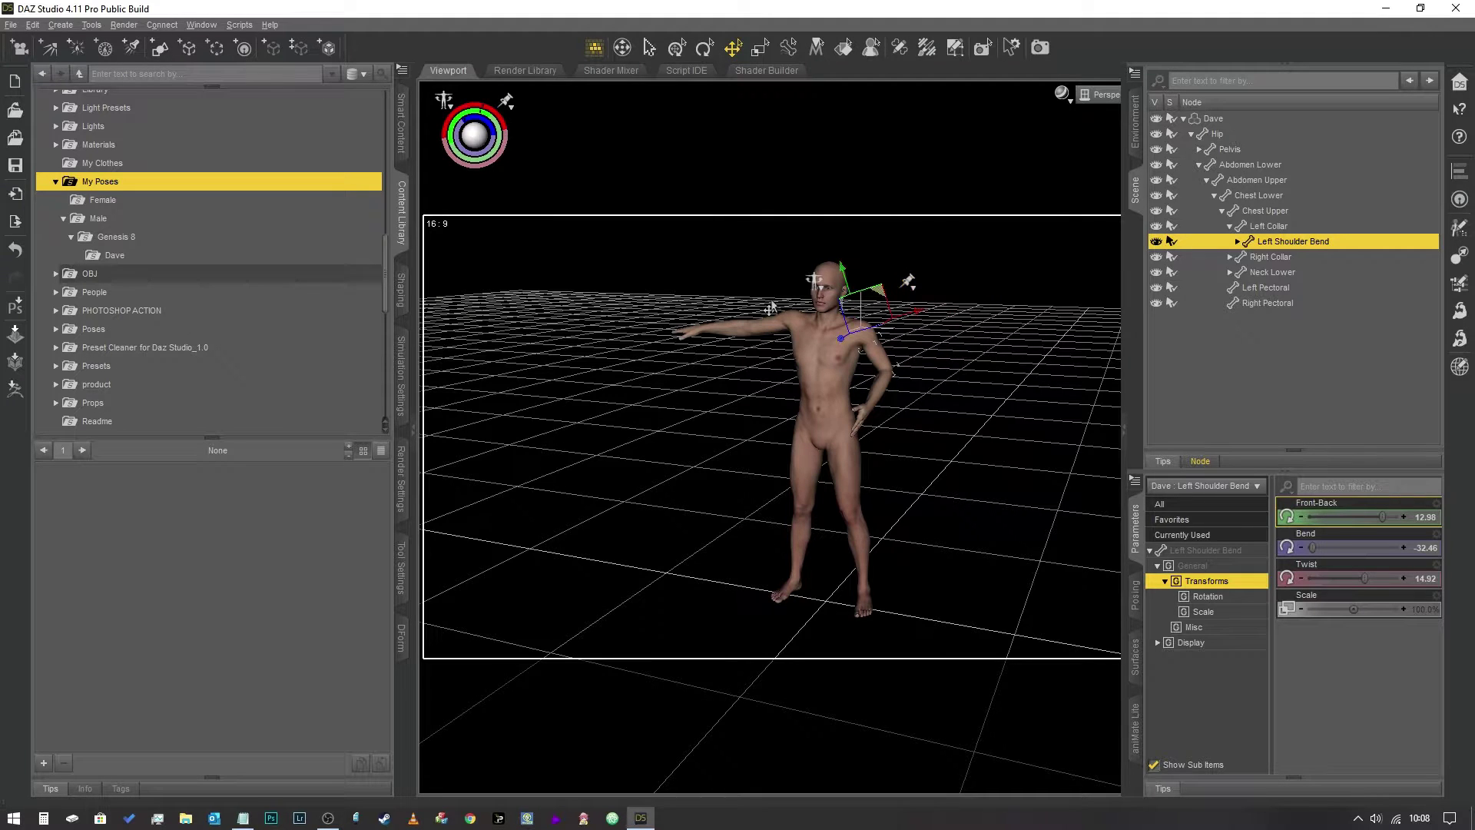
- Restore the whole figure's default pose from the head bone and clear the selection
click(814, 299)
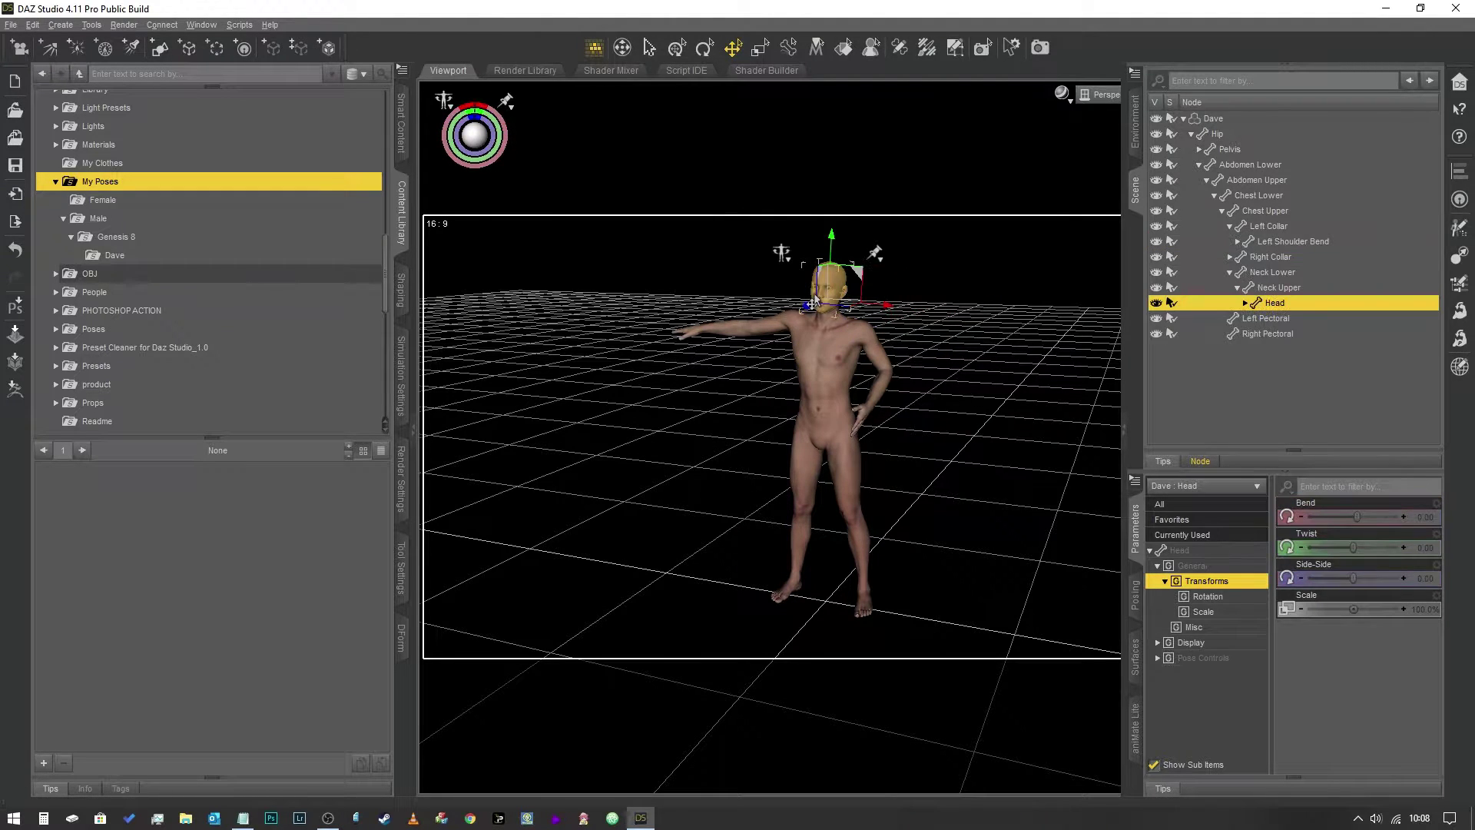
click(781, 253)
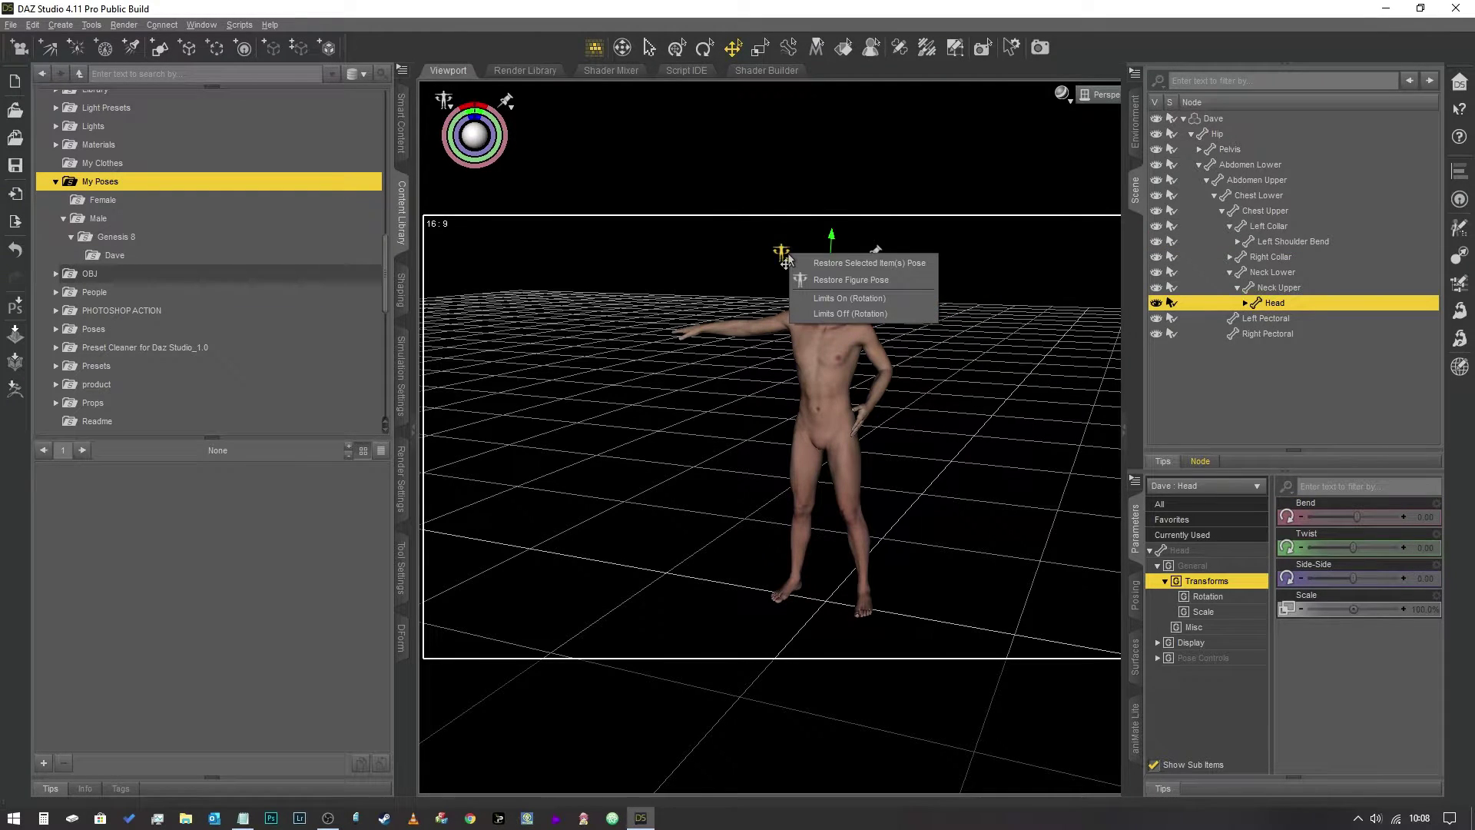
click(828, 279)
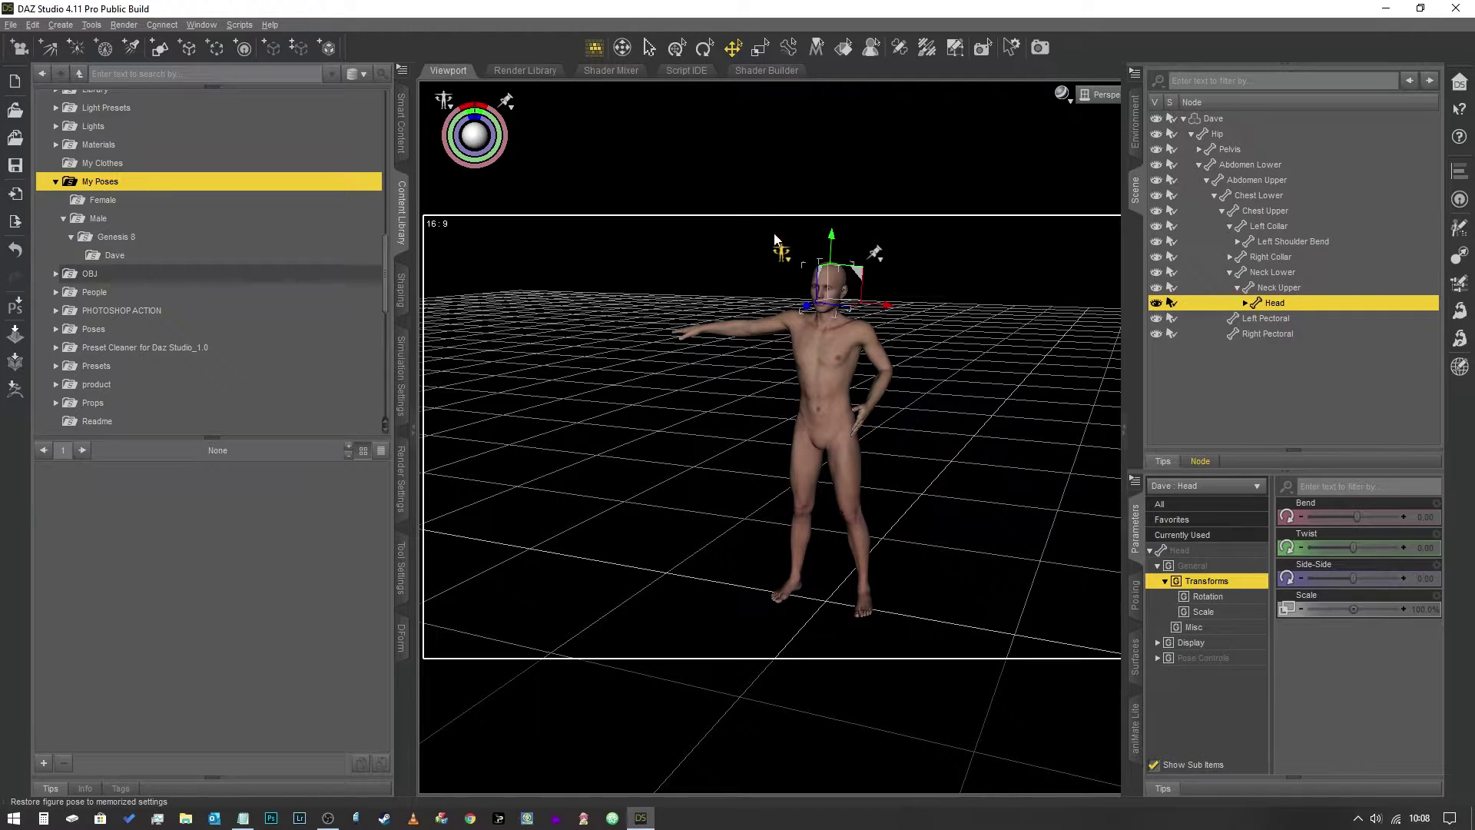
click(1025, 299)
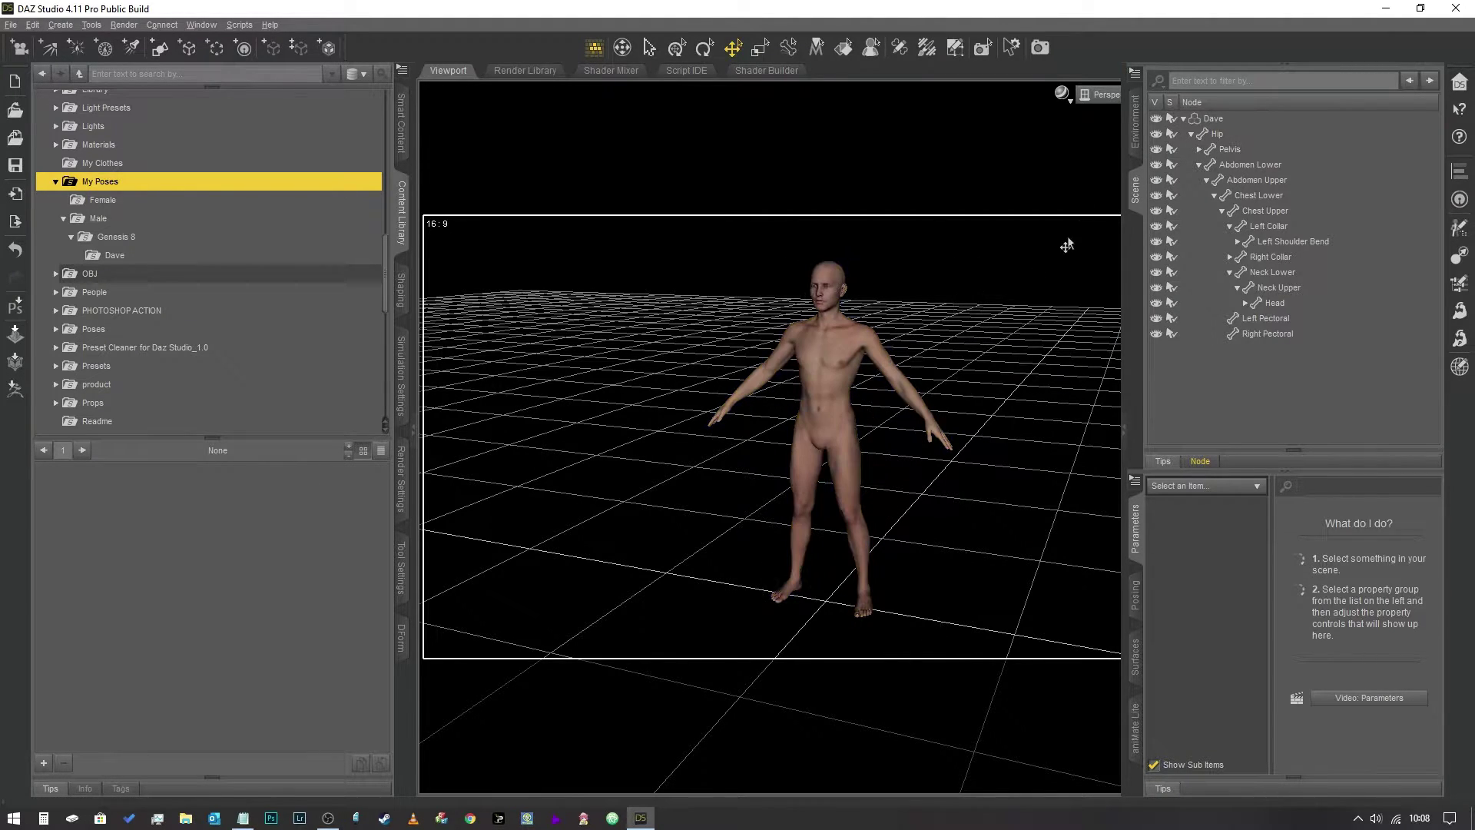
- Hide the content library and lower the figure's Hip bone to a Y Translate of about -54.72 in a side view
click(411, 190)
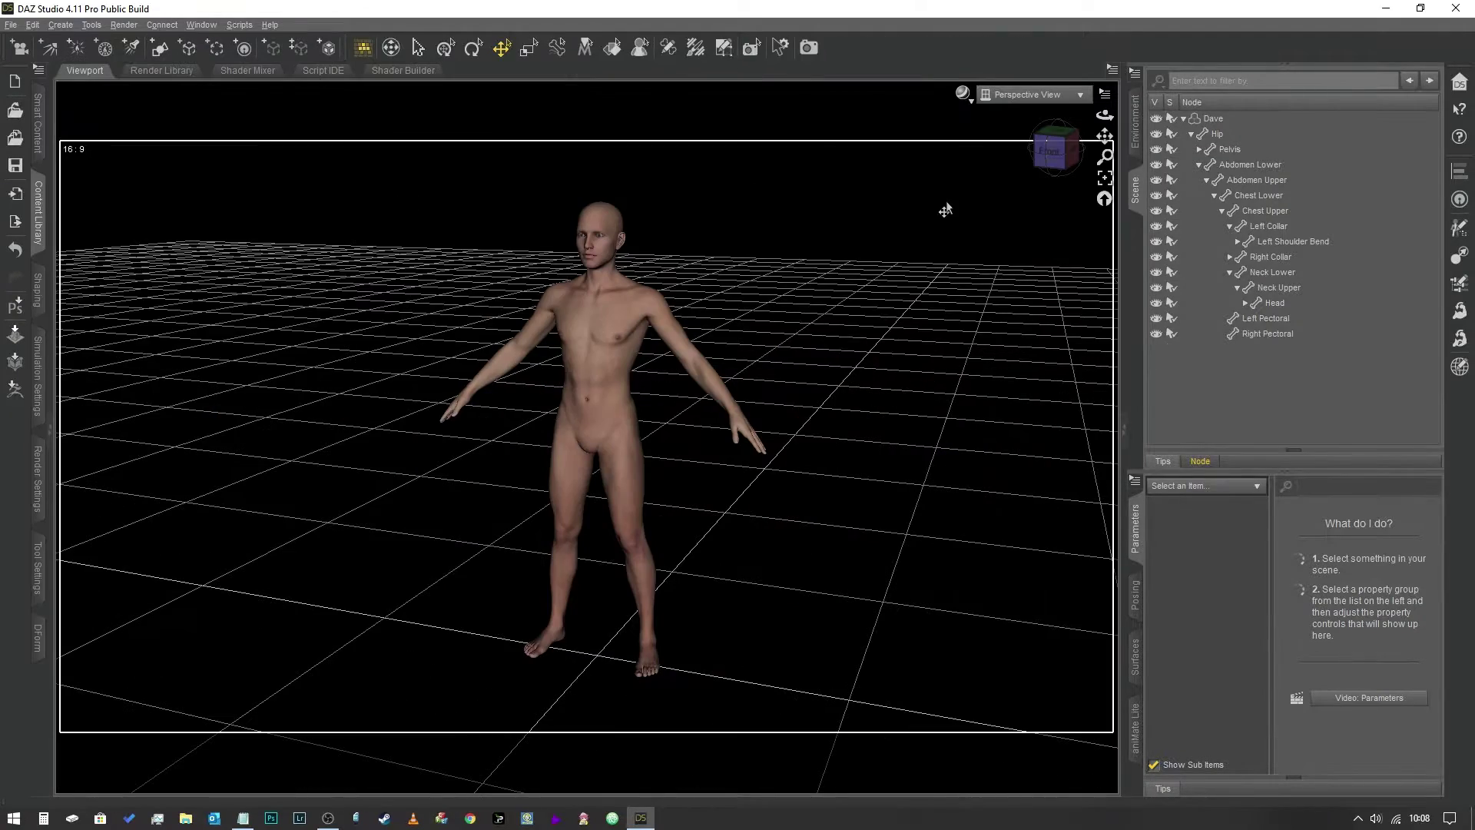
click(1066, 154)
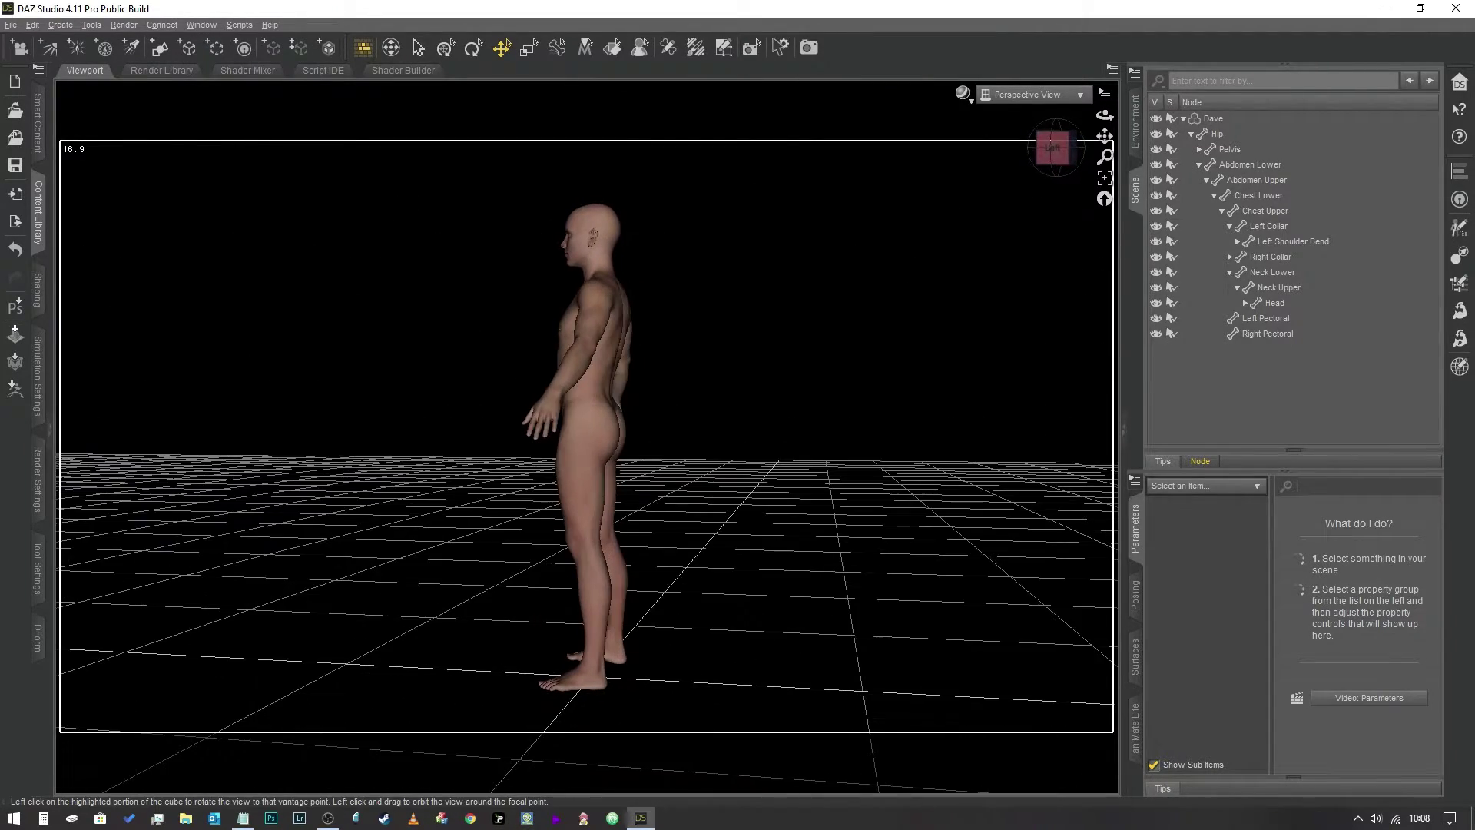
click(599, 428)
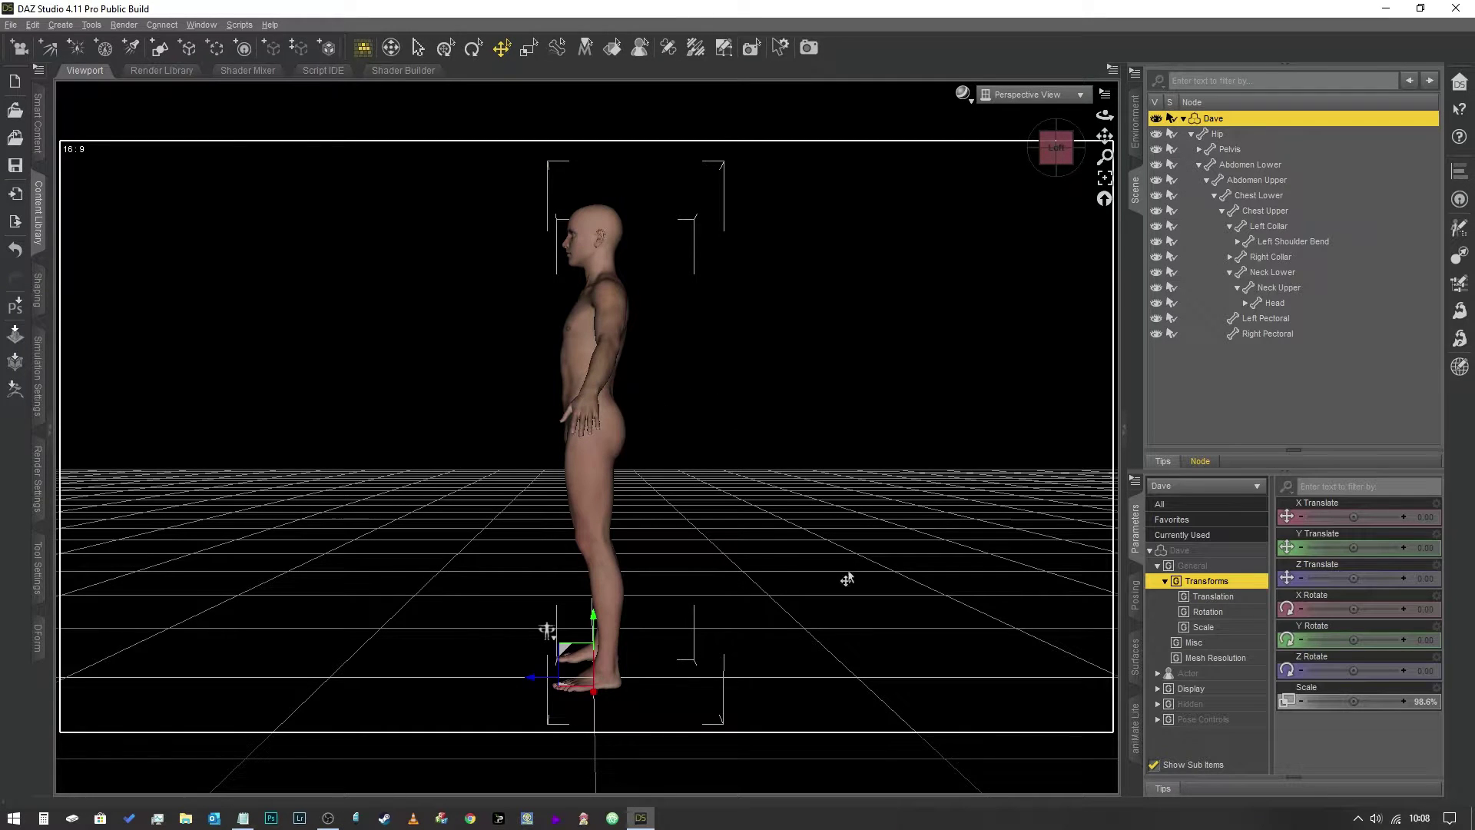
drag(1058, 149, 1094, 170)
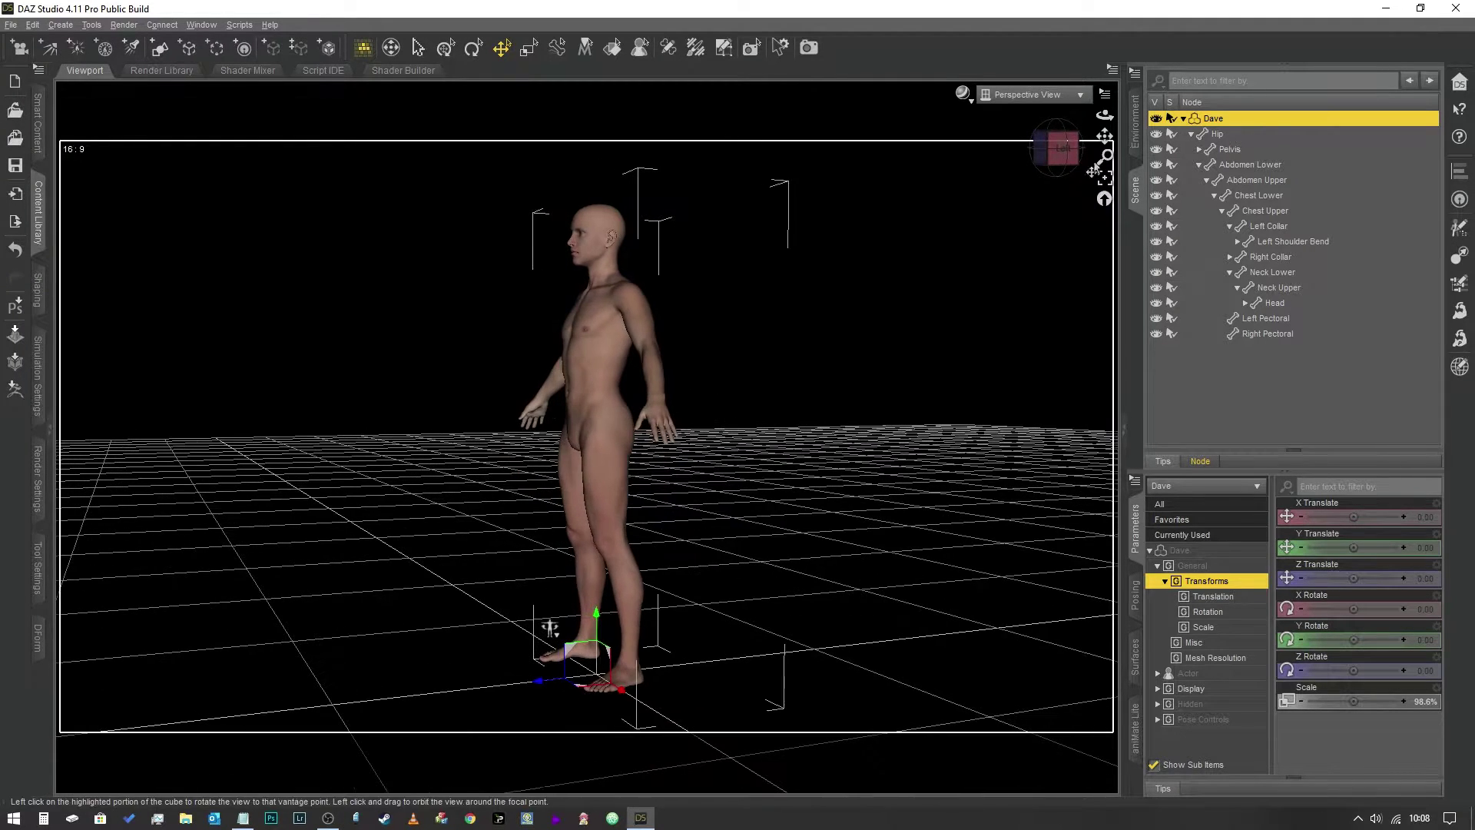
click(1210, 135)
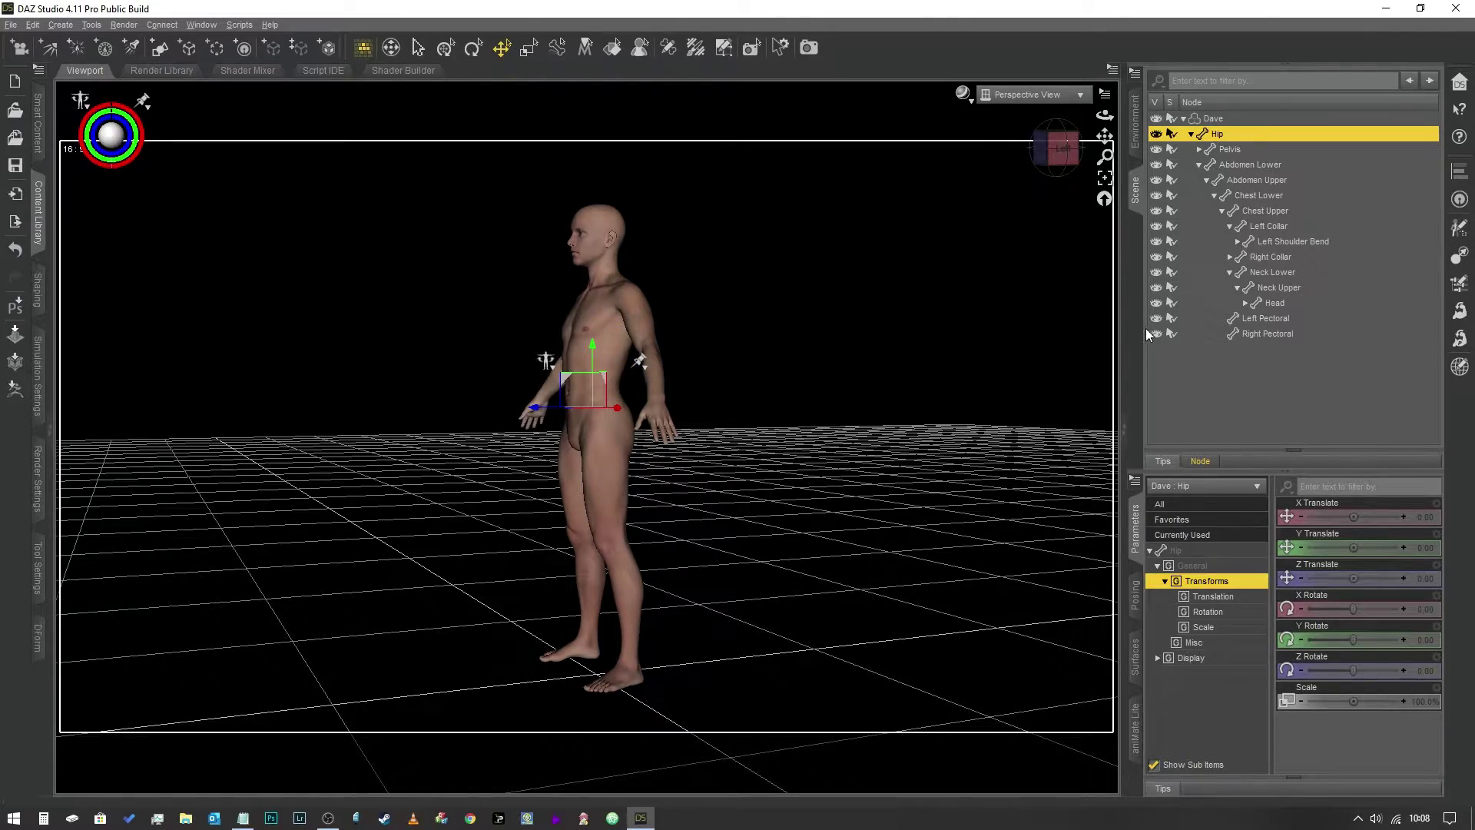
drag(1058, 152, 1263, 174)
drag(1054, 149, 992, 150)
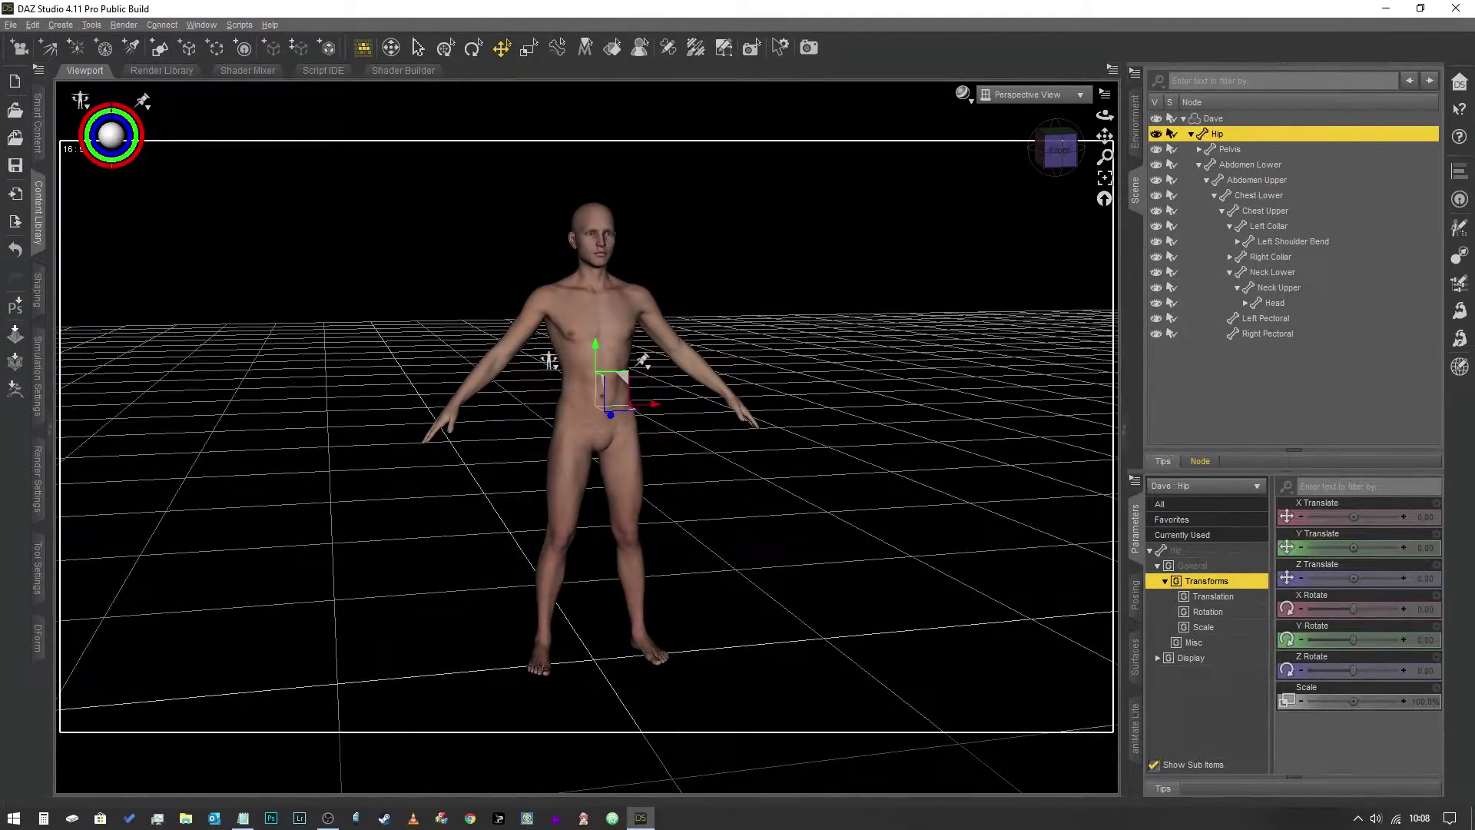
drag(993, 150, 1056, 149)
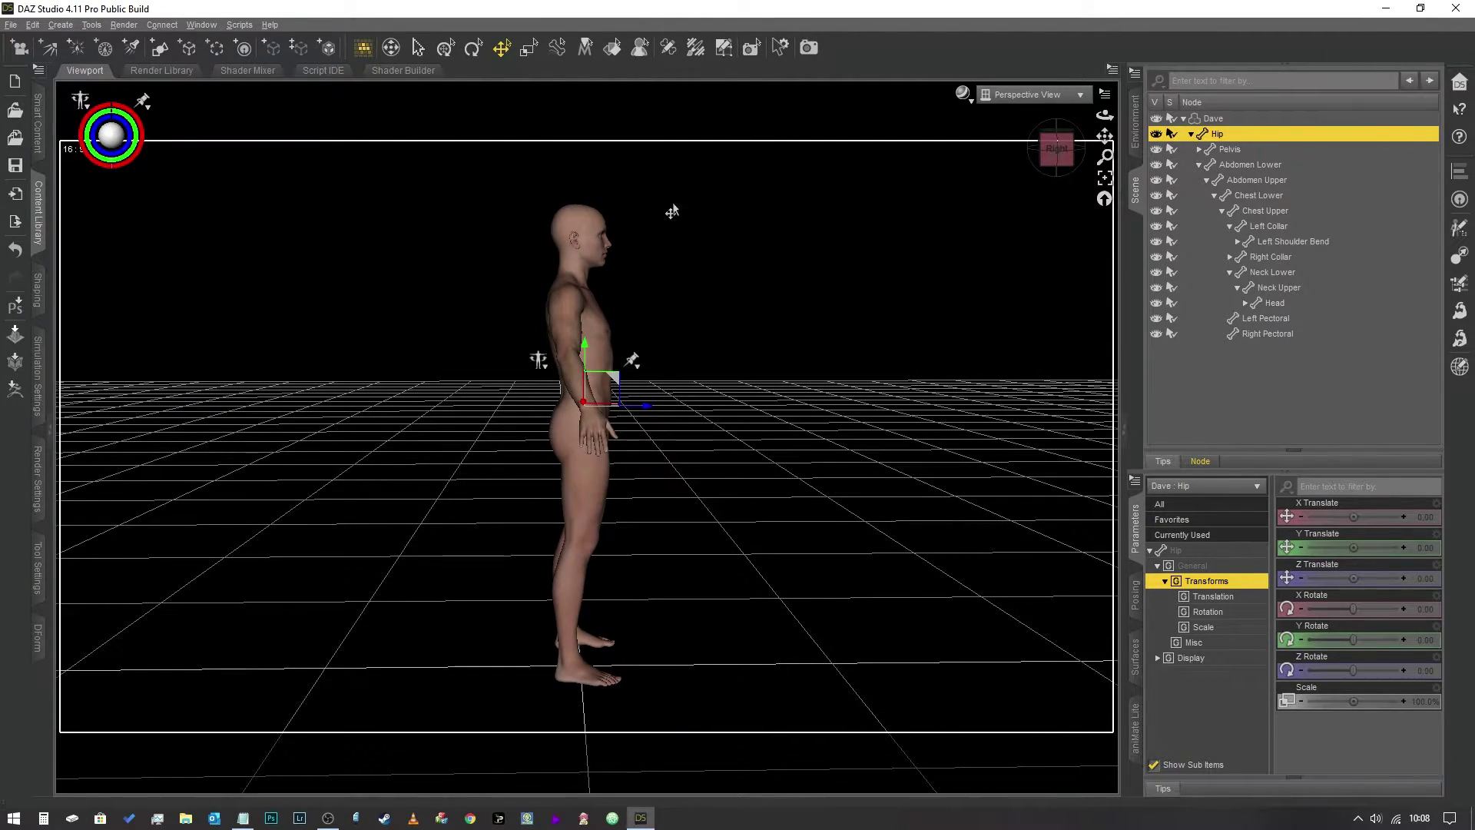
drag(581, 358, 583, 498)
- Create a 20 m plane primitive at the world center with a Y Positive axis and 1 division
drag(1058, 161, 1057, 144)
click(158, 51)
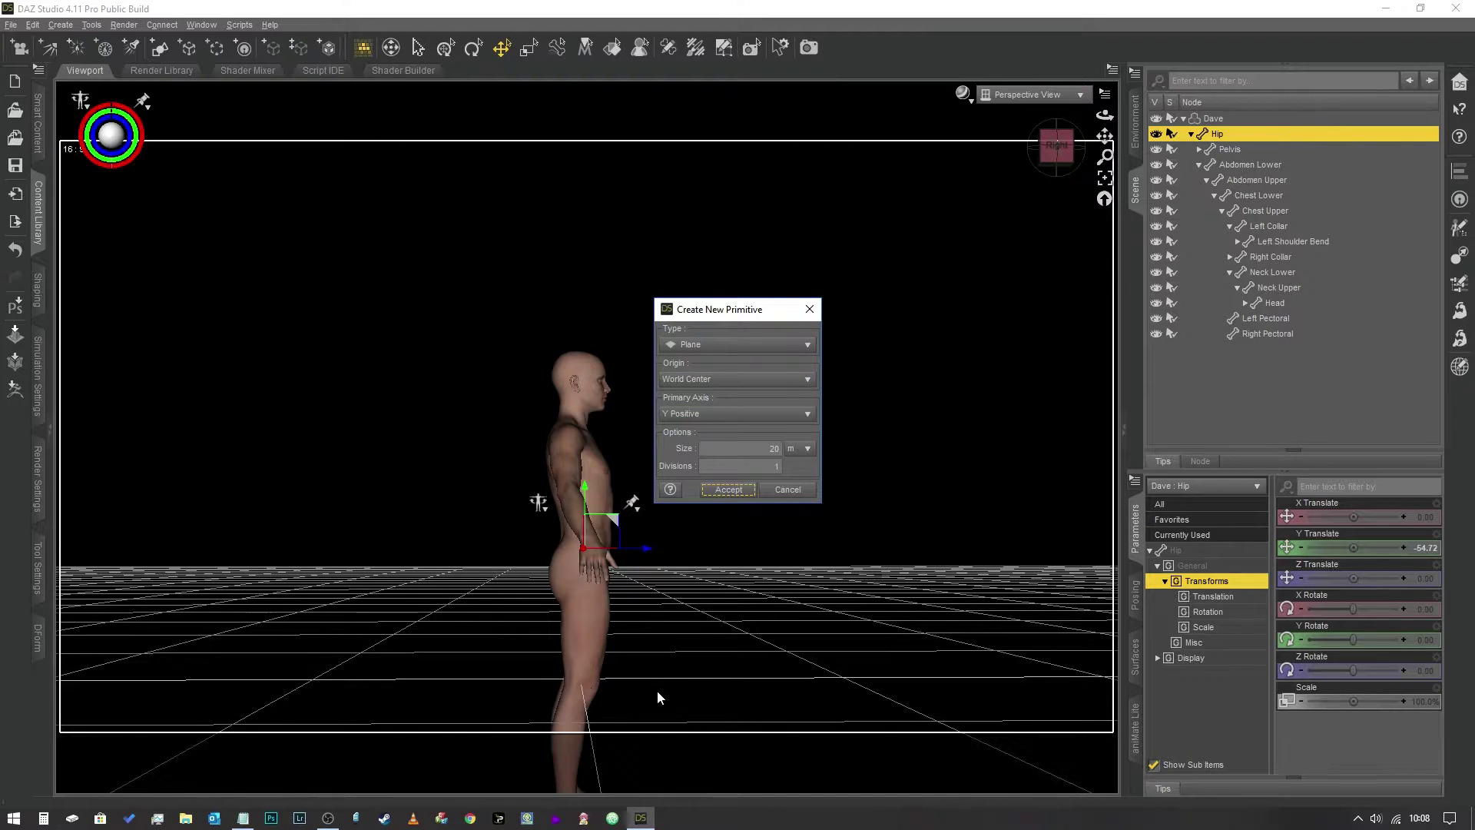
click(743, 492)
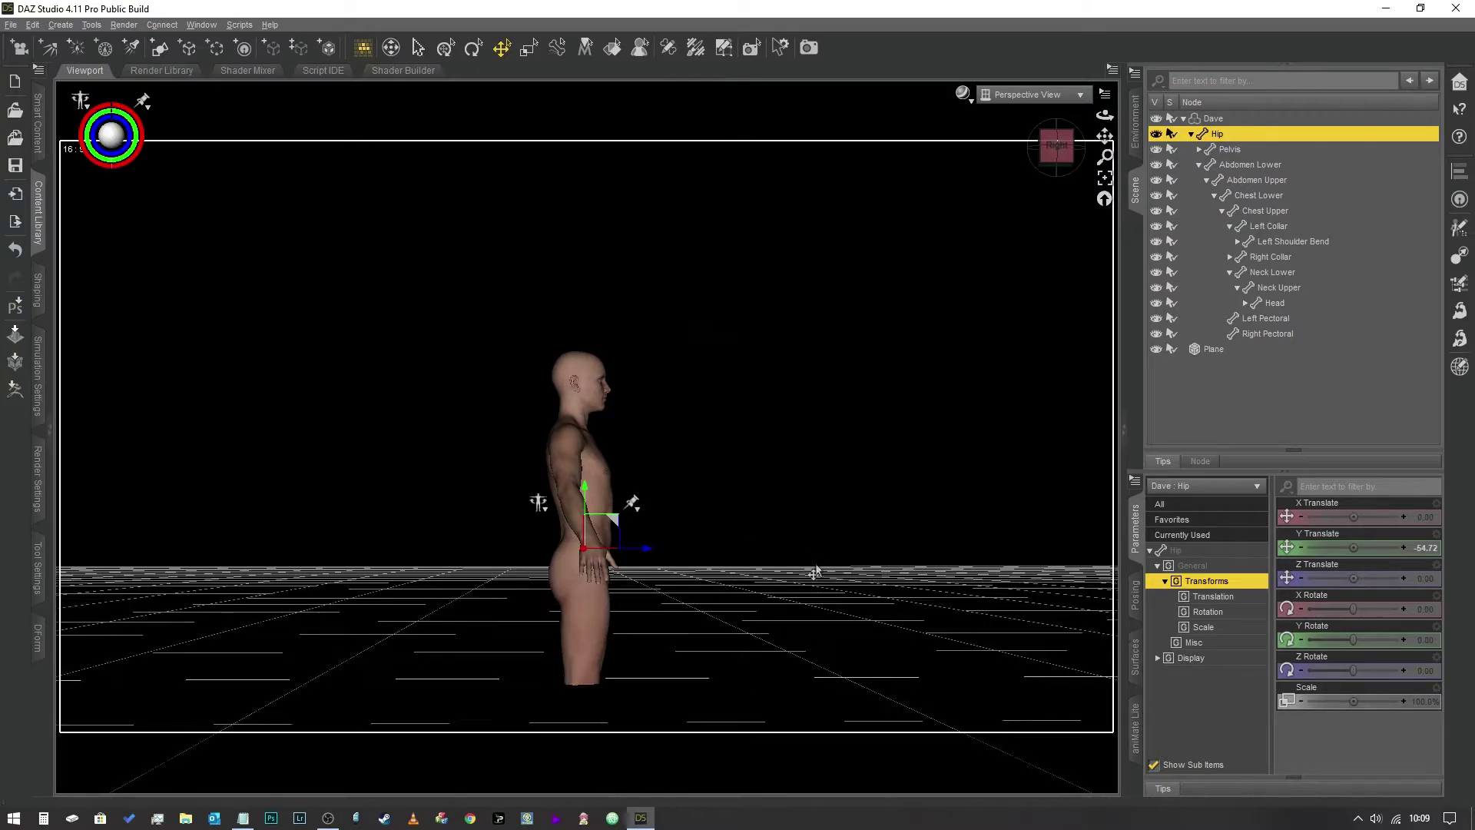
- Lower the Hip bone further to a Y Translate of about -80 so the legs sink below the plane
mouse_move(1064, 148)
mouse_down()
mouse_move(1023, 172)
mouse_move(968, 149)
mouse_move(941, 165)
mouse_move(1082, 156)
mouse_up()
click(1051, 147)
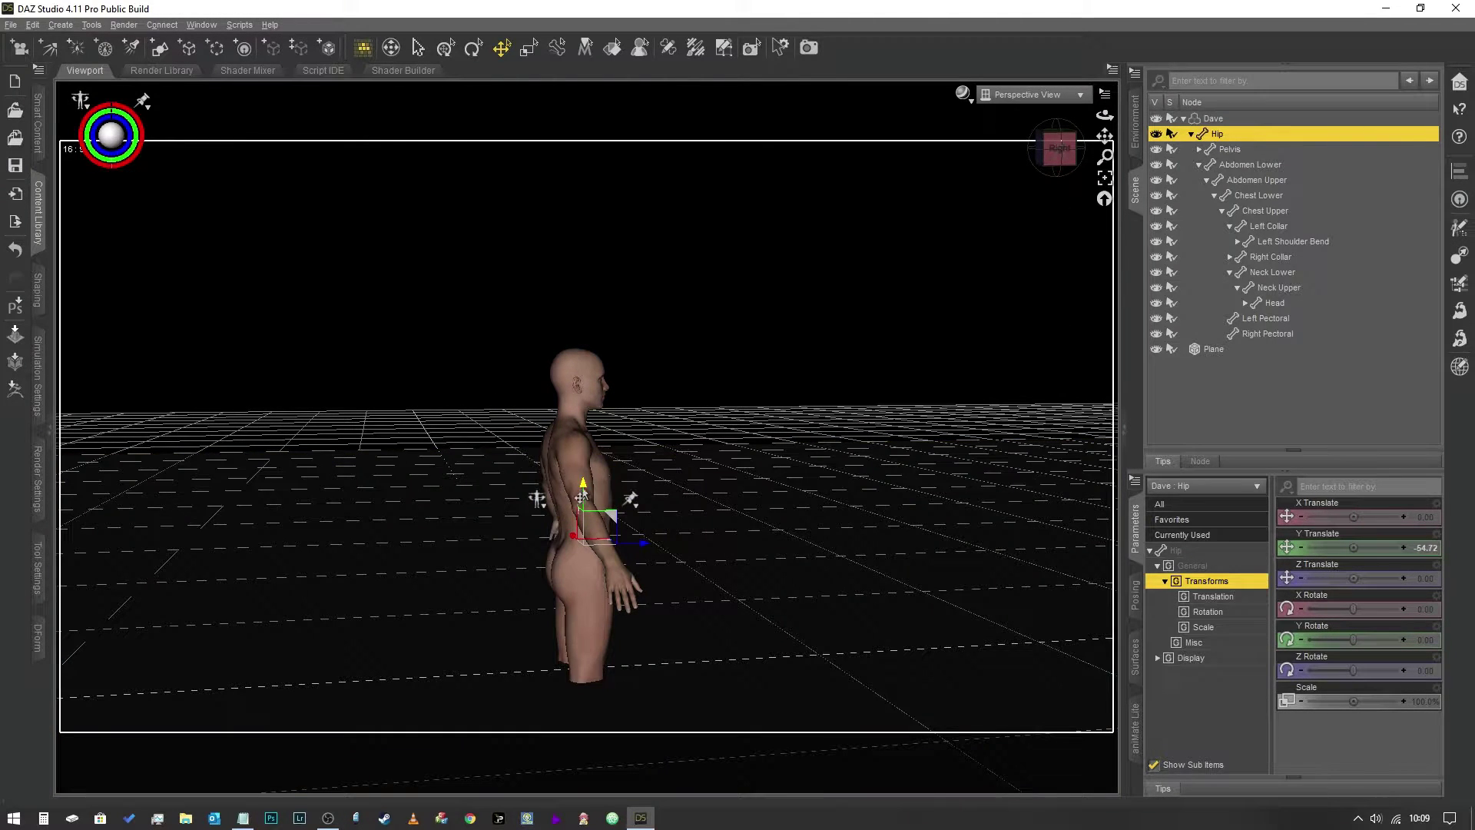
drag(582, 498, 581, 551)
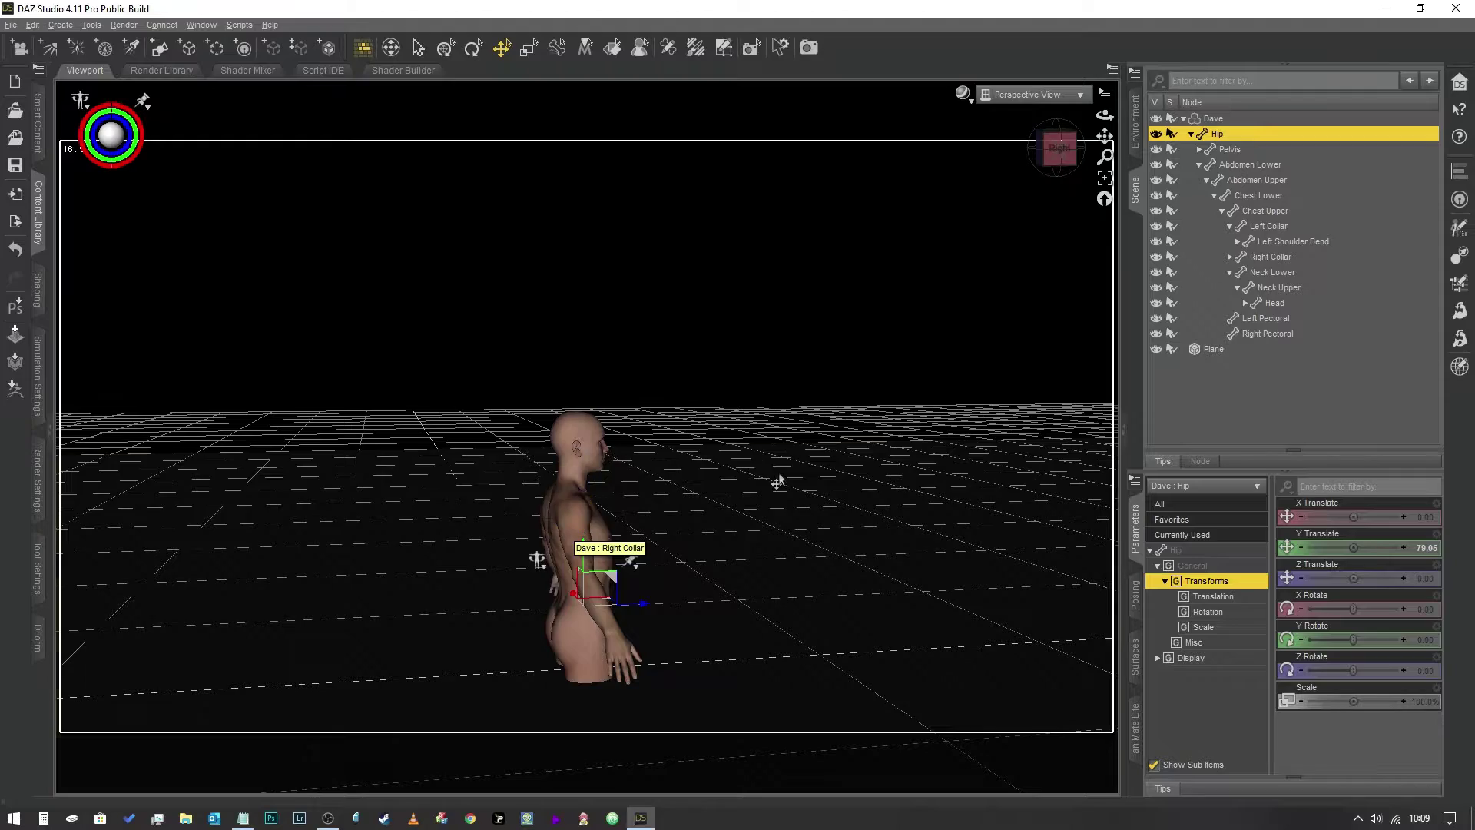
click(1058, 146)
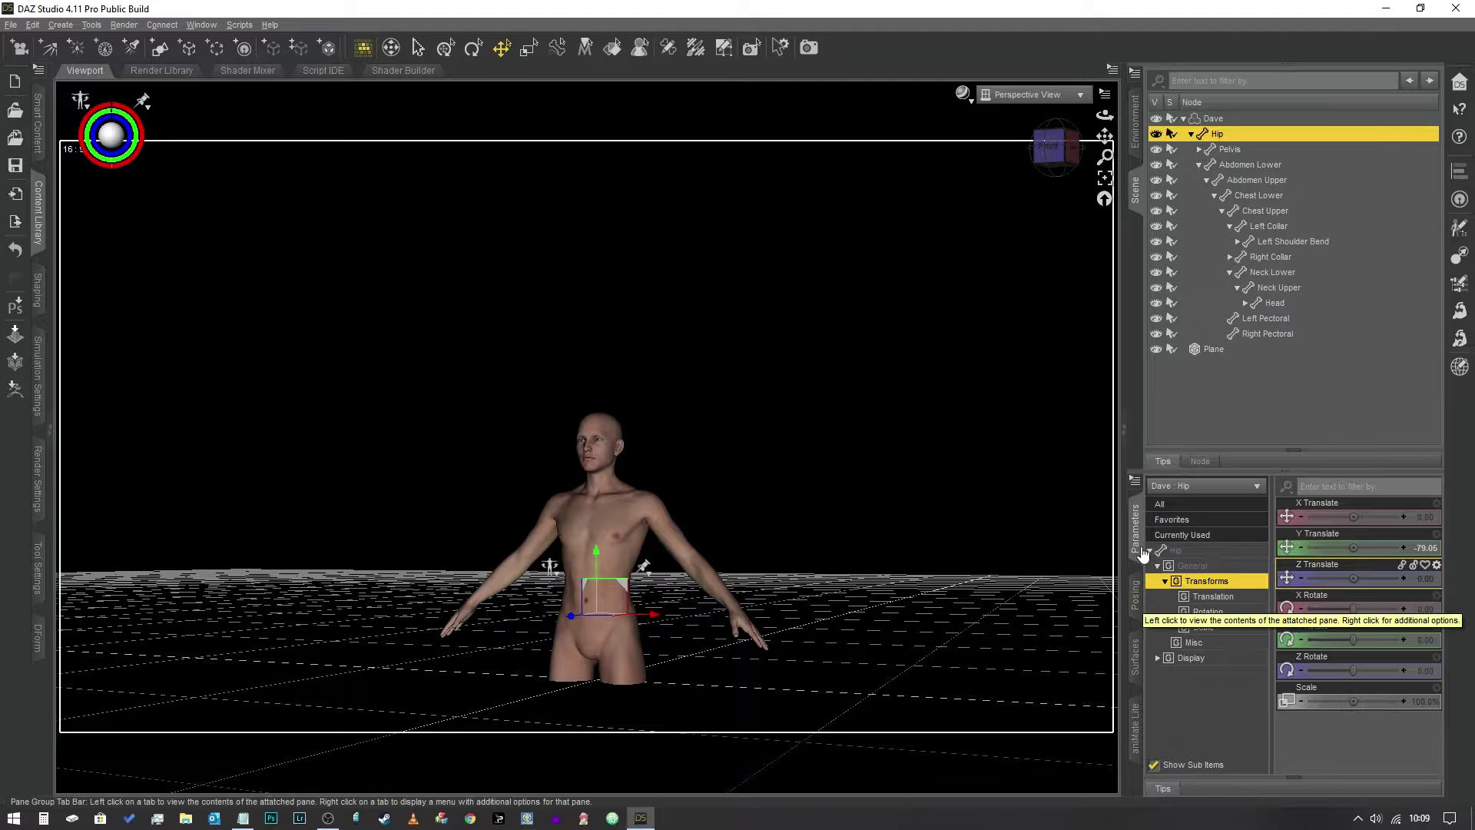
- Set the whole figure's Knees Up leg pose control to 100% so both knees bend up
click(1216, 118)
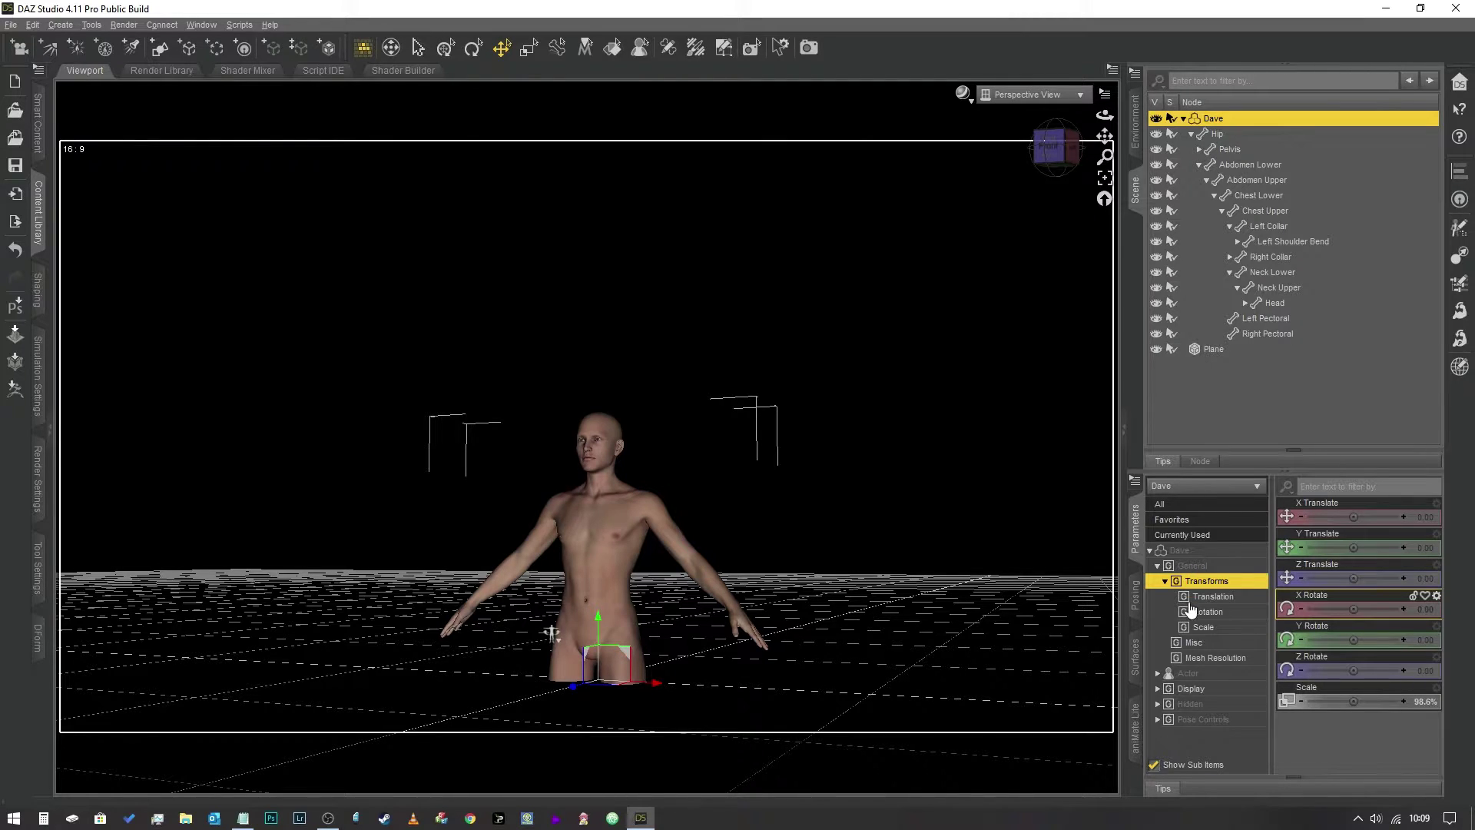
click(1156, 720)
scroll(1240, 612, down, 3)
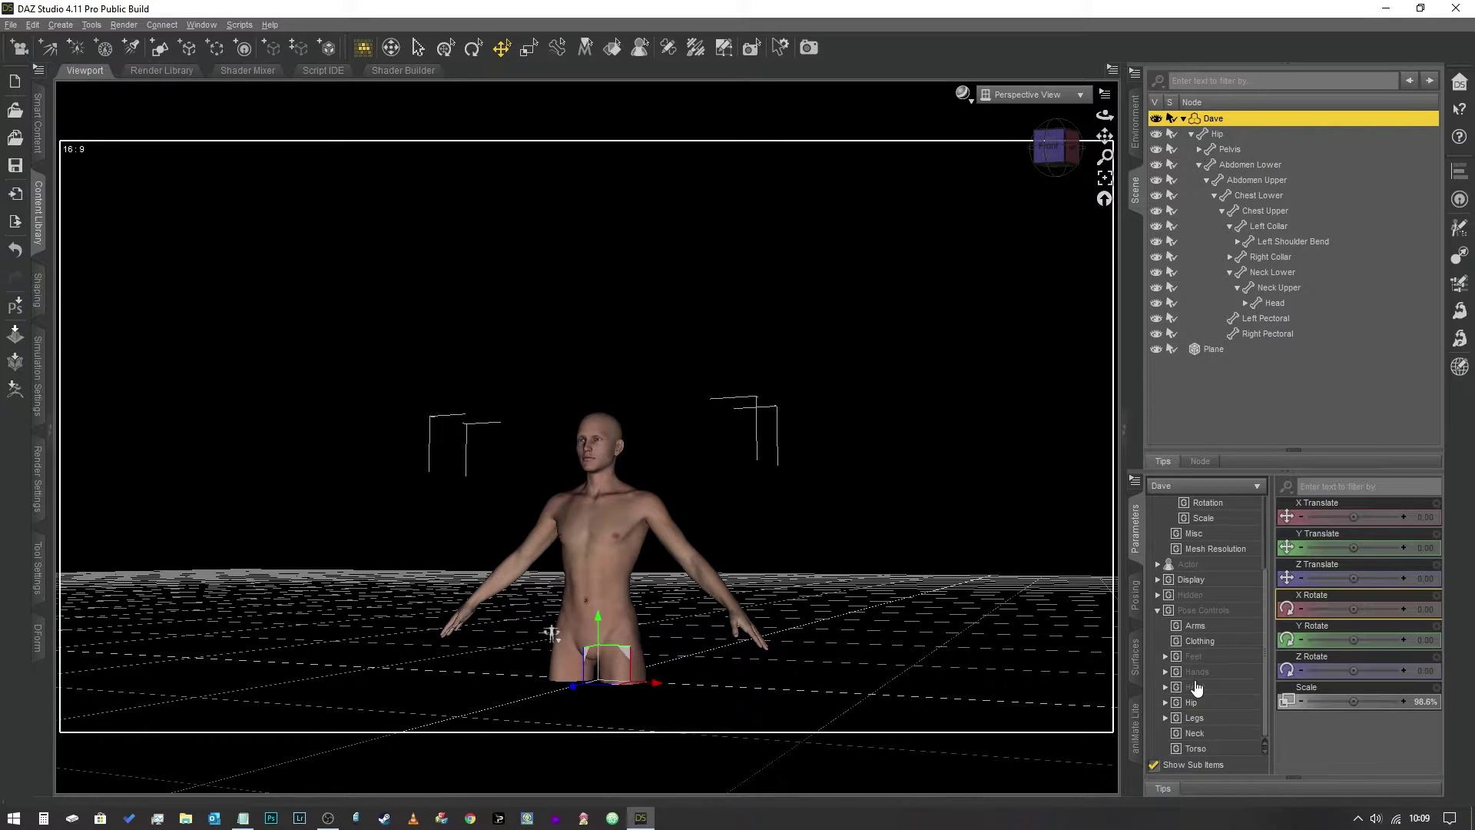
click(1195, 719)
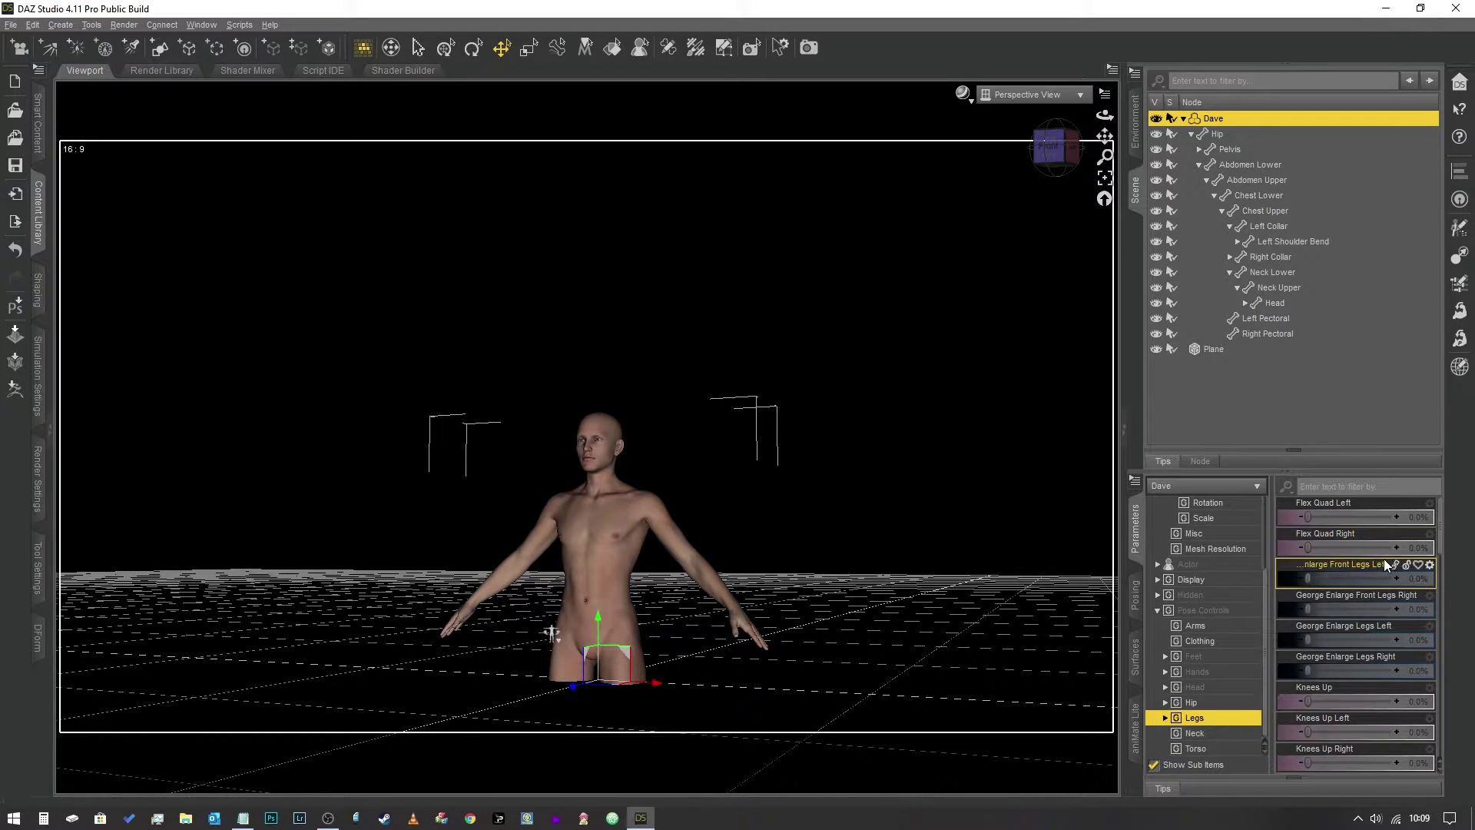
scroll(1371, 642, down, 3)
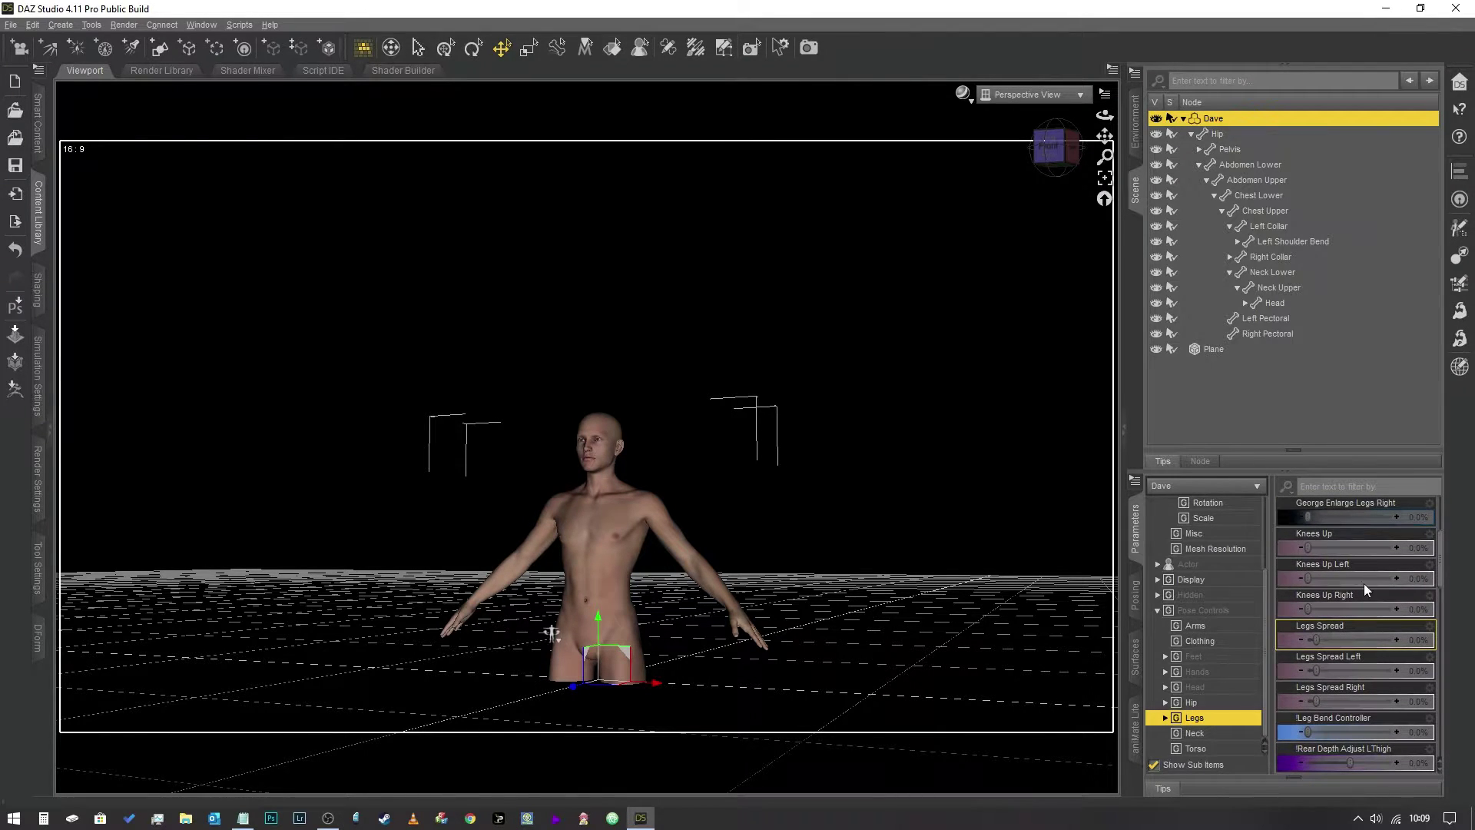
scroll(1352, 676, down, 5)
scroll(1344, 717, down, 3)
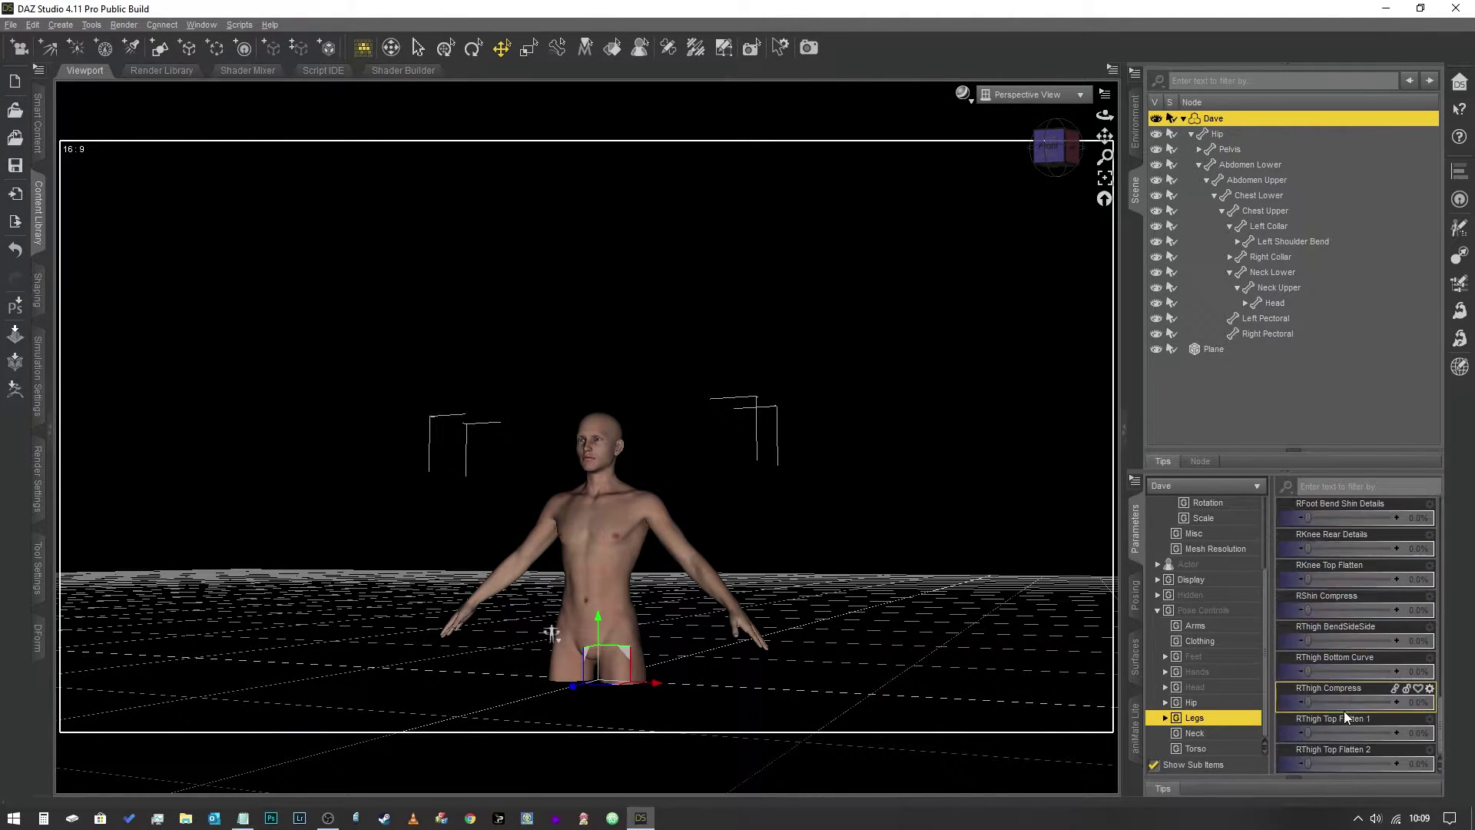
scroll(1344, 712, up, 8)
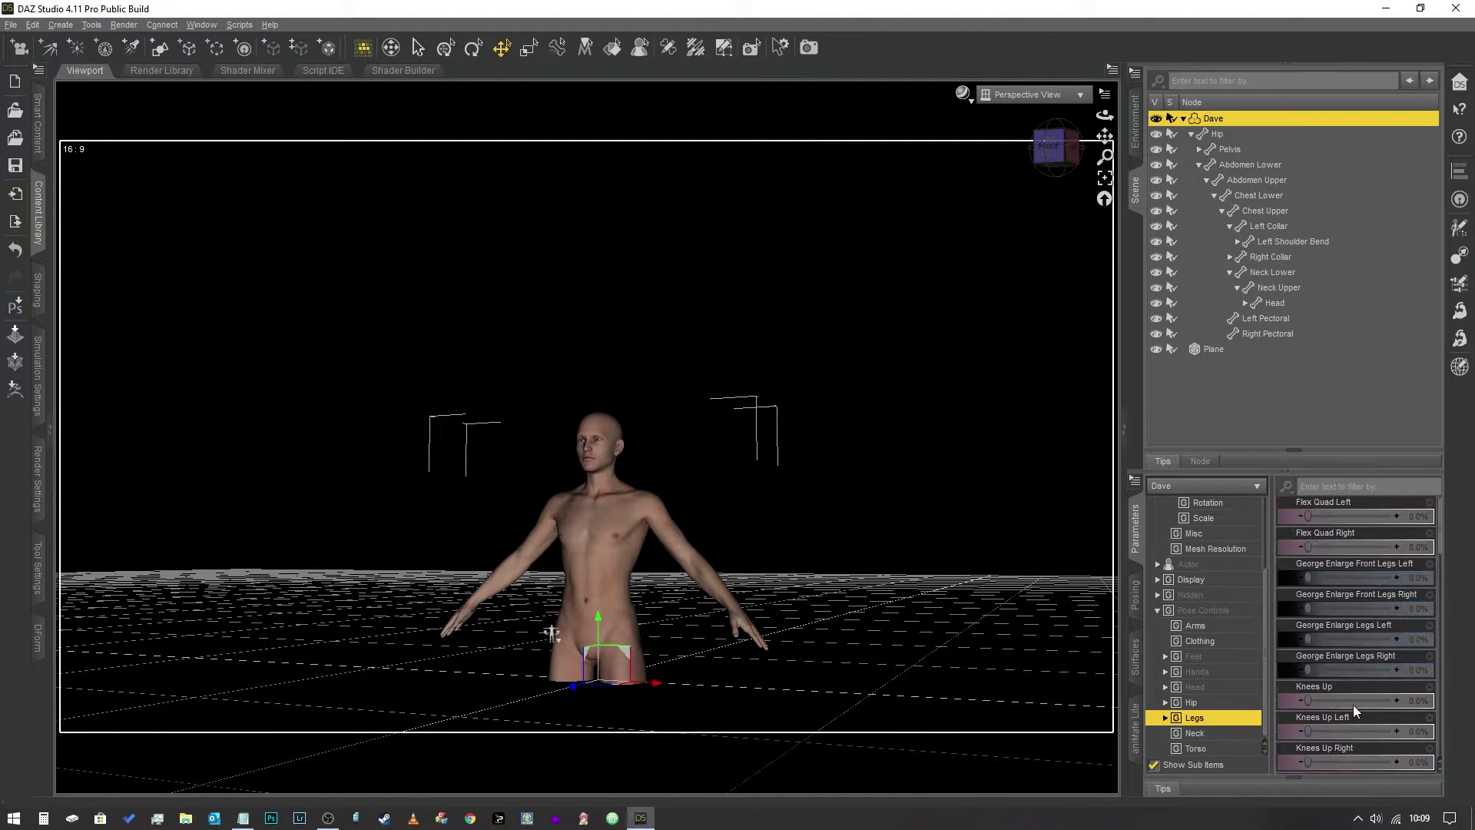
drag(1312, 547, 1394, 547)
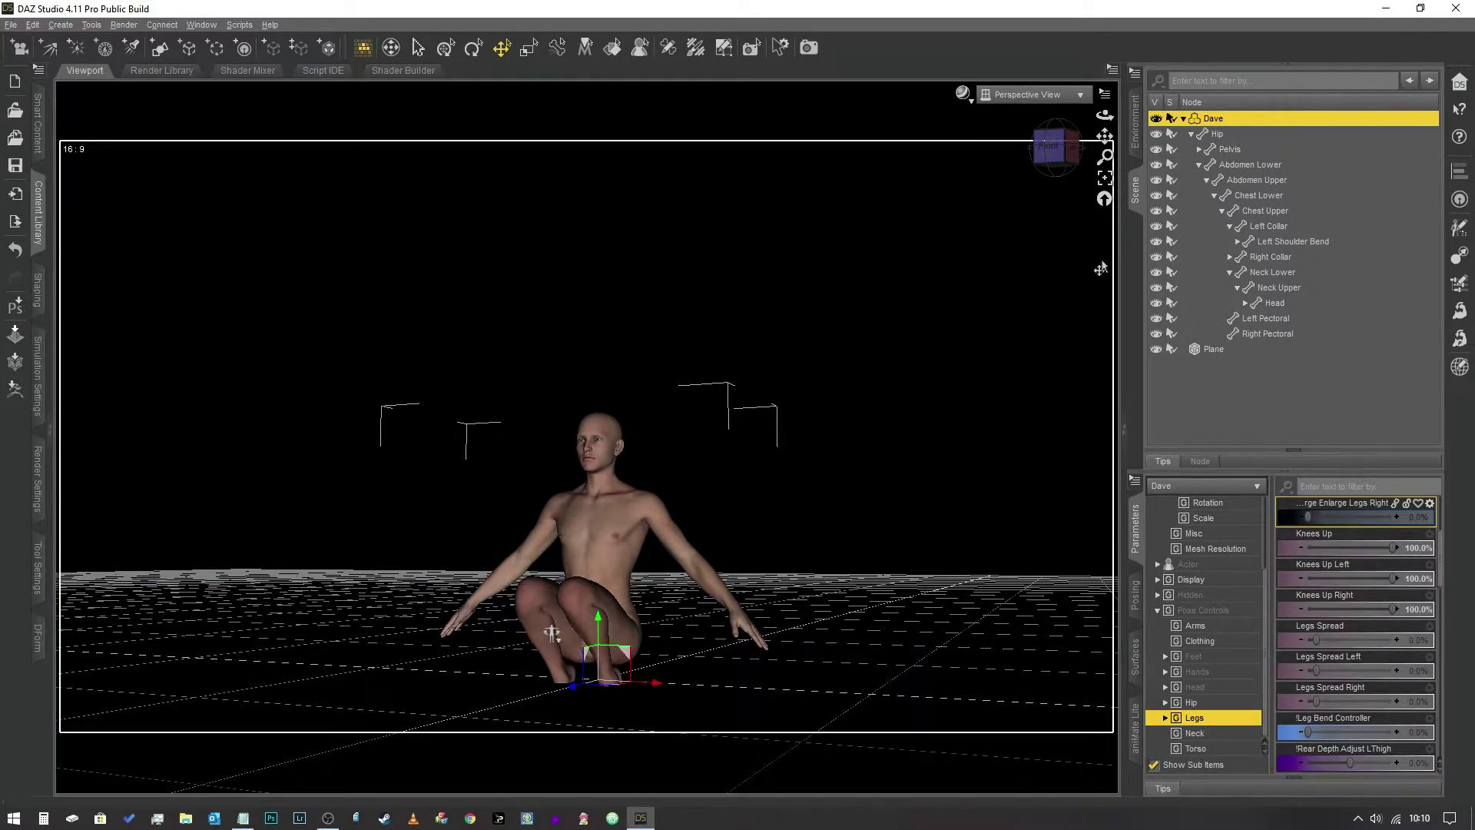
- Set the figure's Legs Spread pose control to 76.6% to open the raised knees into a cross-legged sit
click(1069, 147)
drag(1051, 141, 1060, 143)
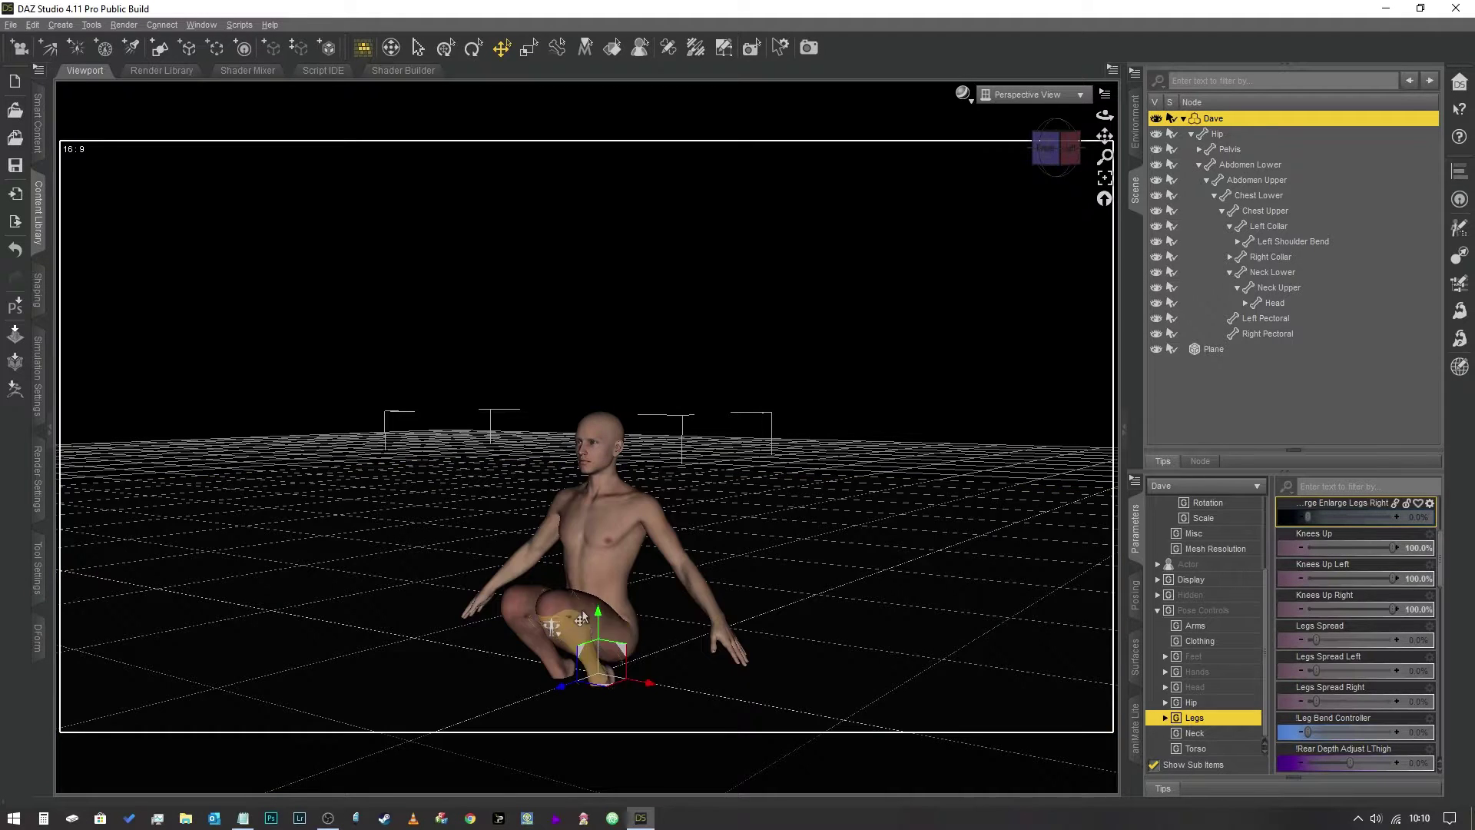
drag(1313, 641, 1374, 633)
drag(1074, 142, 1070, 141)
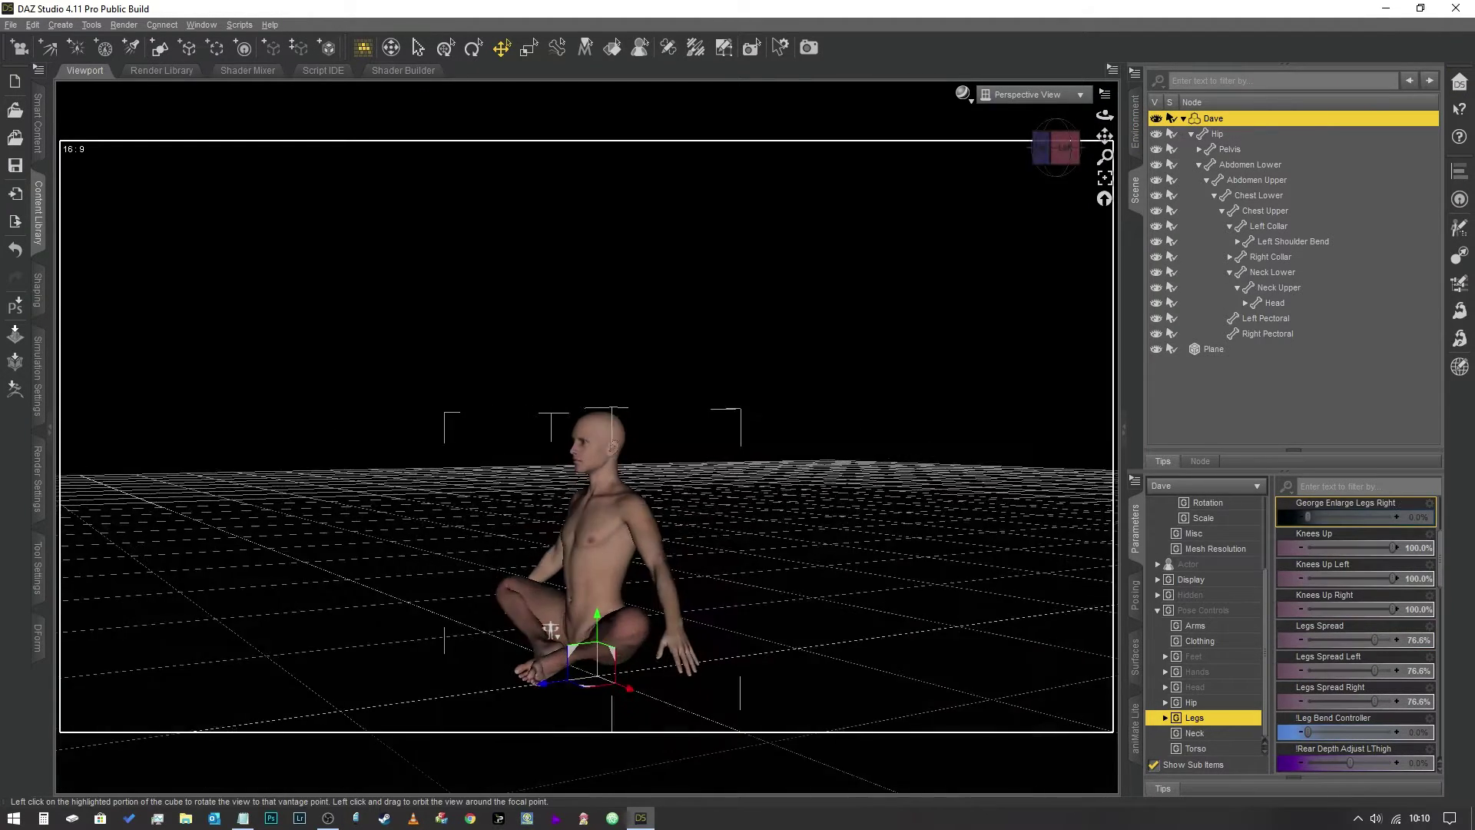
- Lower the whole figure in a side view until its buttocks rest on the plane
click(1064, 148)
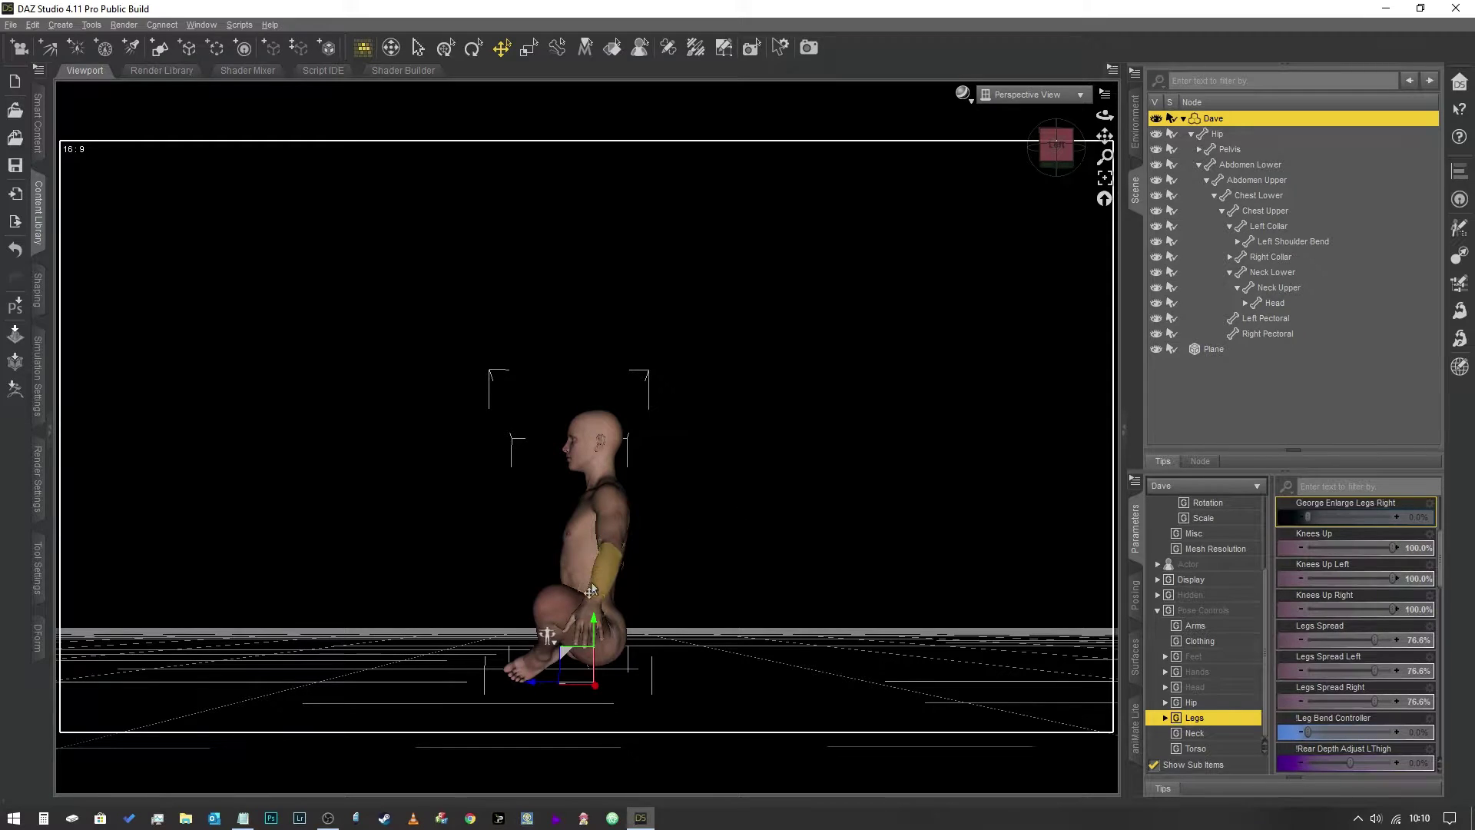
drag(593, 630, 594, 648)
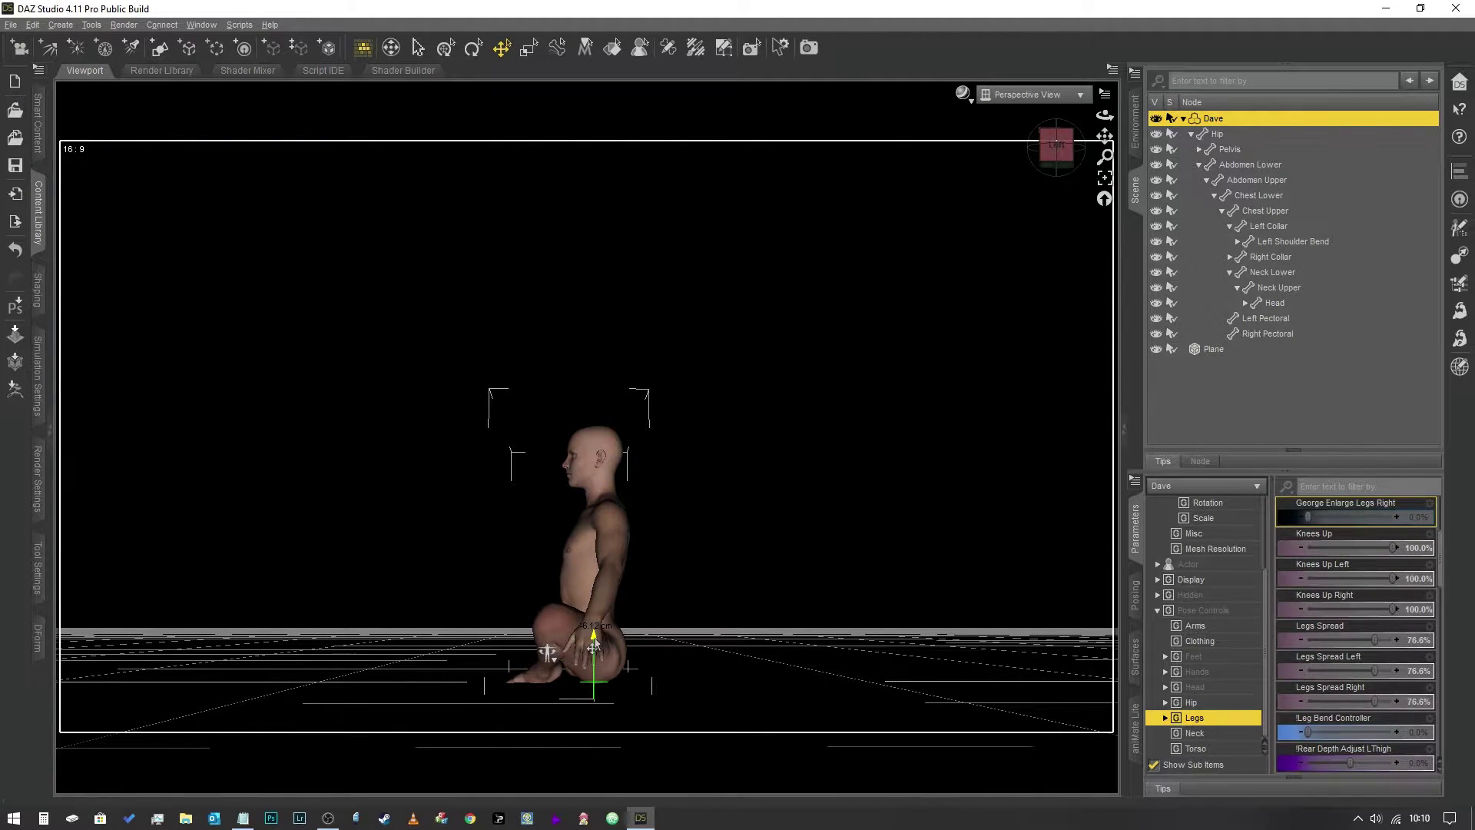
drag(1062, 162, 1102, 159)
scroll(1067, 161, up, 3)
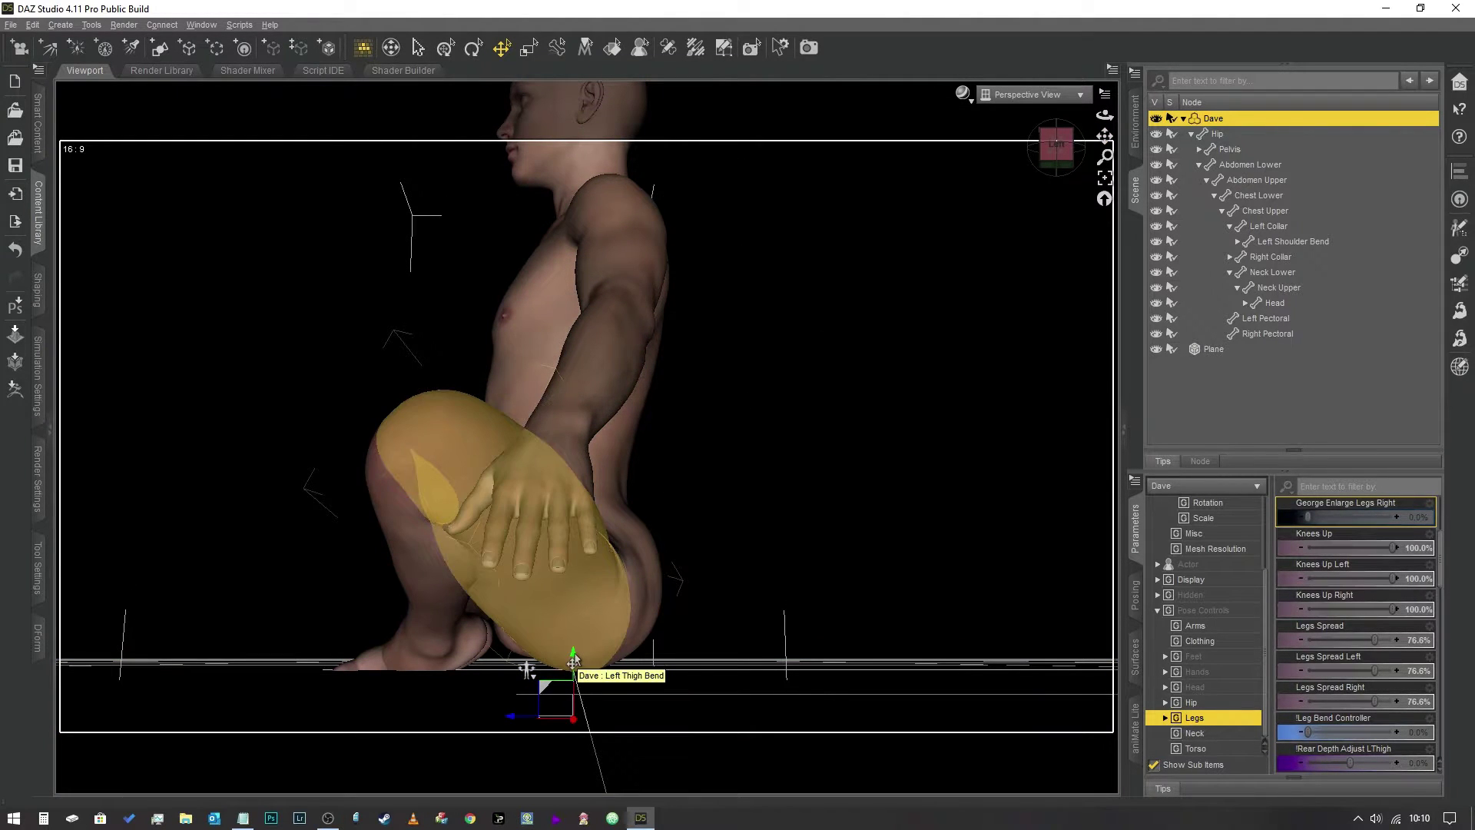
drag(575, 651, 580, 660)
drag(1051, 158, 953, 269)
scroll(1051, 152, down, 3)
drag(1063, 156, 918, 350)
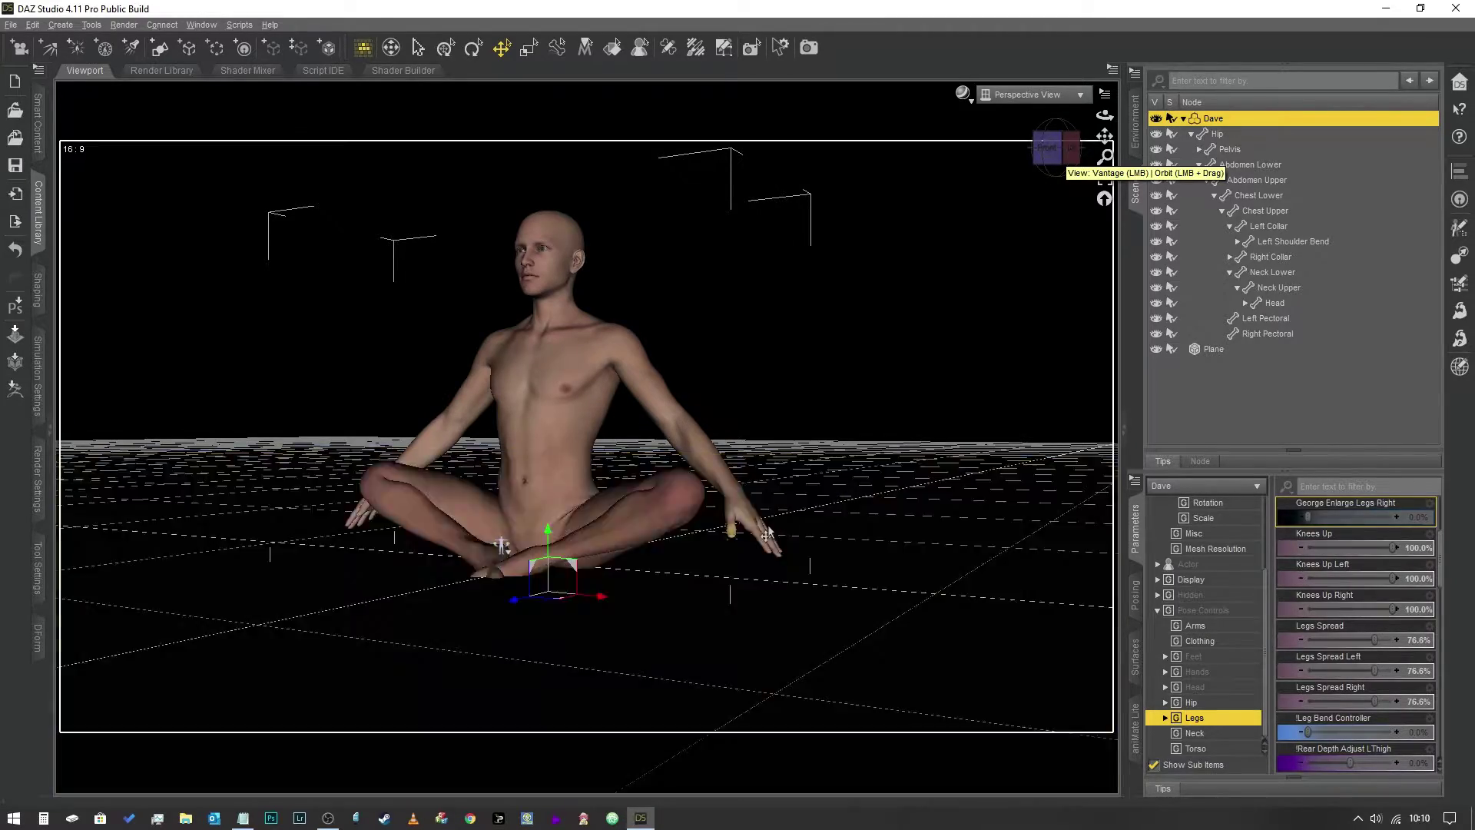
- Set the Left Shin bone's Bend to 143.84 to move the left foot in front of the other foot
drag(1057, 157, 1067, 150)
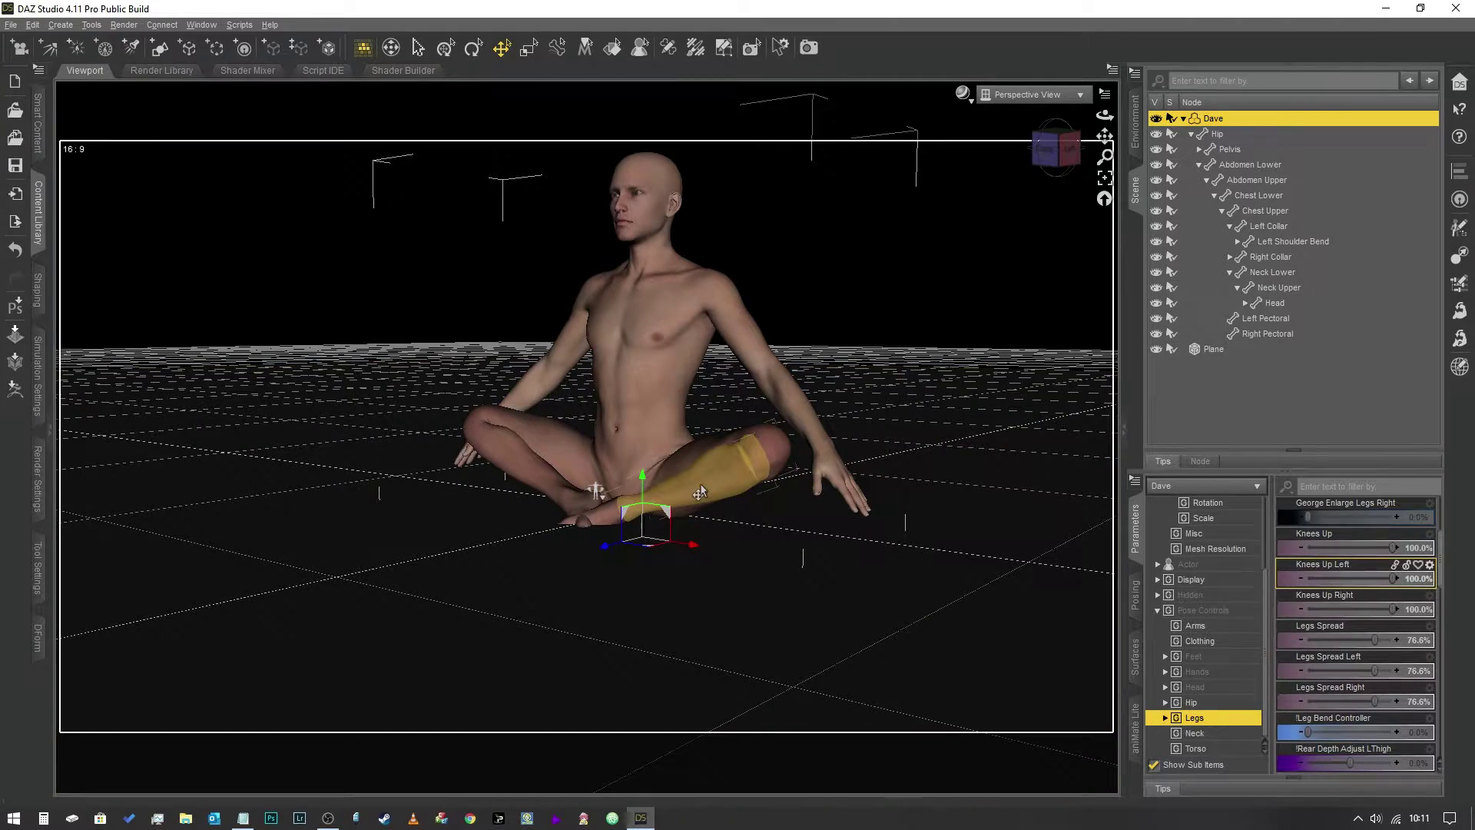
click(715, 469)
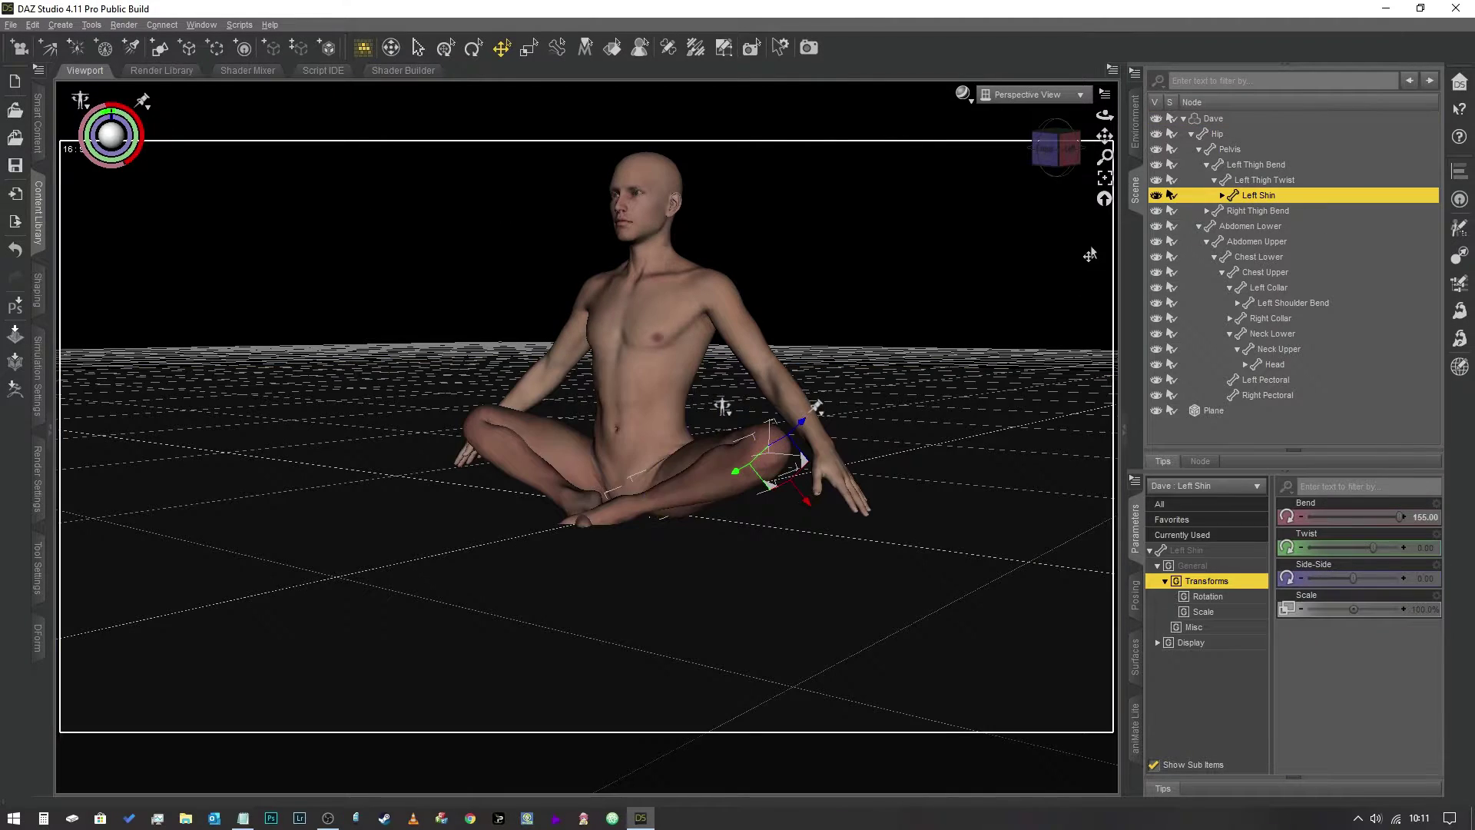
click(1064, 161)
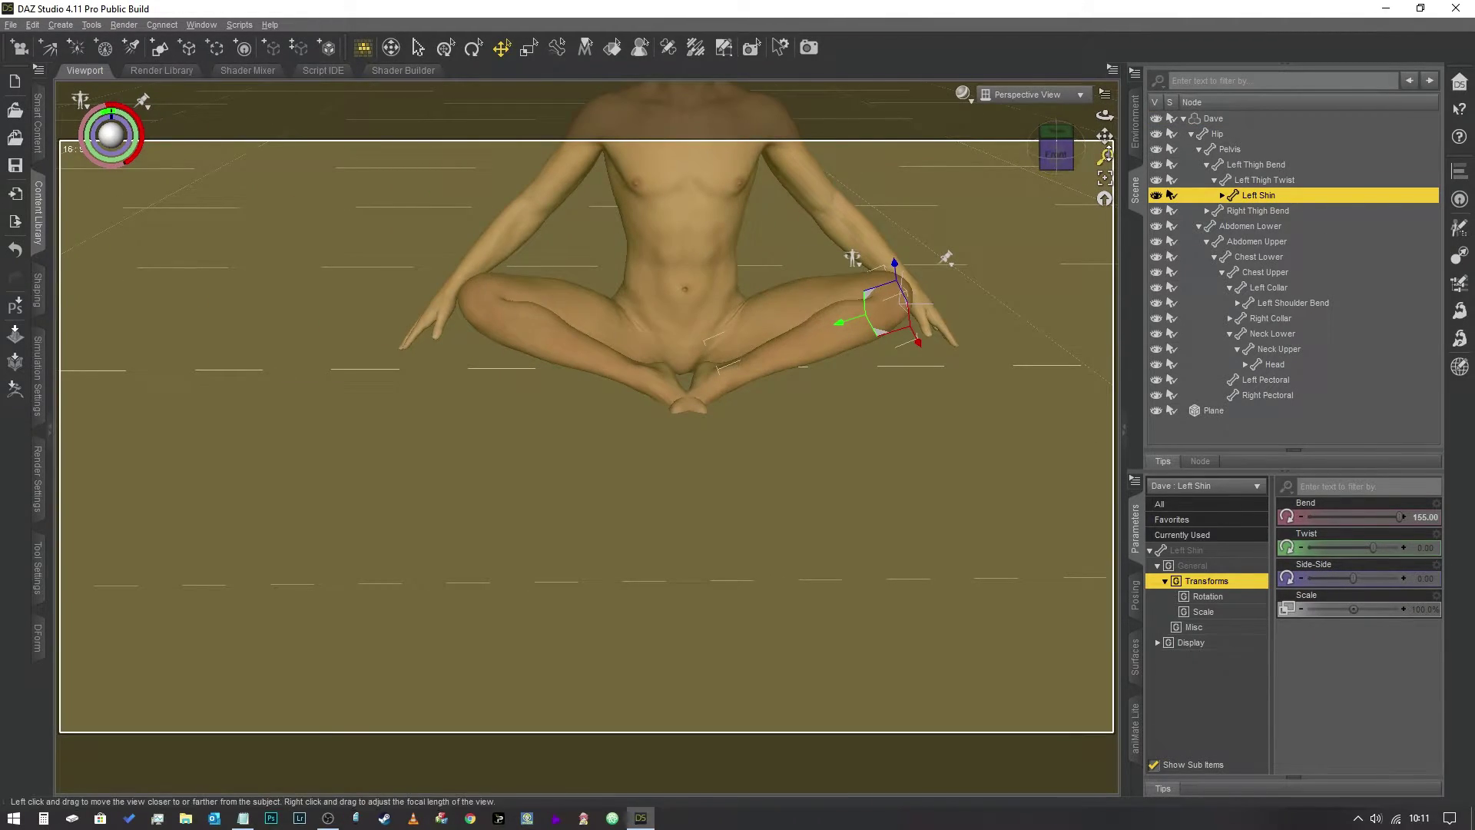
drag(1103, 136, 1058, 260)
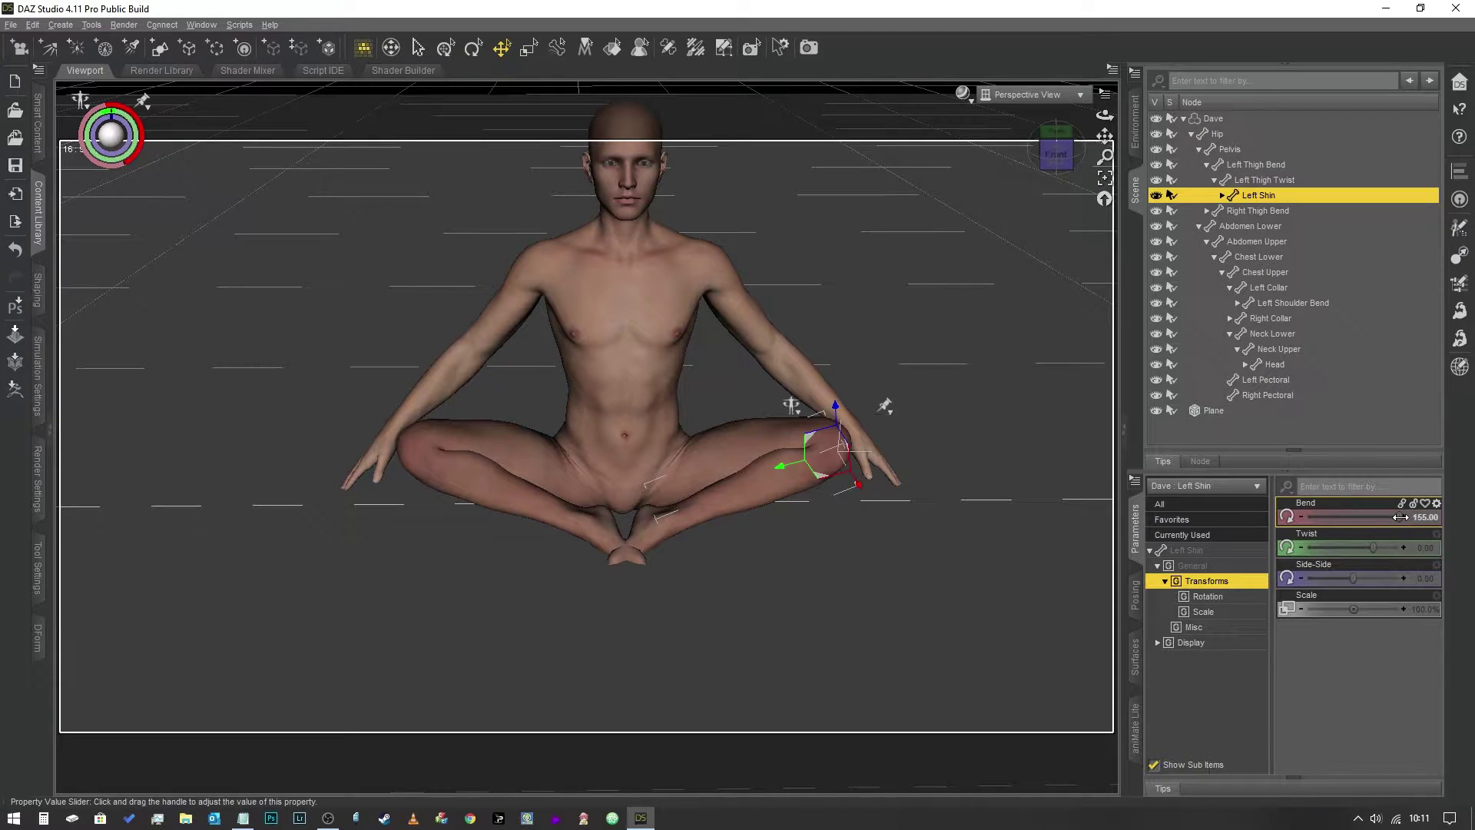
drag(1398, 517, 1392, 517)
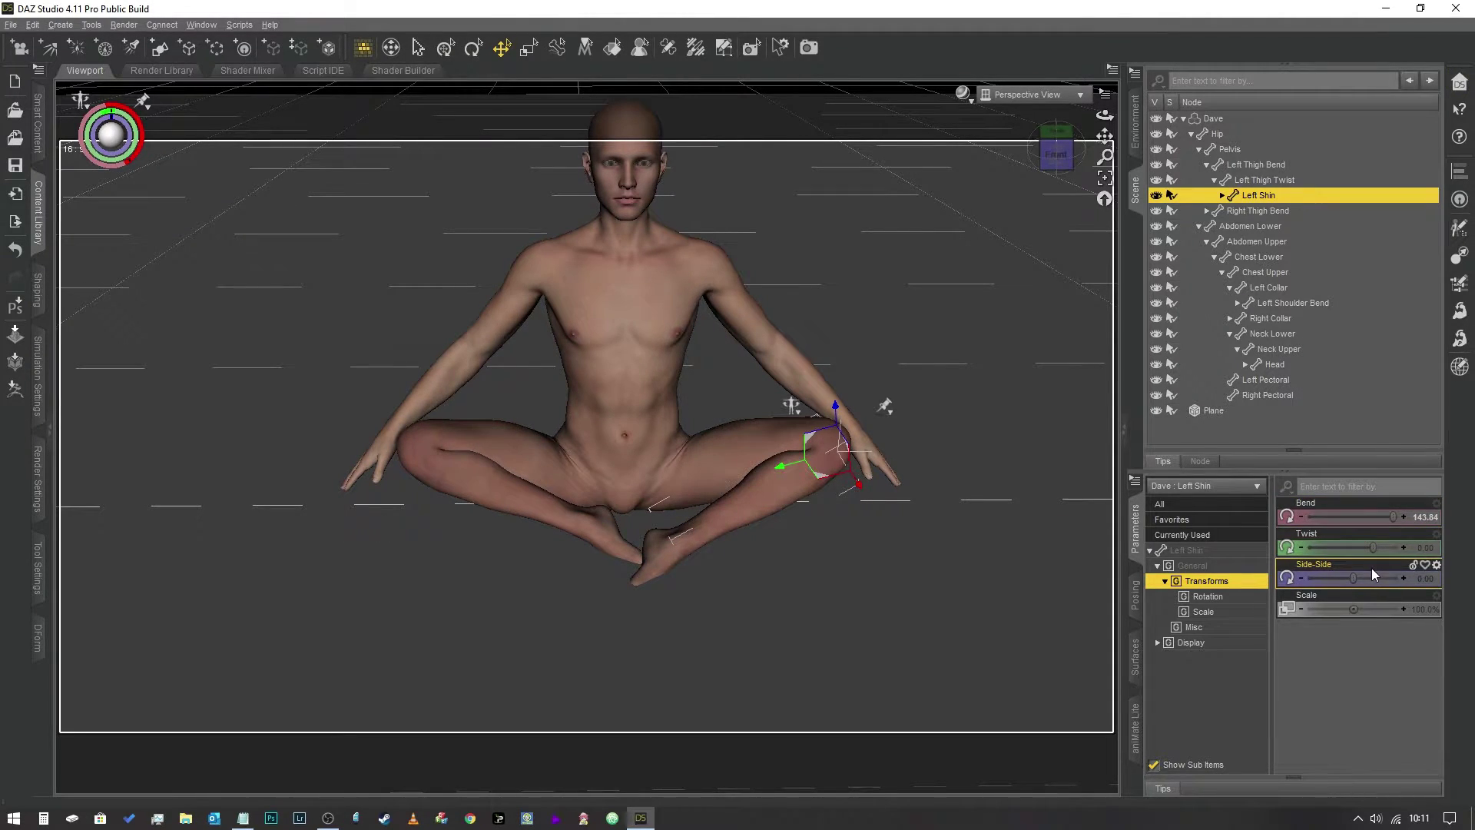
- Pin the Hip bone, try pulling the left shin inward across the body, and undo that move
click(716, 463)
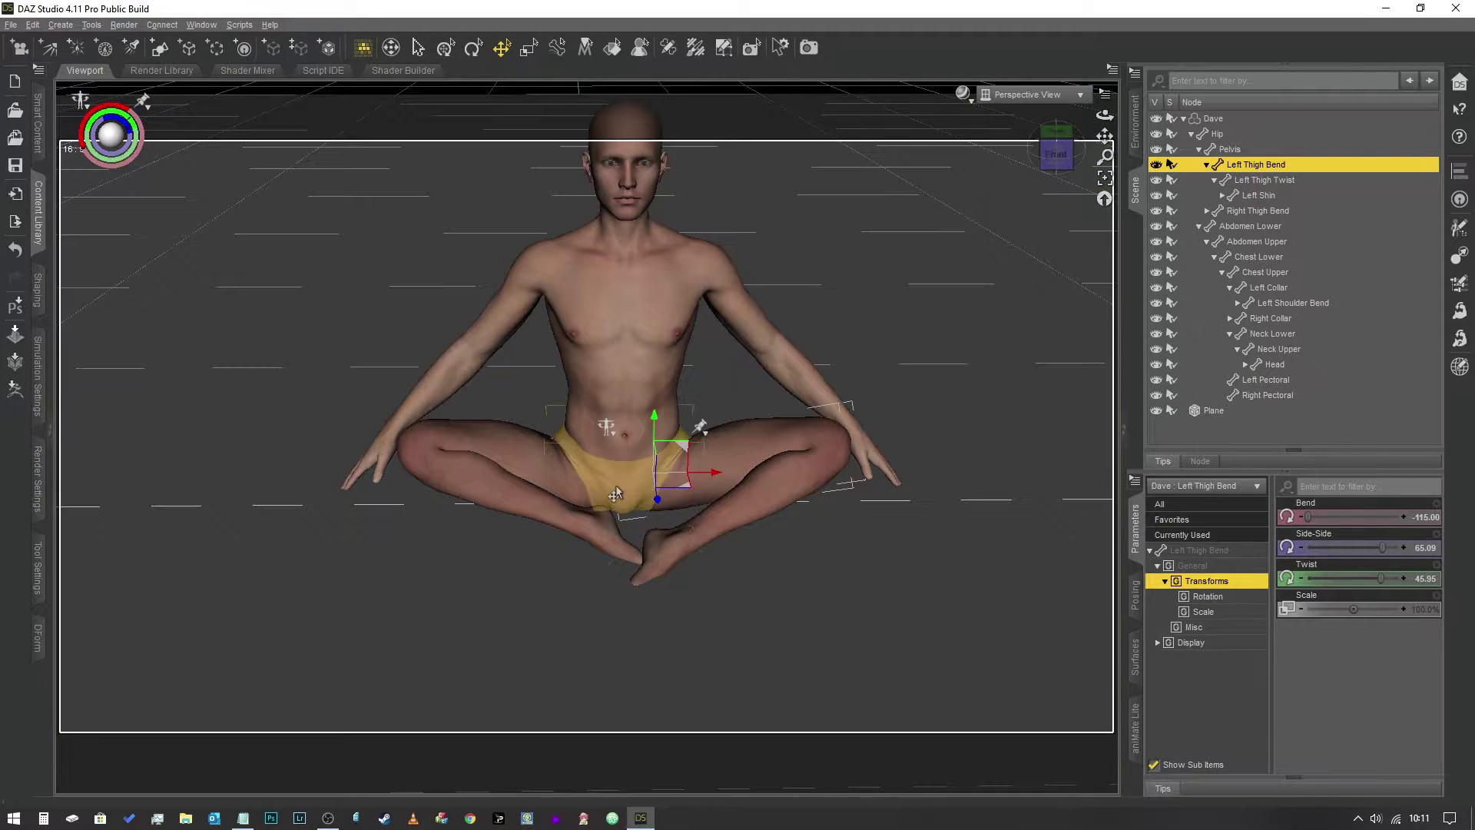
click(615, 485)
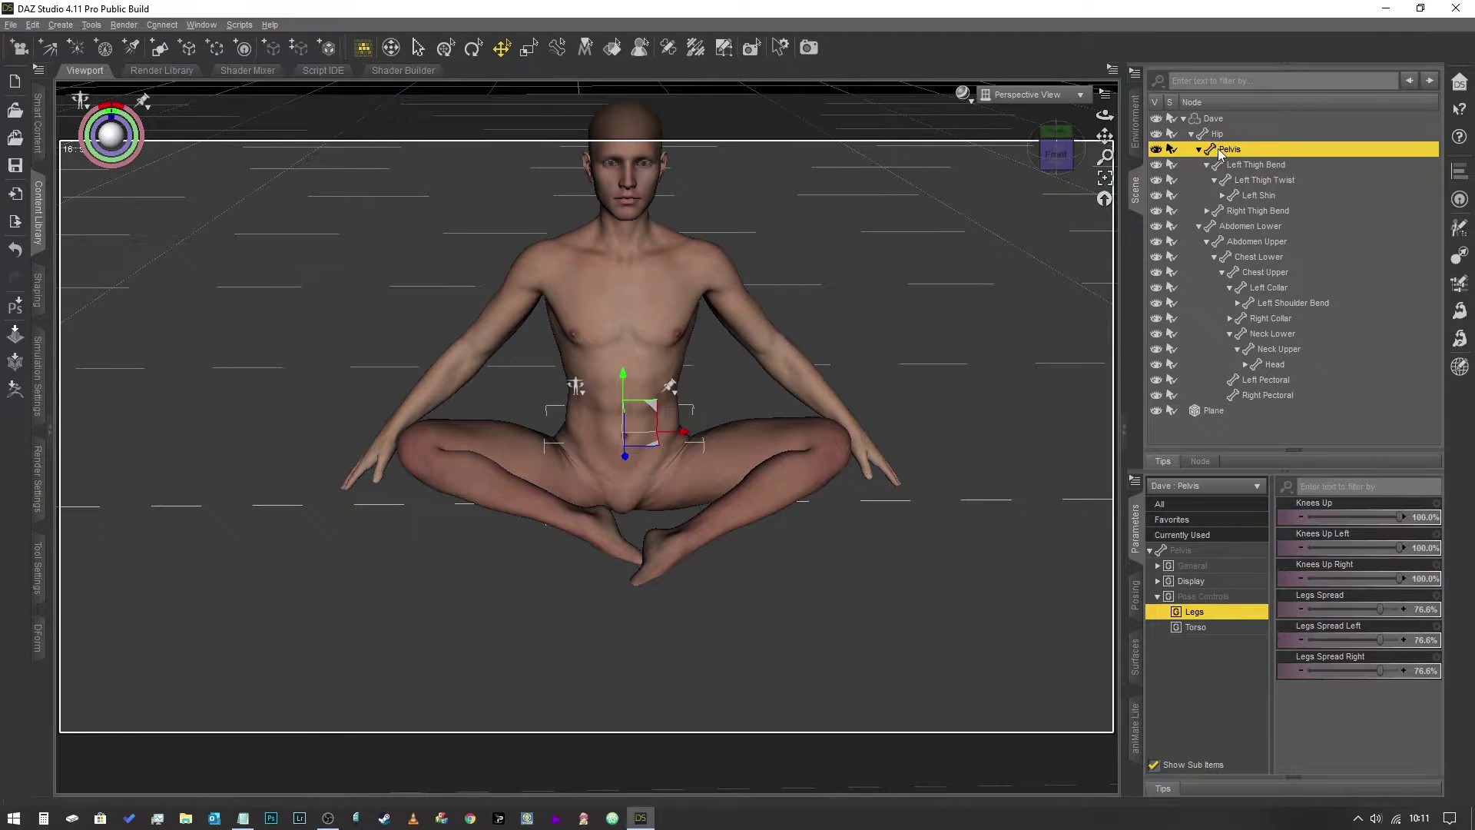
click(1218, 134)
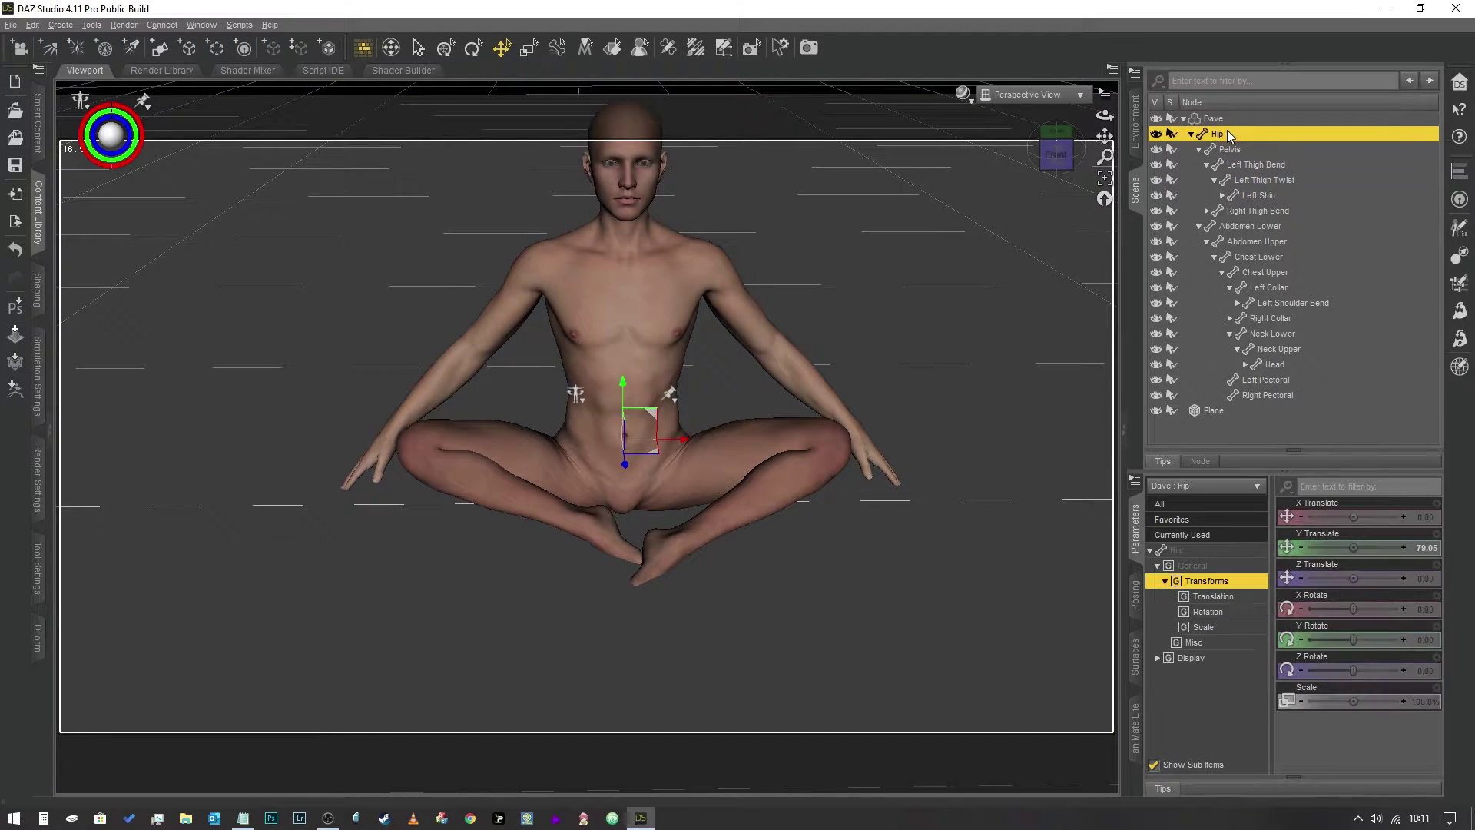
click(667, 401)
click(705, 407)
click(669, 401)
click(706, 421)
drag(712, 530, 653, 581)
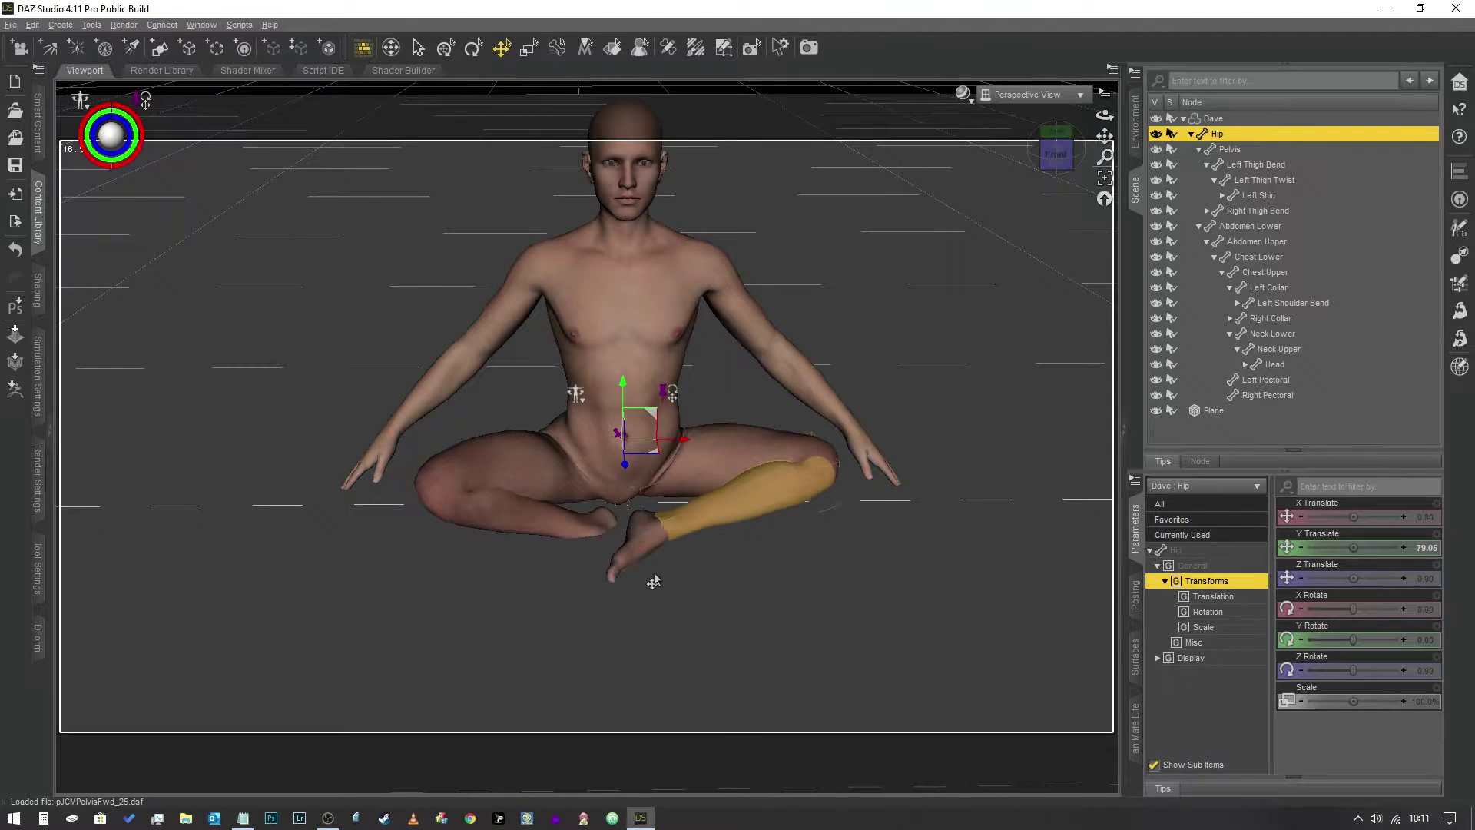
key(ctrl+z)
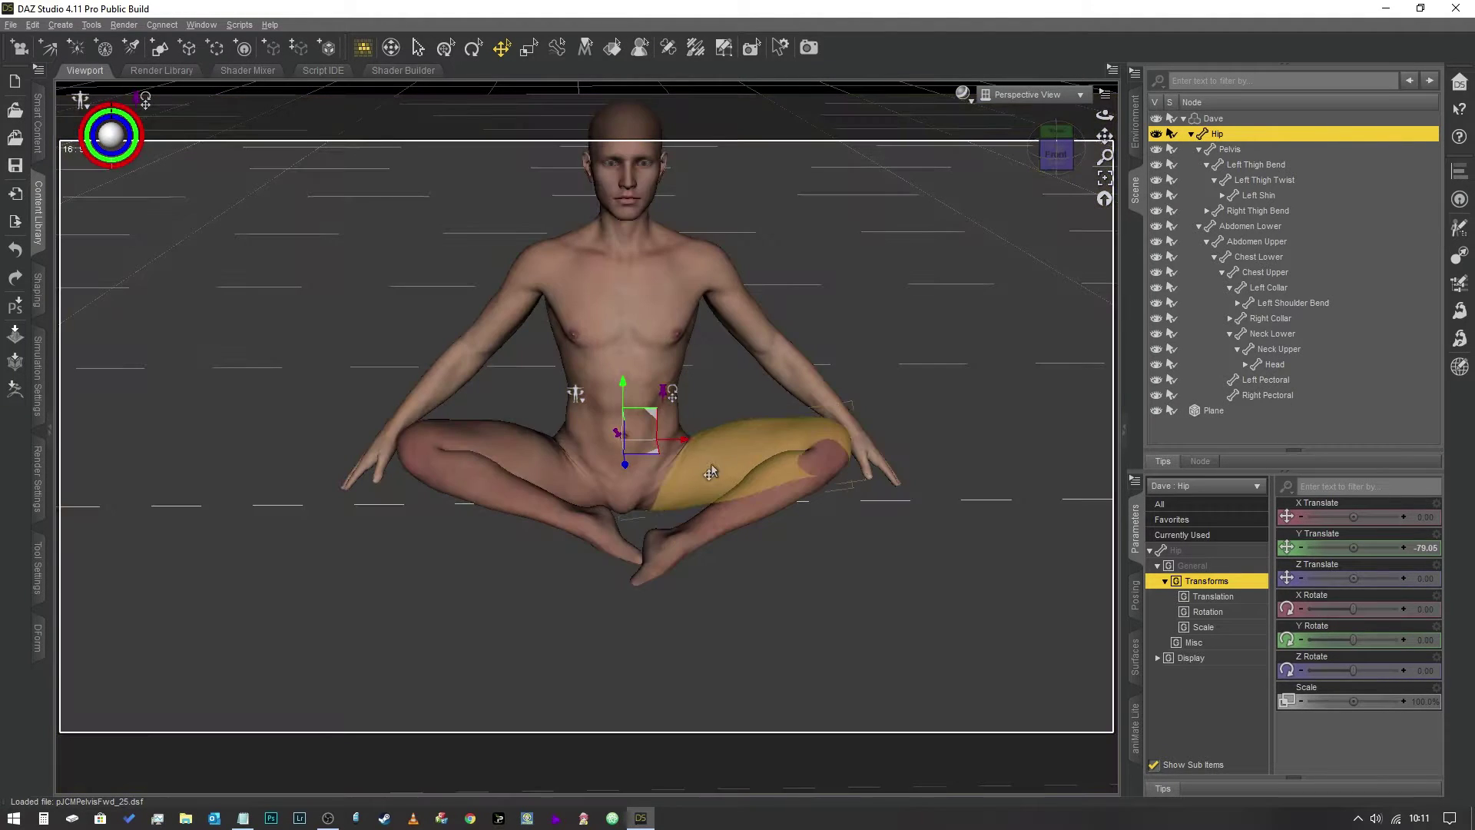
- Pose the Left Thigh Bend bone with Bend -88.53, Side-Side 30.90 and Twist 75.00
click(711, 470)
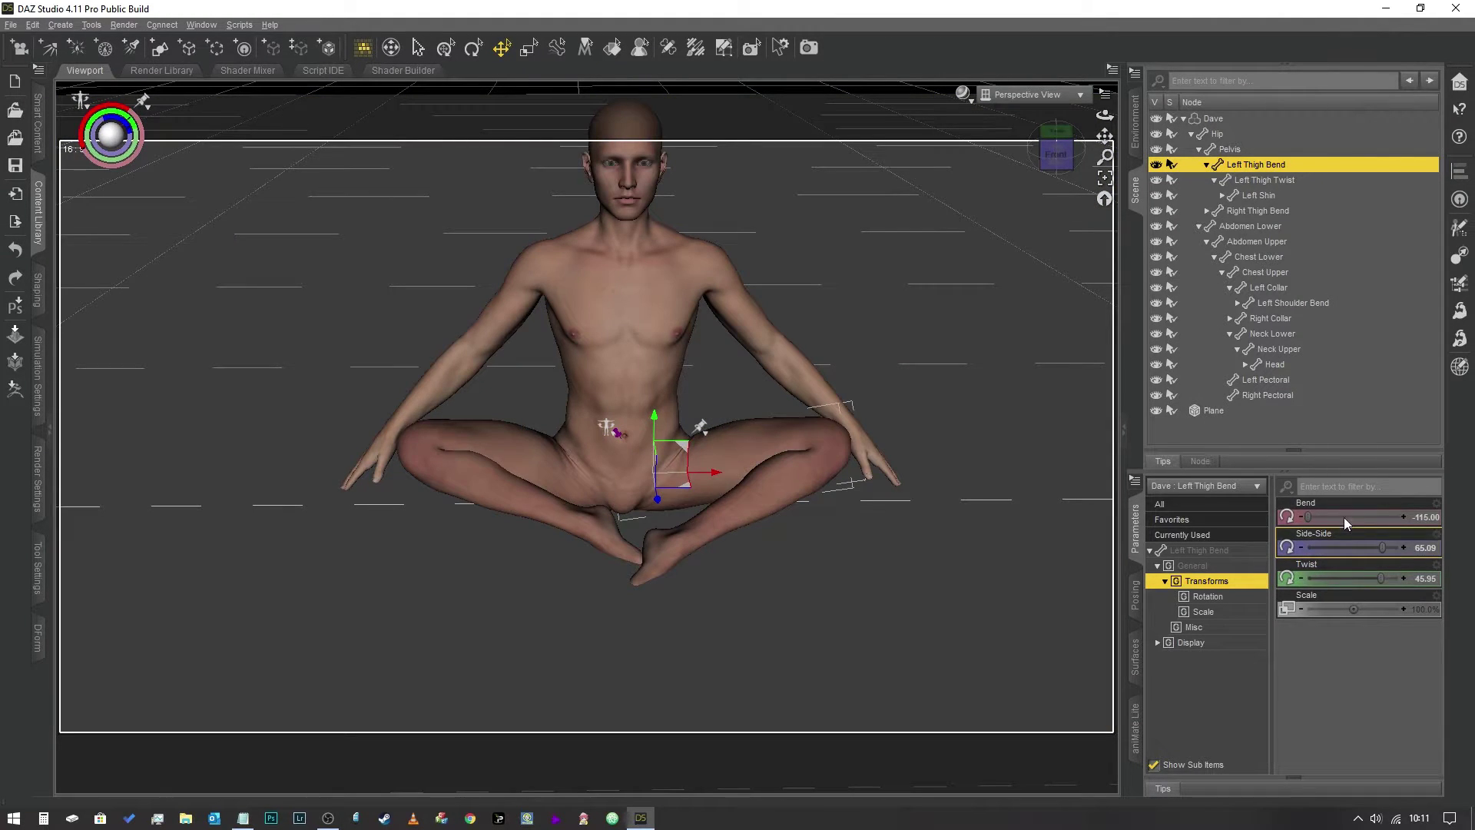
drag(1385, 547, 1319, 517)
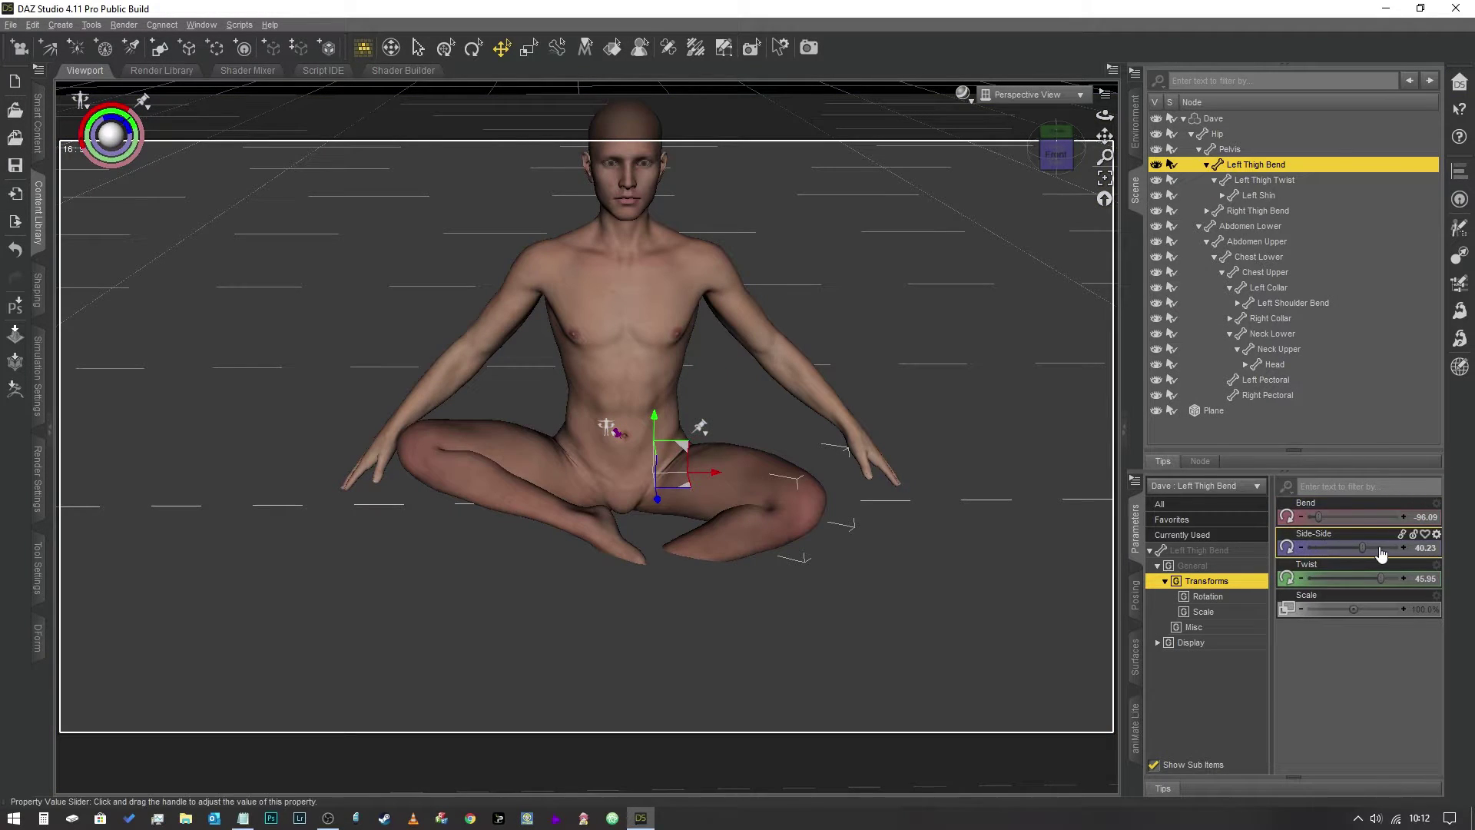
drag(1348, 548, 1400, 573)
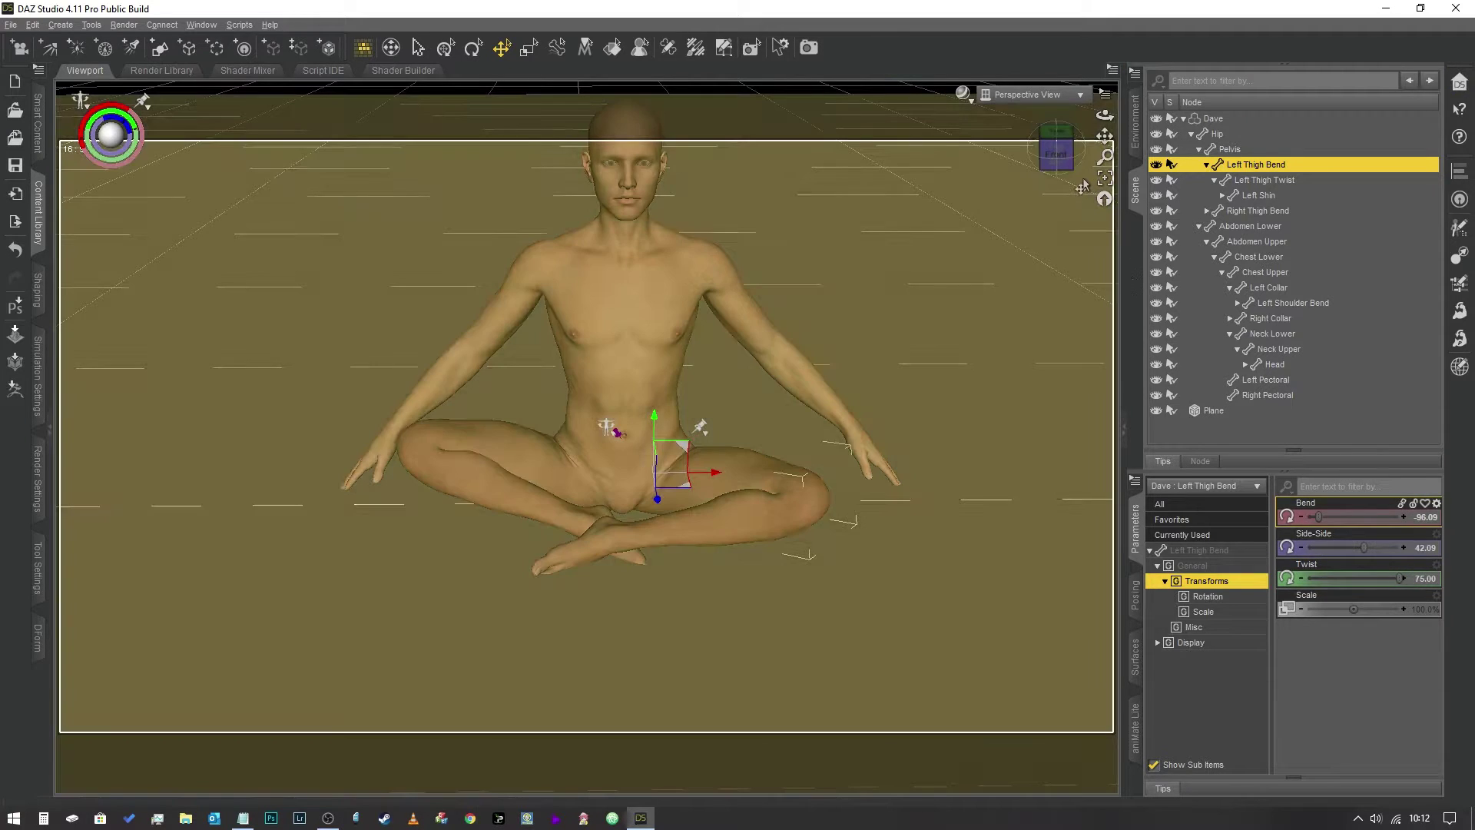
drag(1057, 152, 1106, 146)
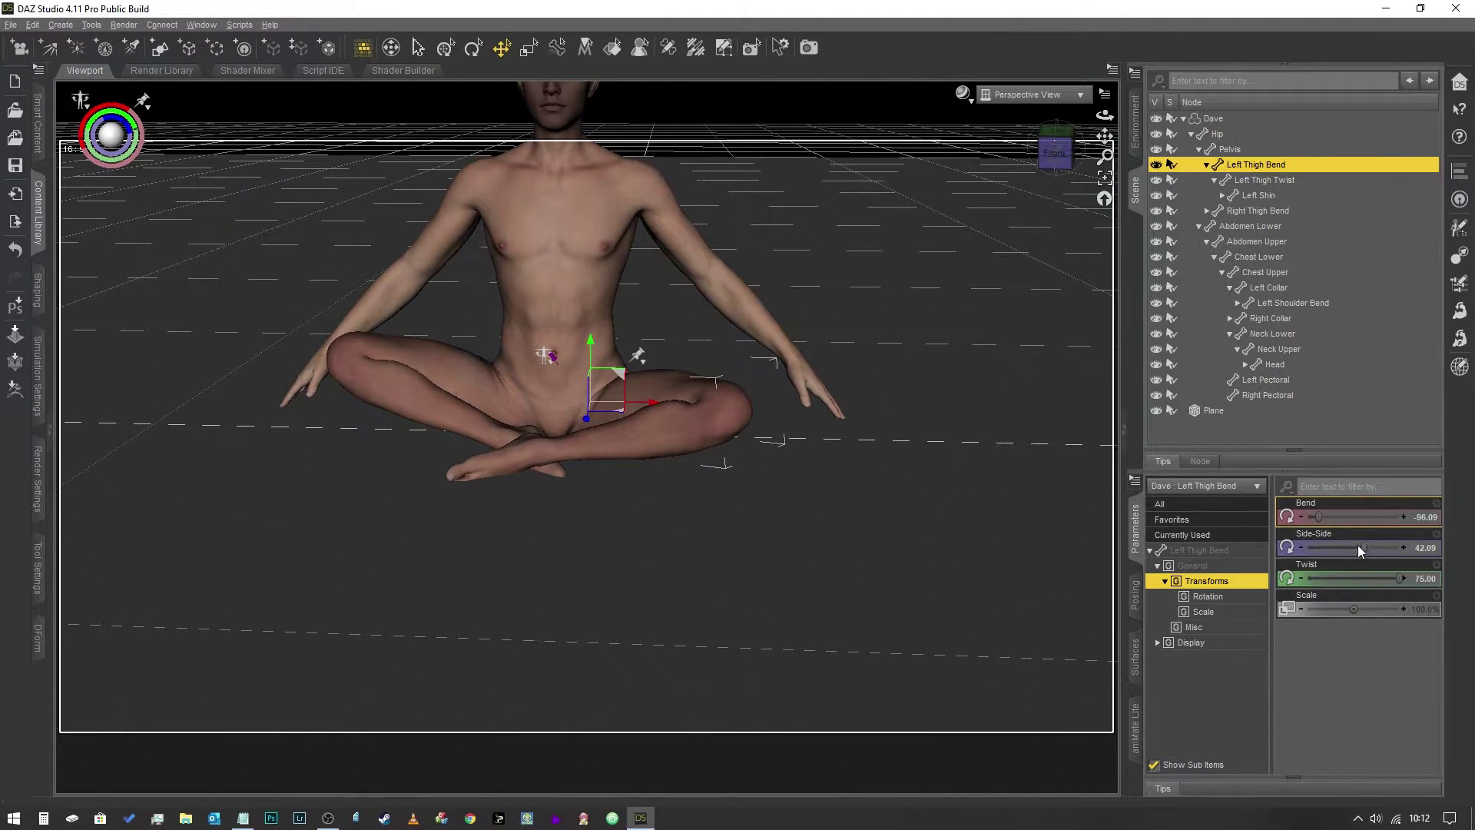
mouse_move(1359, 547)
mouse_down()
mouse_move(1380, 543)
mouse_move(1351, 548)
mouse_up()
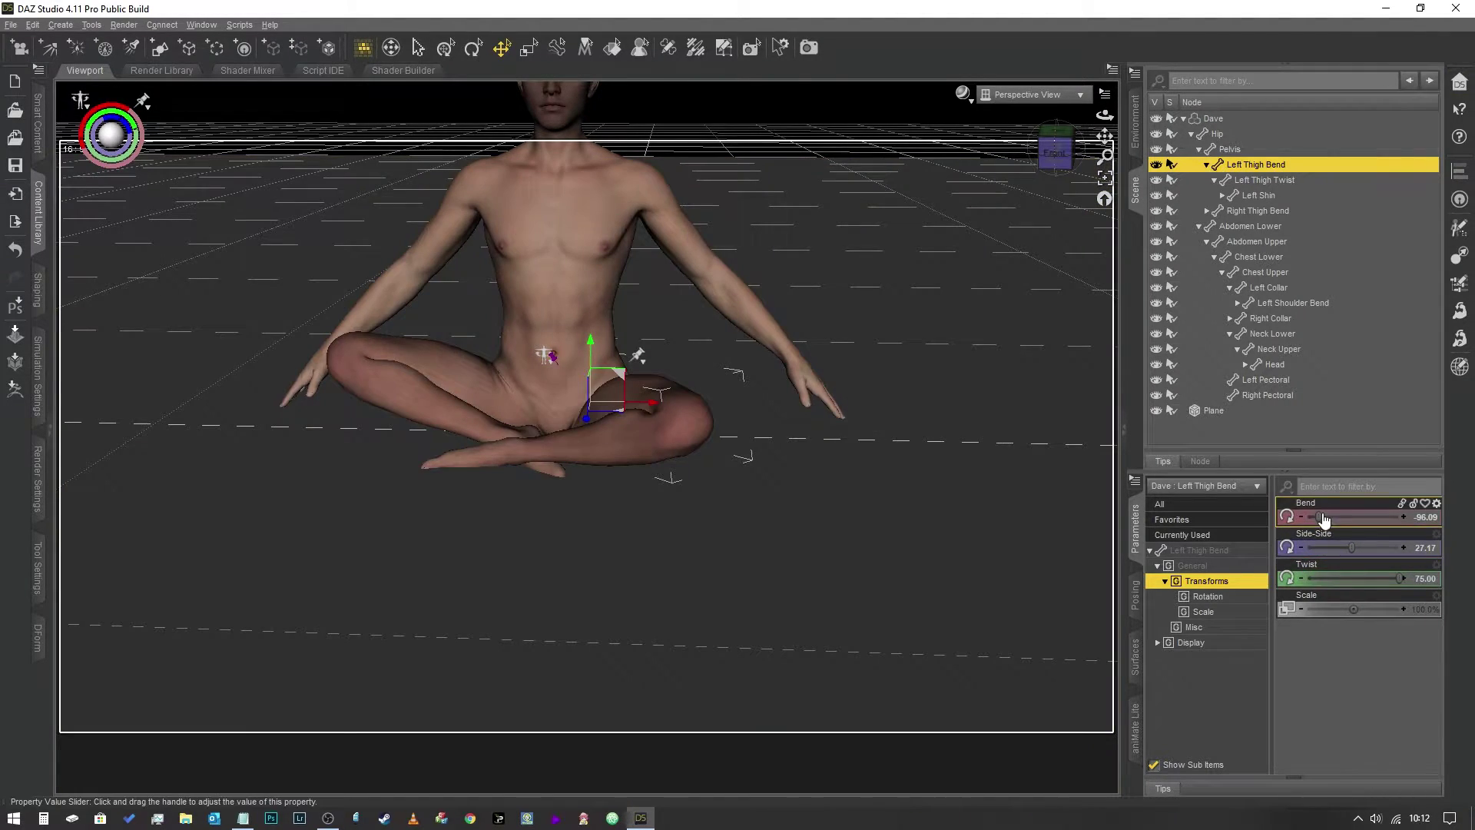
drag(1323, 521, 1327, 515)
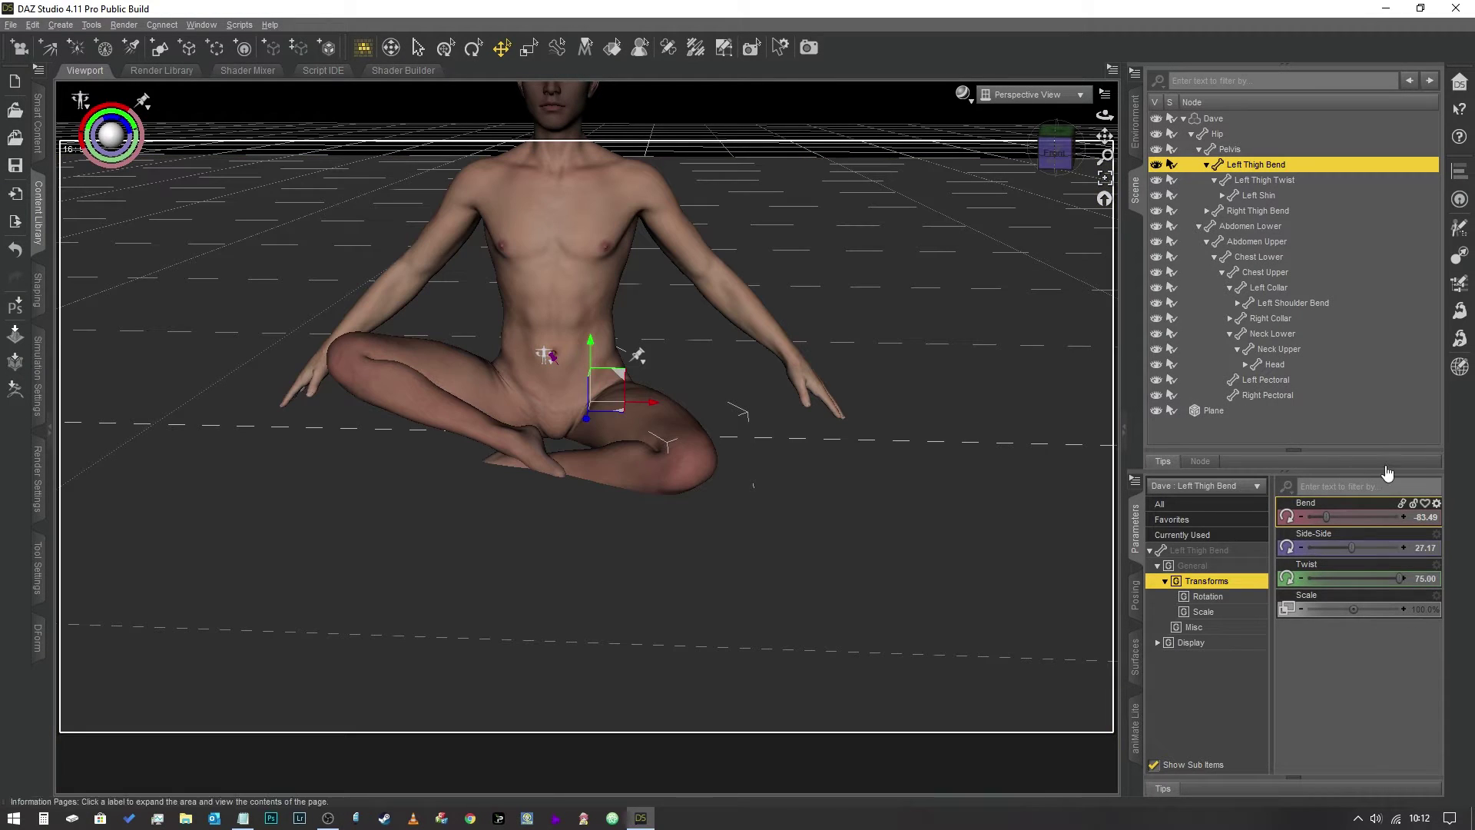
drag(1366, 578, 1323, 511)
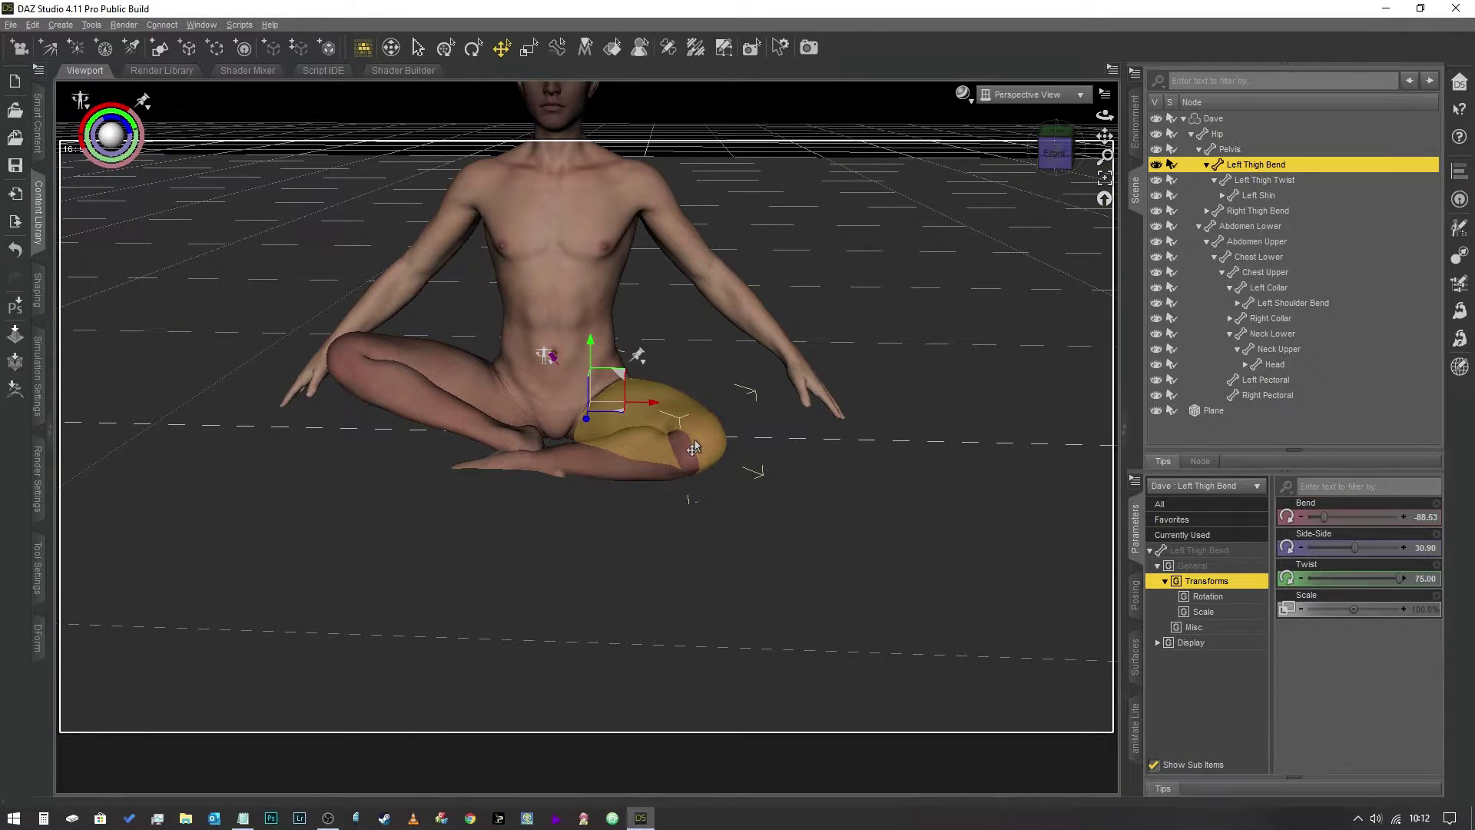
- Set the Left Thigh Twist bone's Side-Side to 25.30 and Bend to -96.09 to refine the crossed left leg
click(1257, 181)
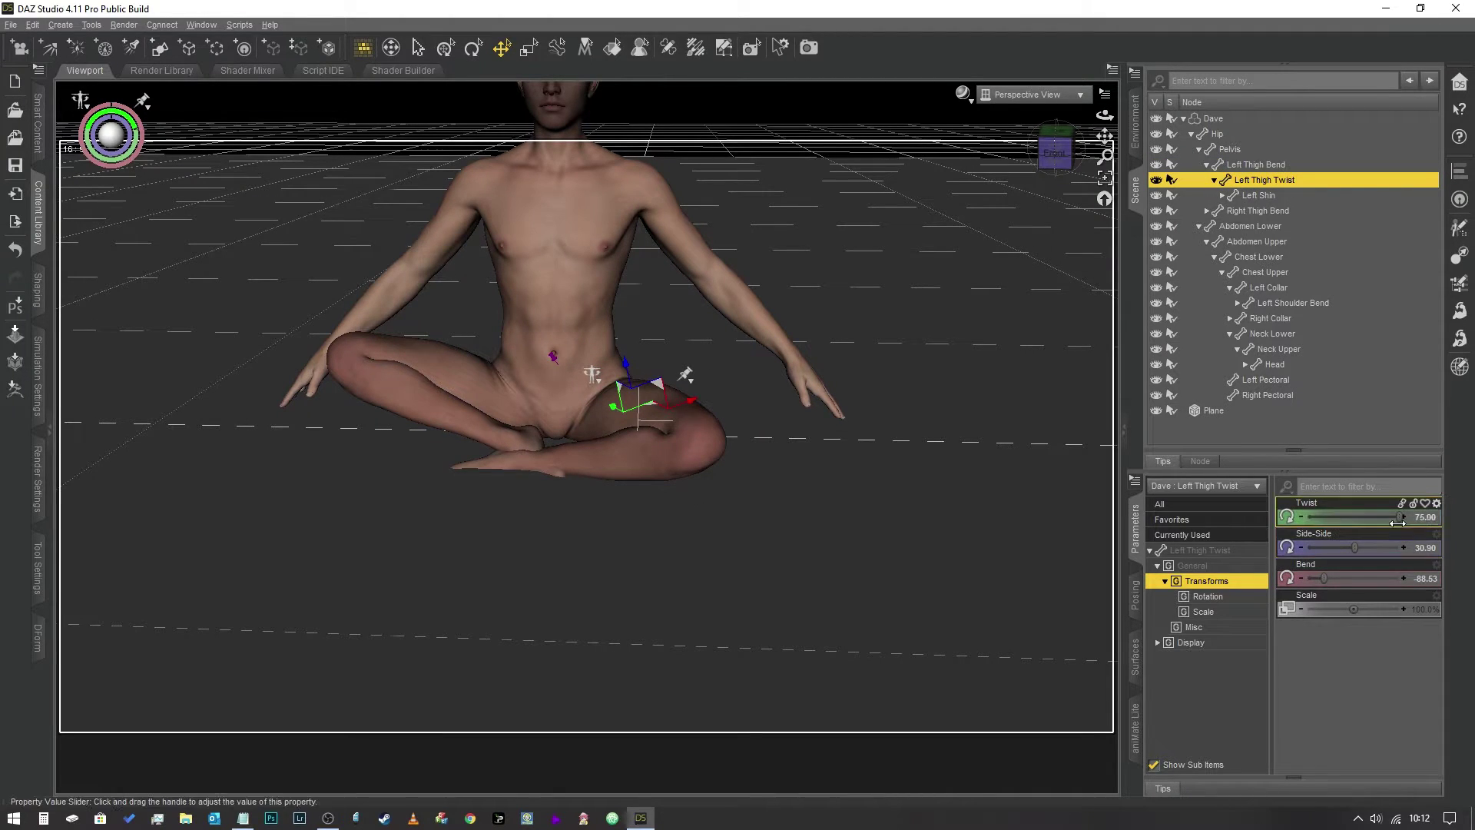
drag(1397, 524, 1439, 524)
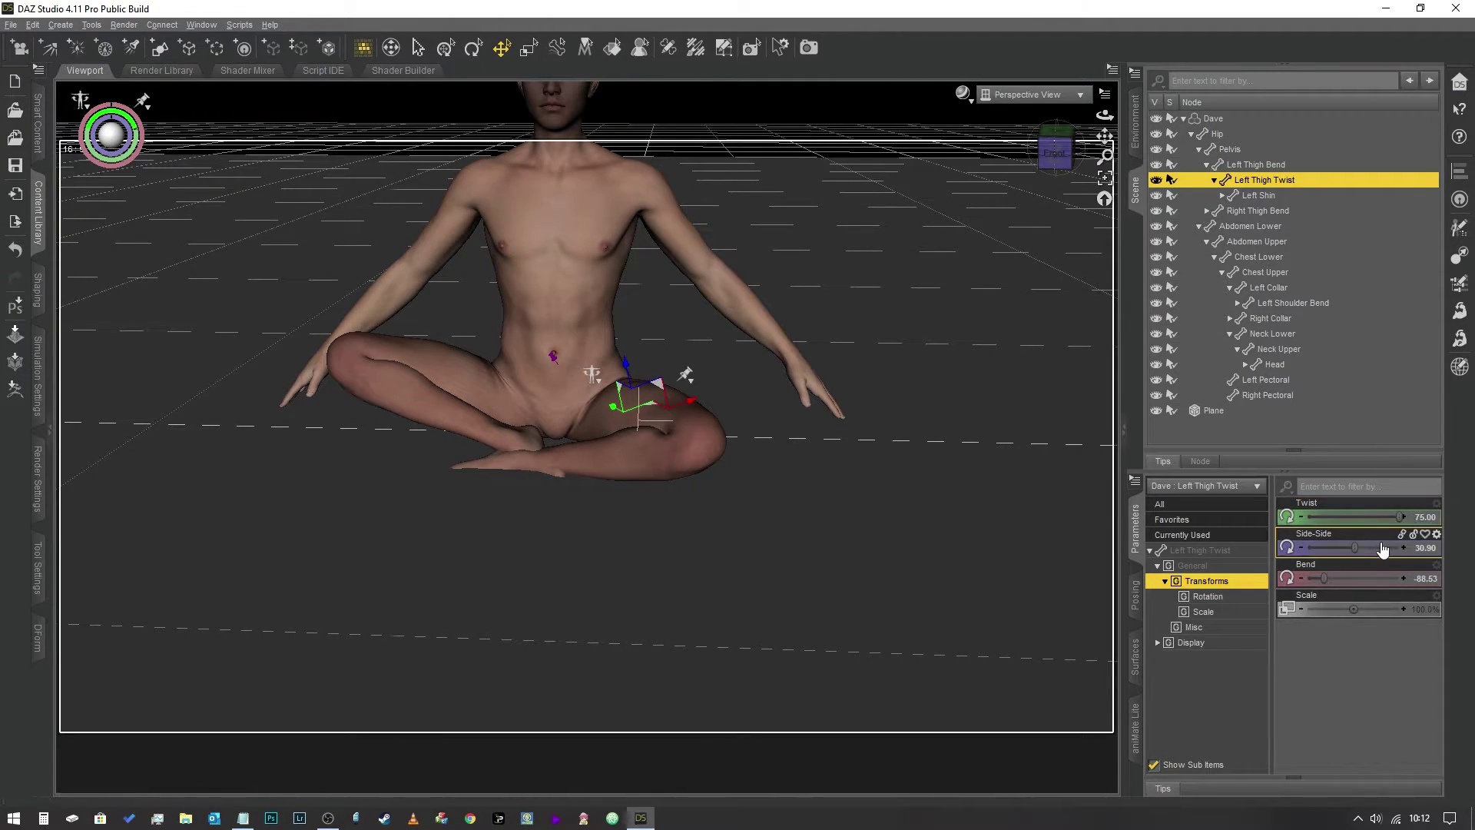
click(1263, 165)
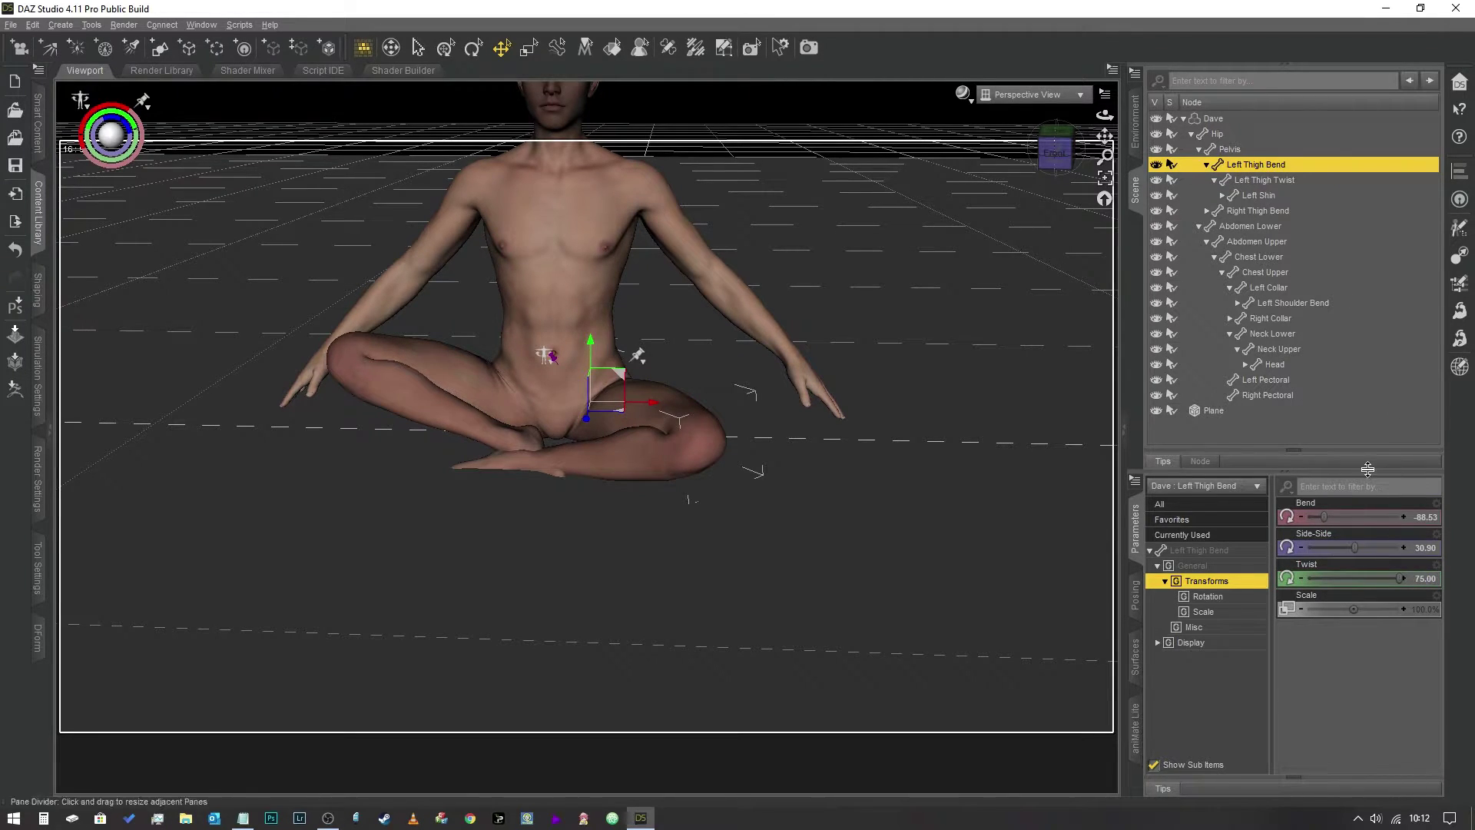
click(1276, 181)
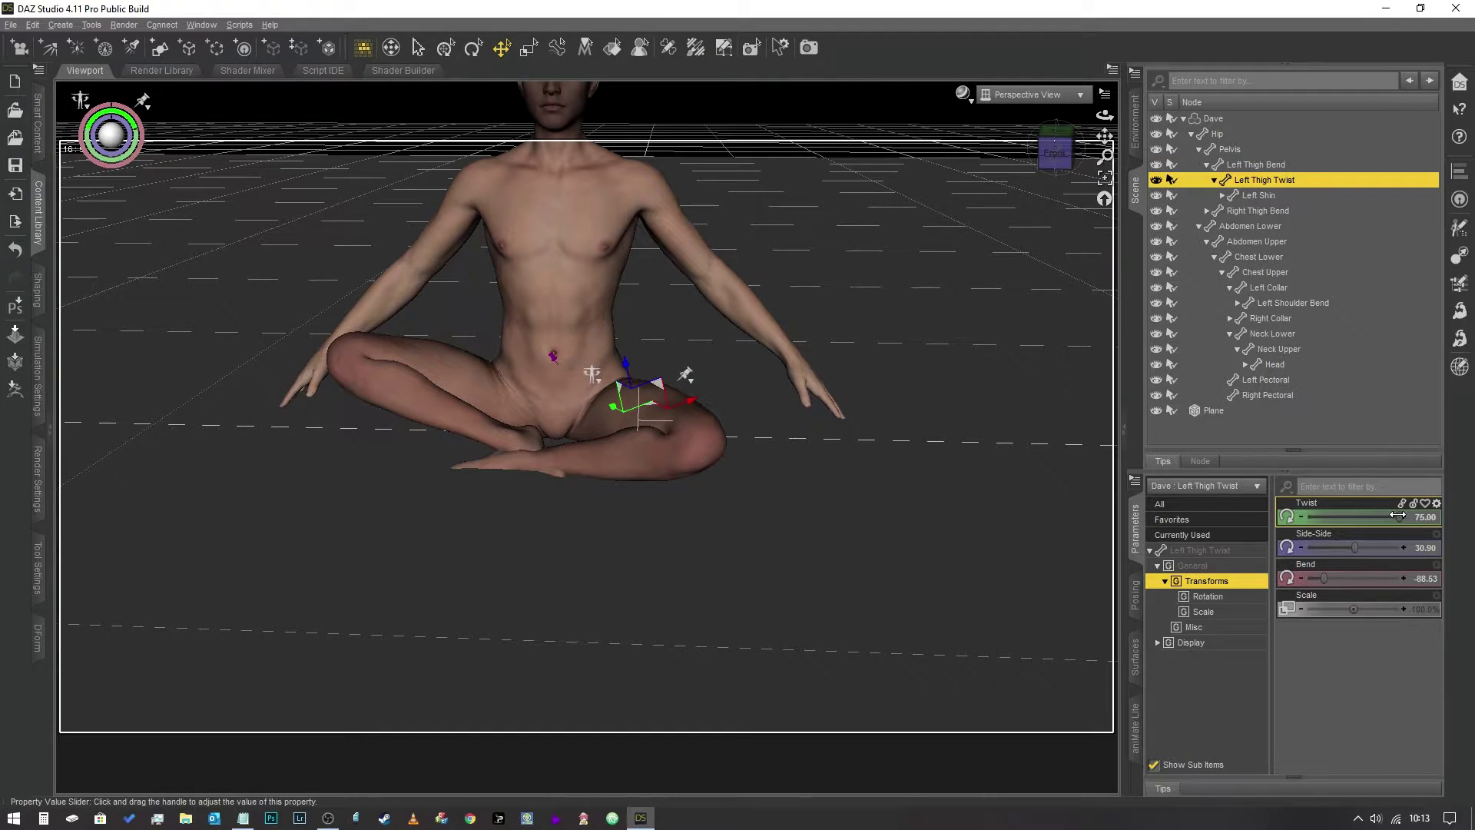
drag(1354, 547, 1319, 579)
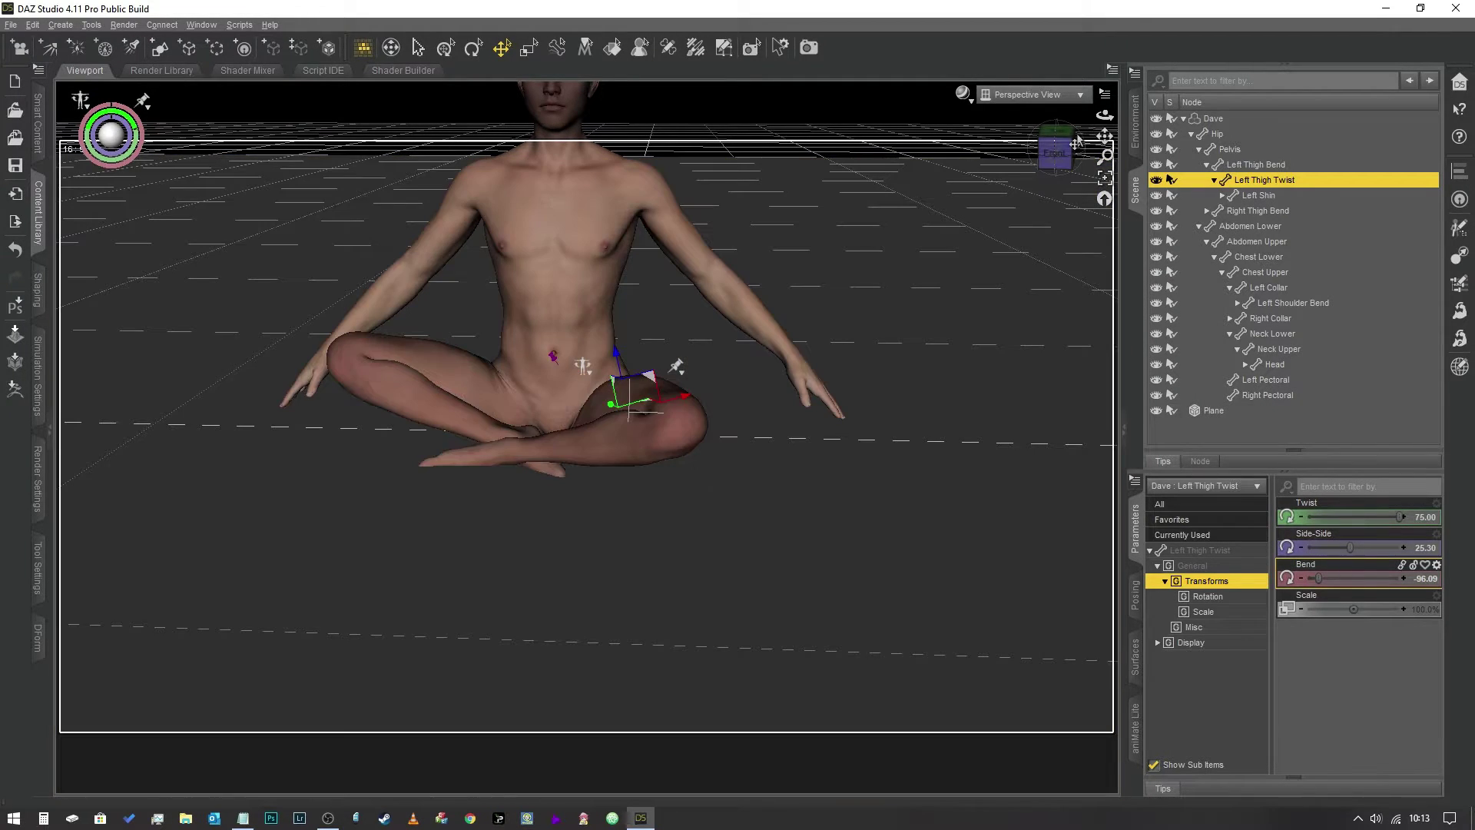
- Pose the Right Thigh Bend bone with Bend -98.61, Side-Side -39.29 and Twist -75.00 to lower the right knee
drag(1103, 133, 1125, 265)
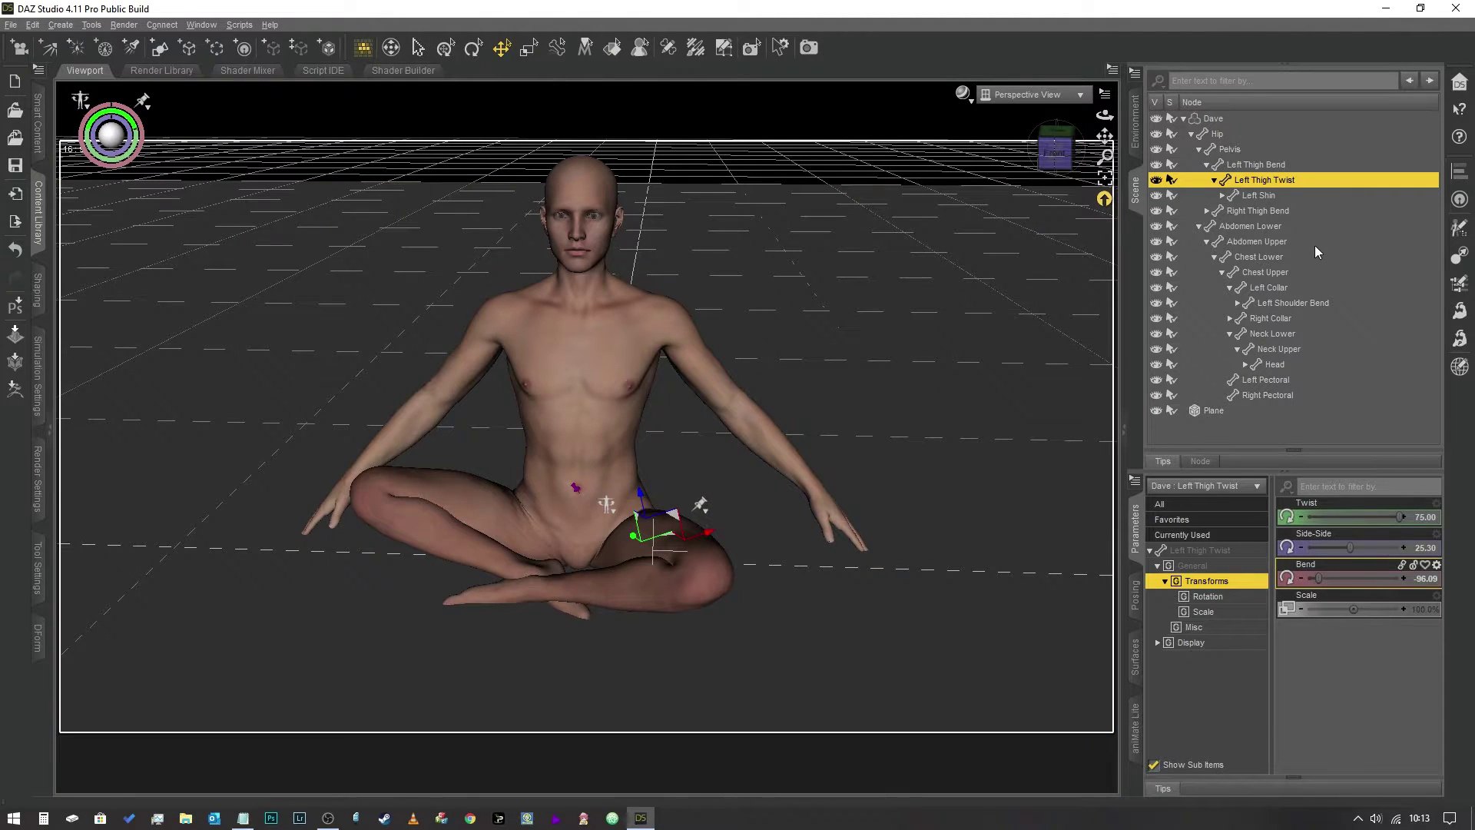
click(1275, 196)
drag(1376, 575, 1345, 547)
click(495, 519)
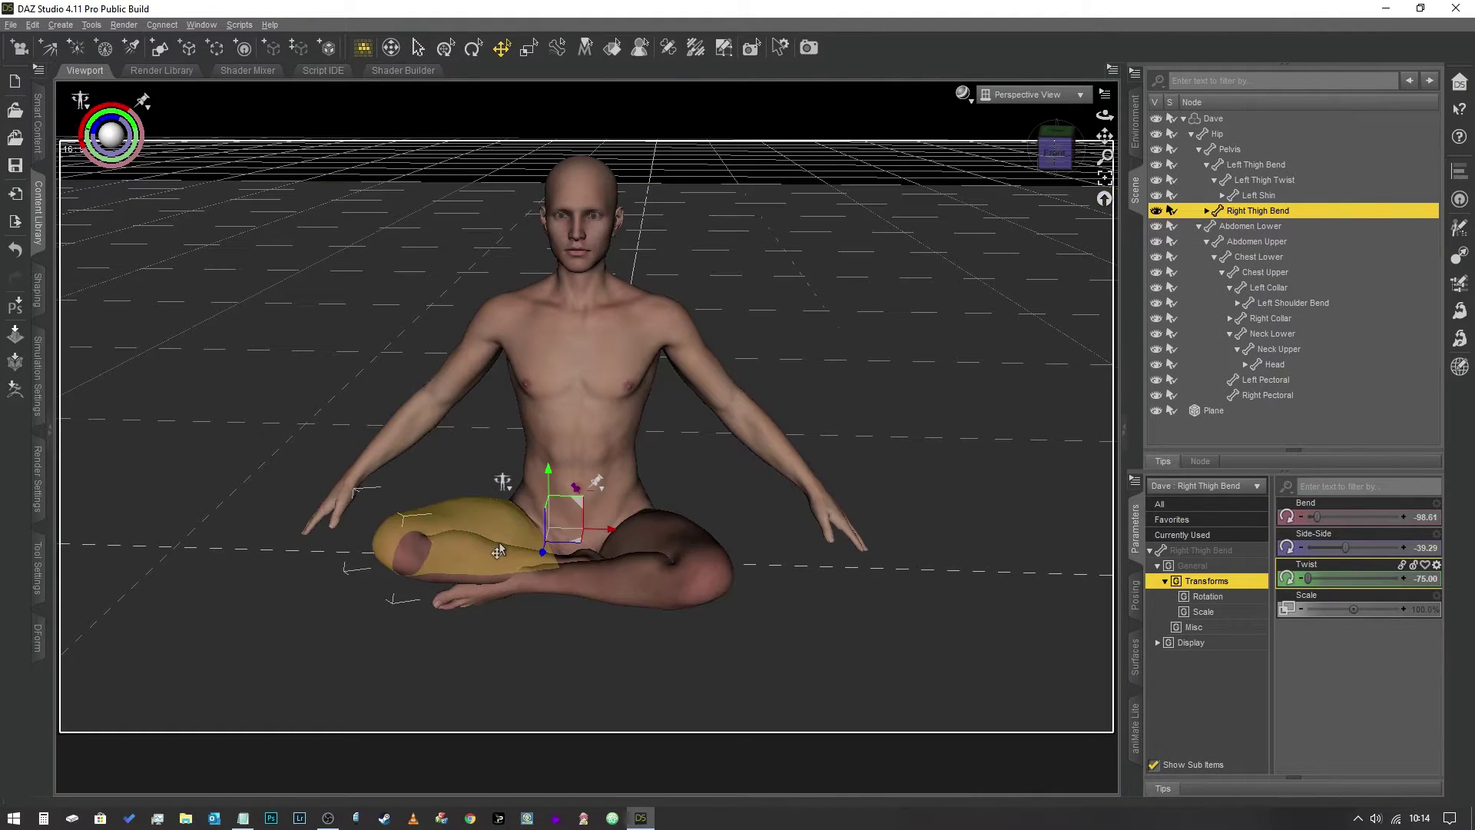
- Set the Right Shin's Bend to 135.47 and the Right Thigh Bend bone's Bend to -93.57 to cross the right leg in front
click(415, 553)
drag(1396, 517, 1389, 517)
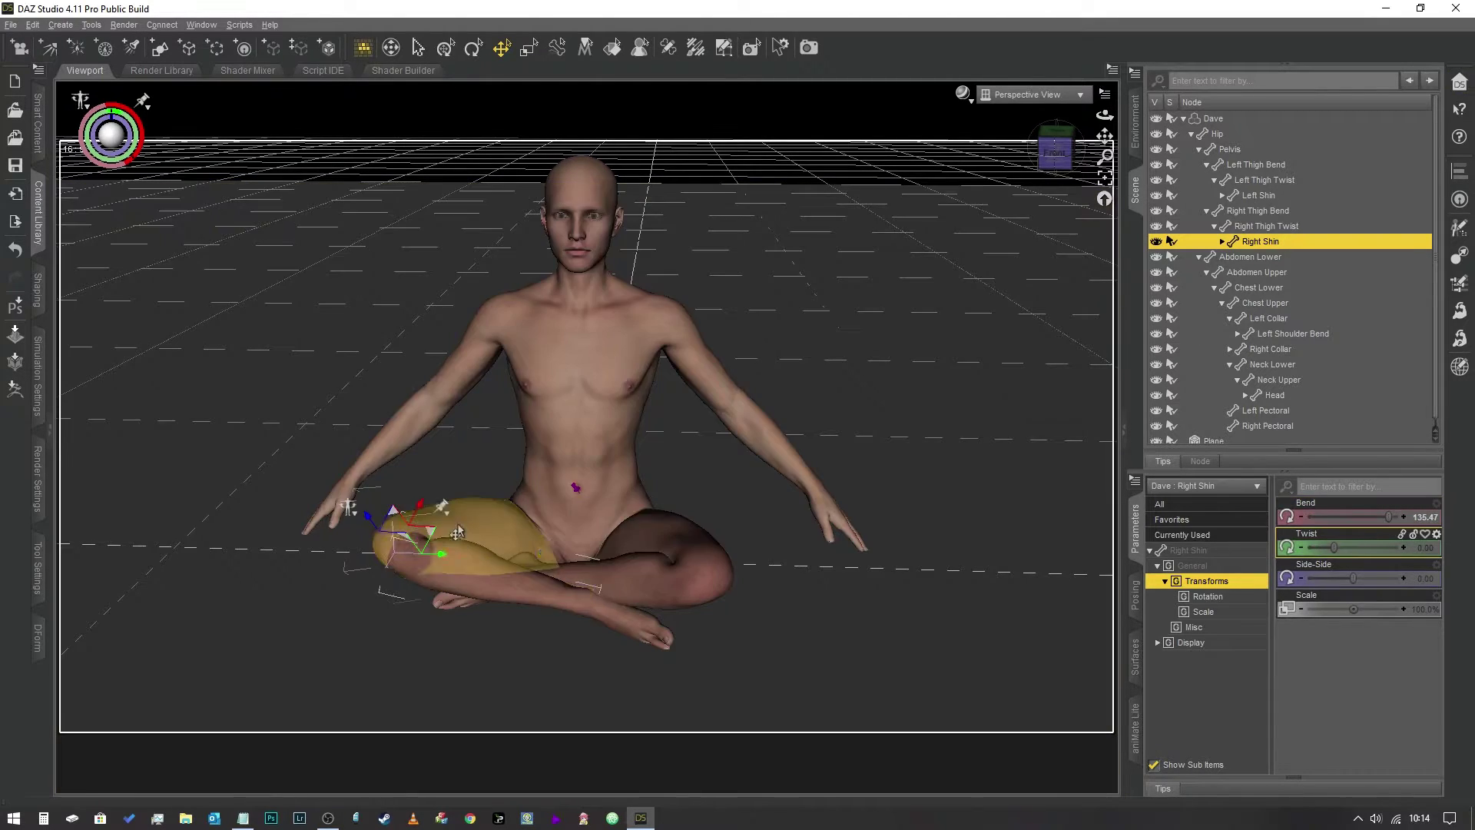
click(492, 565)
drag(1316, 523, 1322, 517)
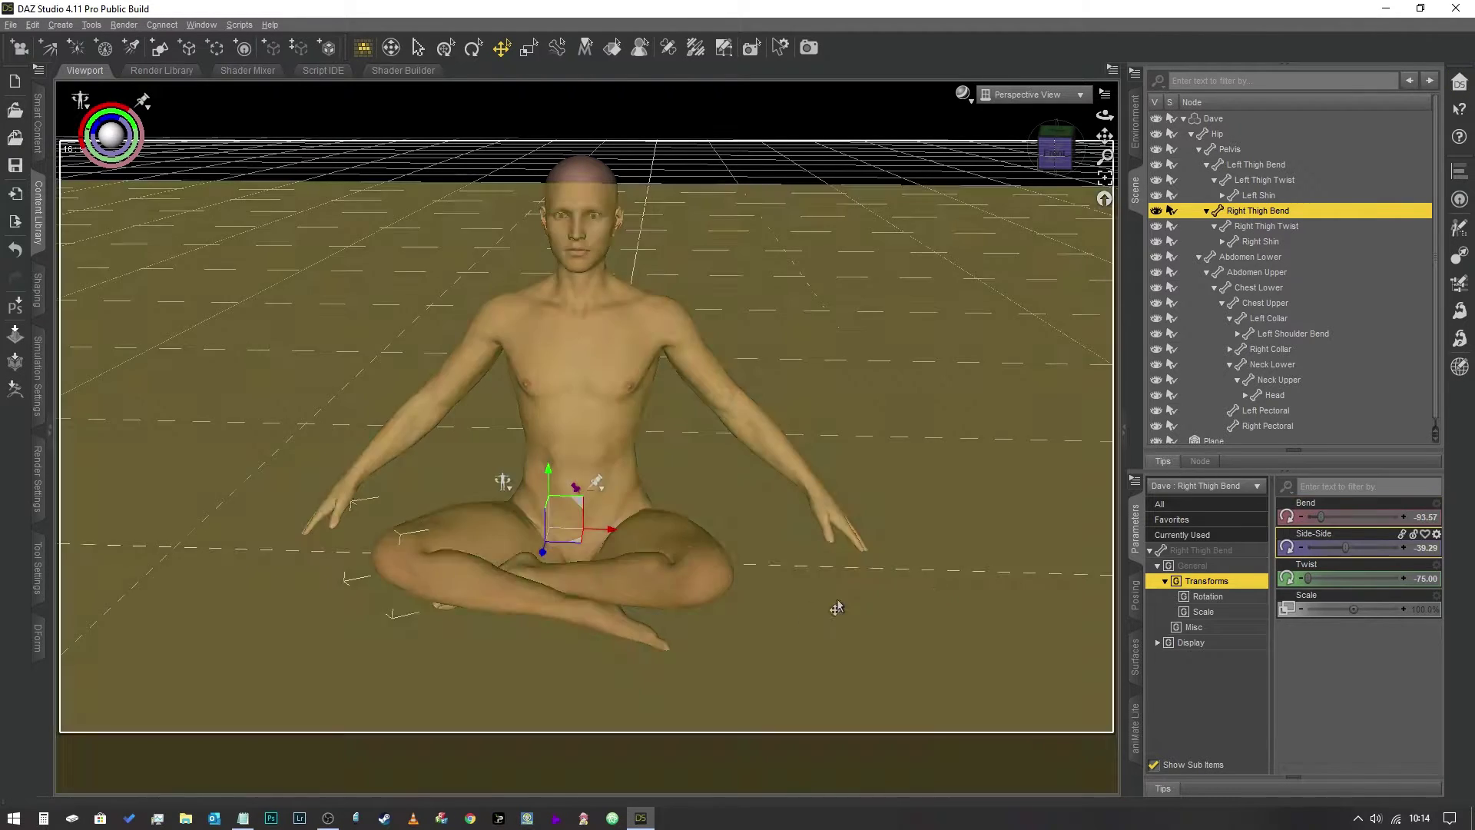
click(676, 549)
drag(1318, 512, 1317, 512)
click(491, 549)
- Set the Abdomen Lower bone's Bend to 10.97 and the Abdomen Upper bone's Bend to -9.16 to shape the seated torso
drag(1045, 151, 1101, 137)
click(575, 520)
drag(1353, 515, 1359, 514)
drag(1054, 151, 1104, 131)
drag(1060, 149, 1046, 146)
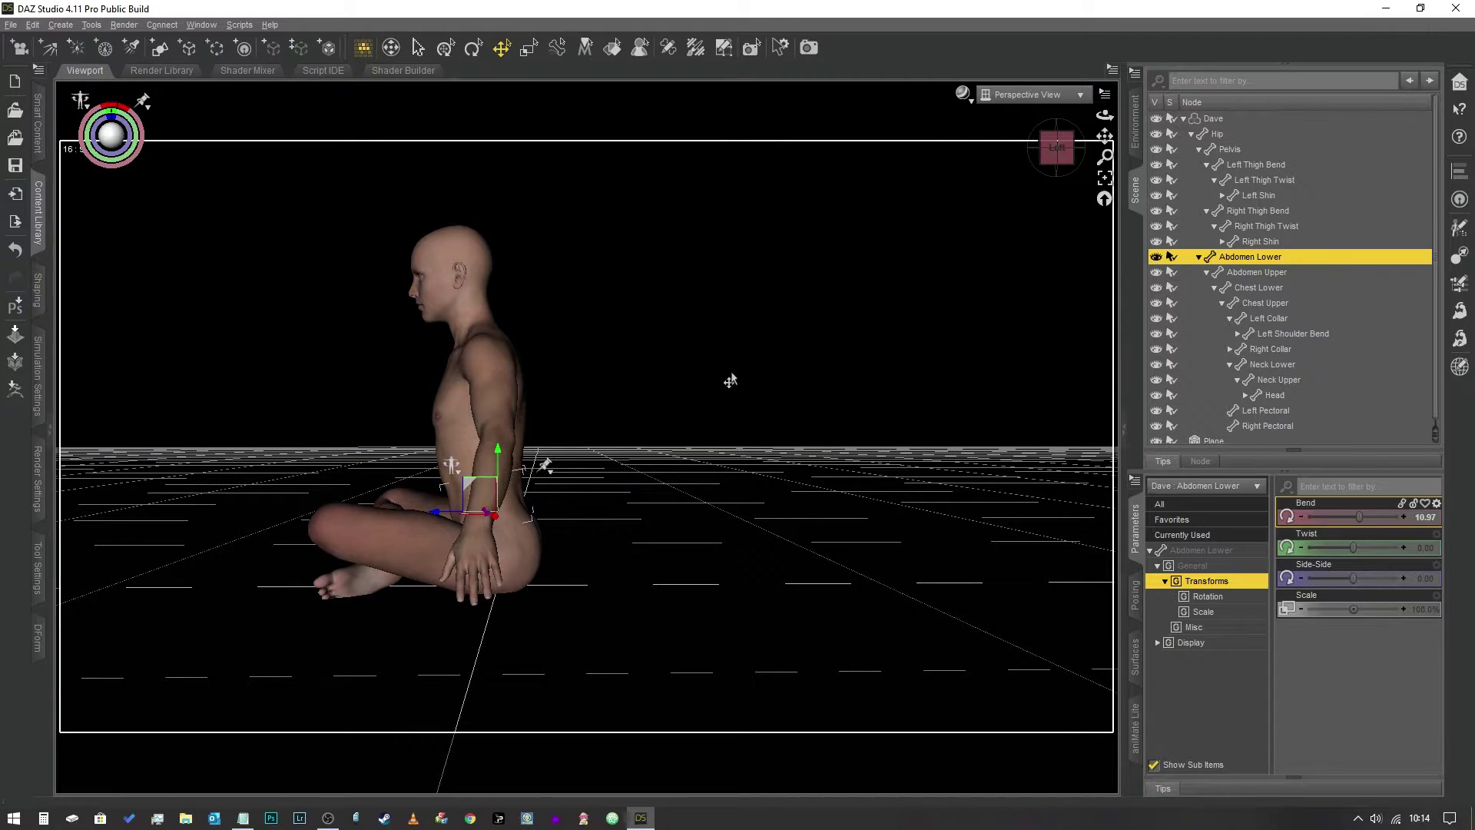
drag(1362, 514, 1330, 519)
click(1267, 272)
drag(1057, 149, 1126, 387)
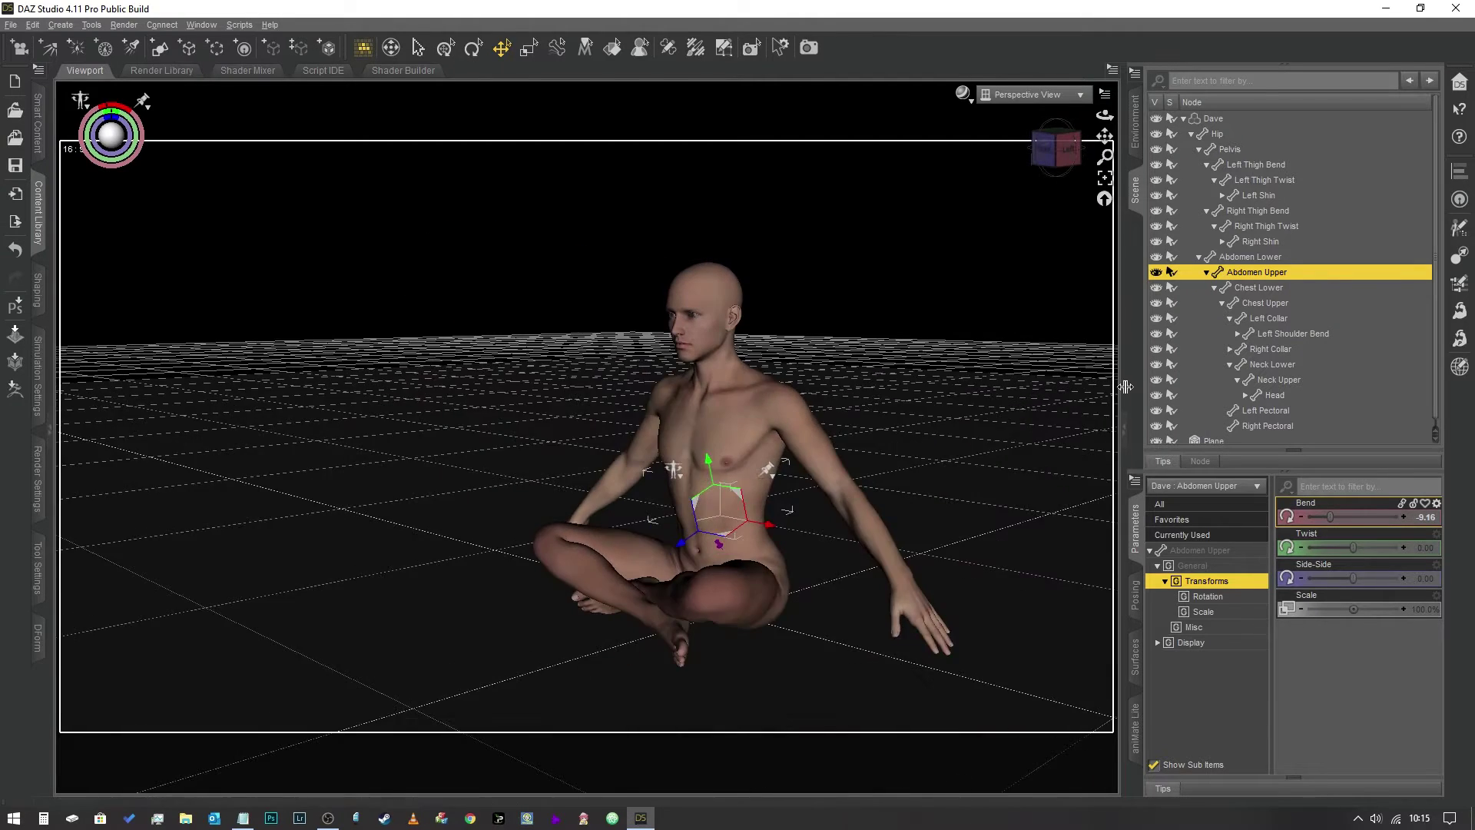
- Set the whole figure's arm pose controls to Arms Front-Back 40.0% and Arms Up-Down -25.5%
click(1213, 118)
click(1196, 642)
drag(1349, 640, 1341, 635)
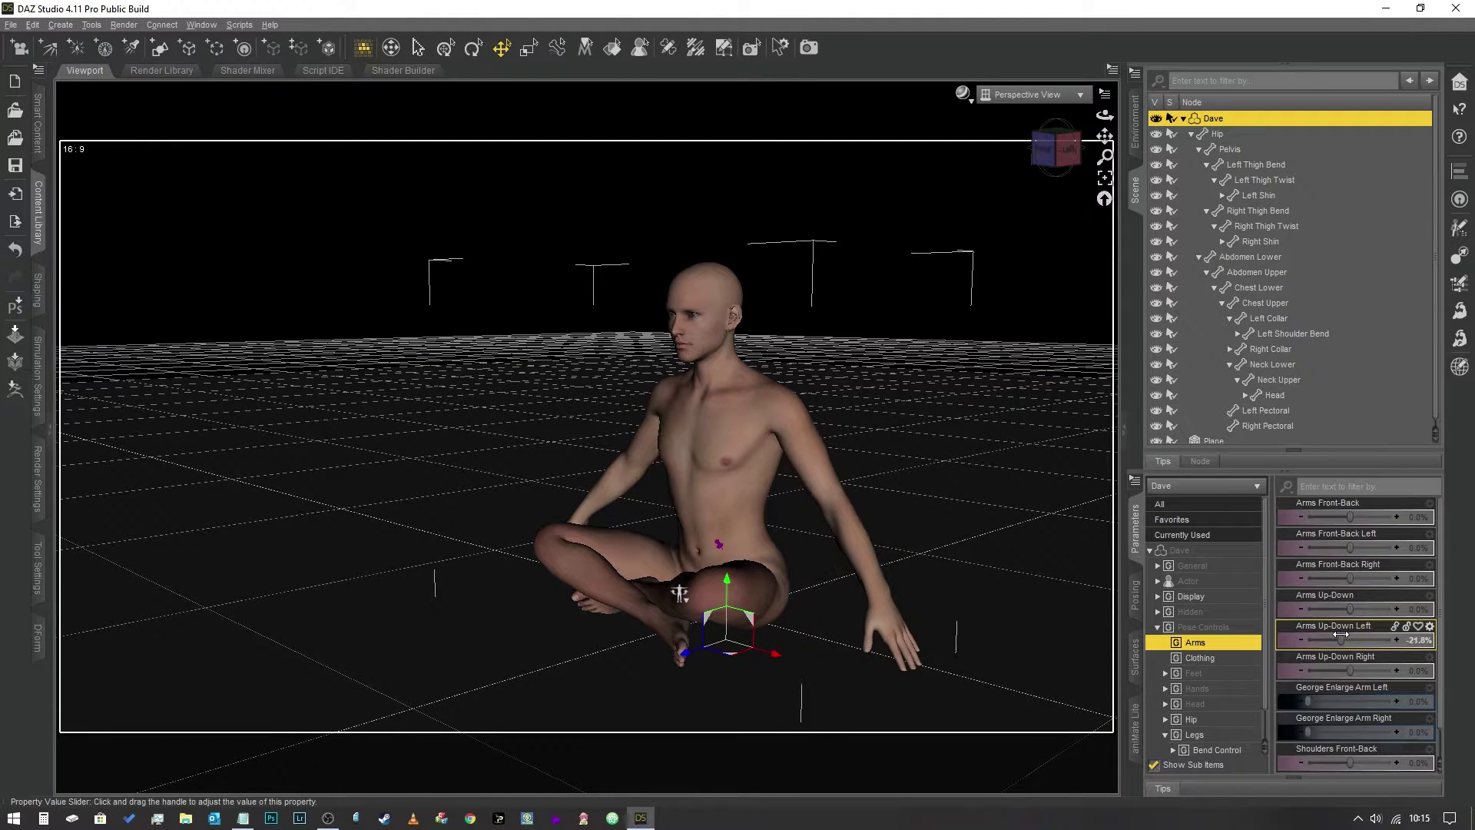
alt+click(1354, 639)
drag(1349, 516, 1367, 516)
drag(1350, 609, 1339, 605)
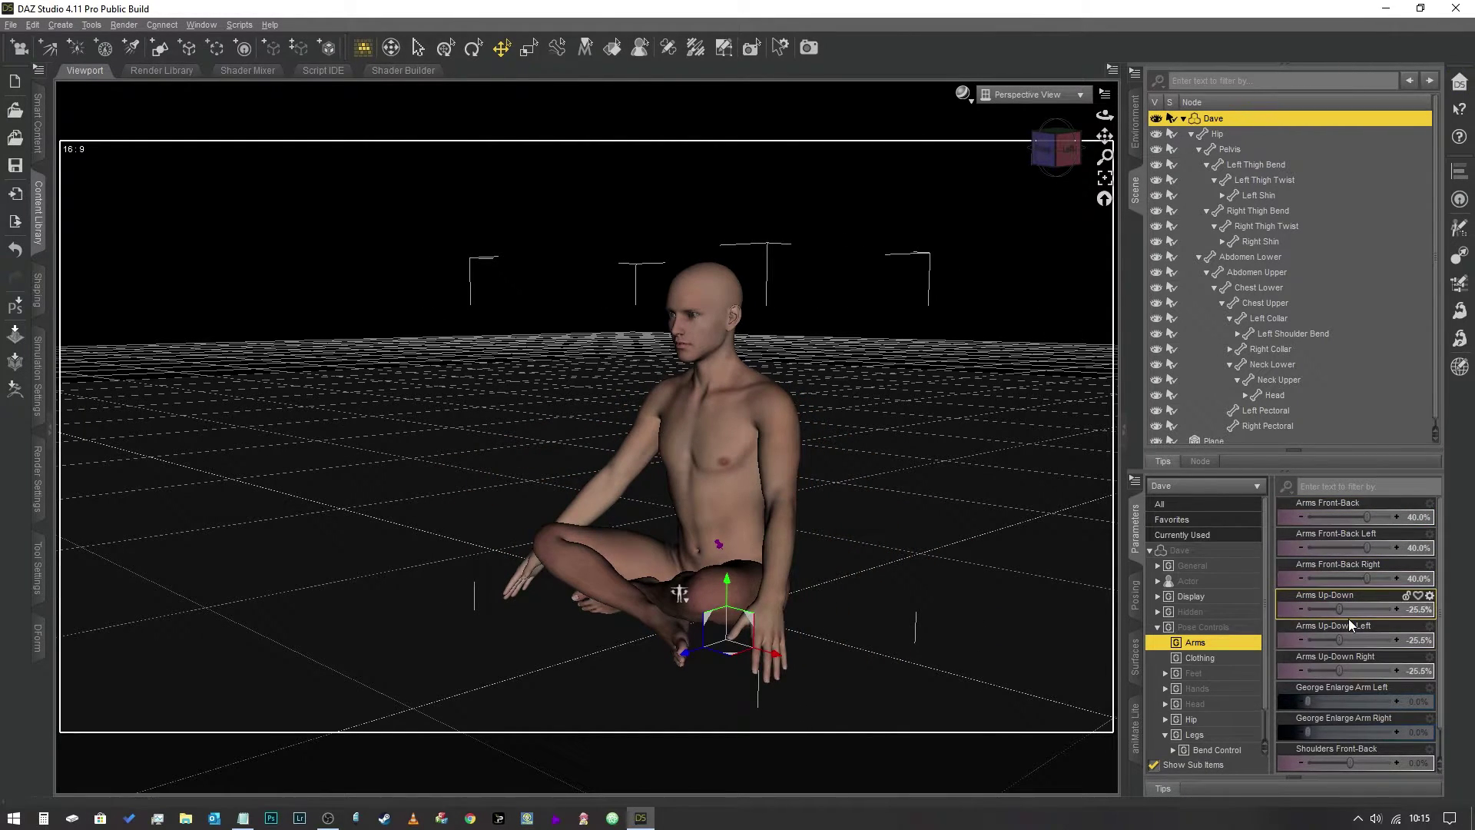
scroll(1349, 658, down, 1)
scroll(1349, 657, up, 1)
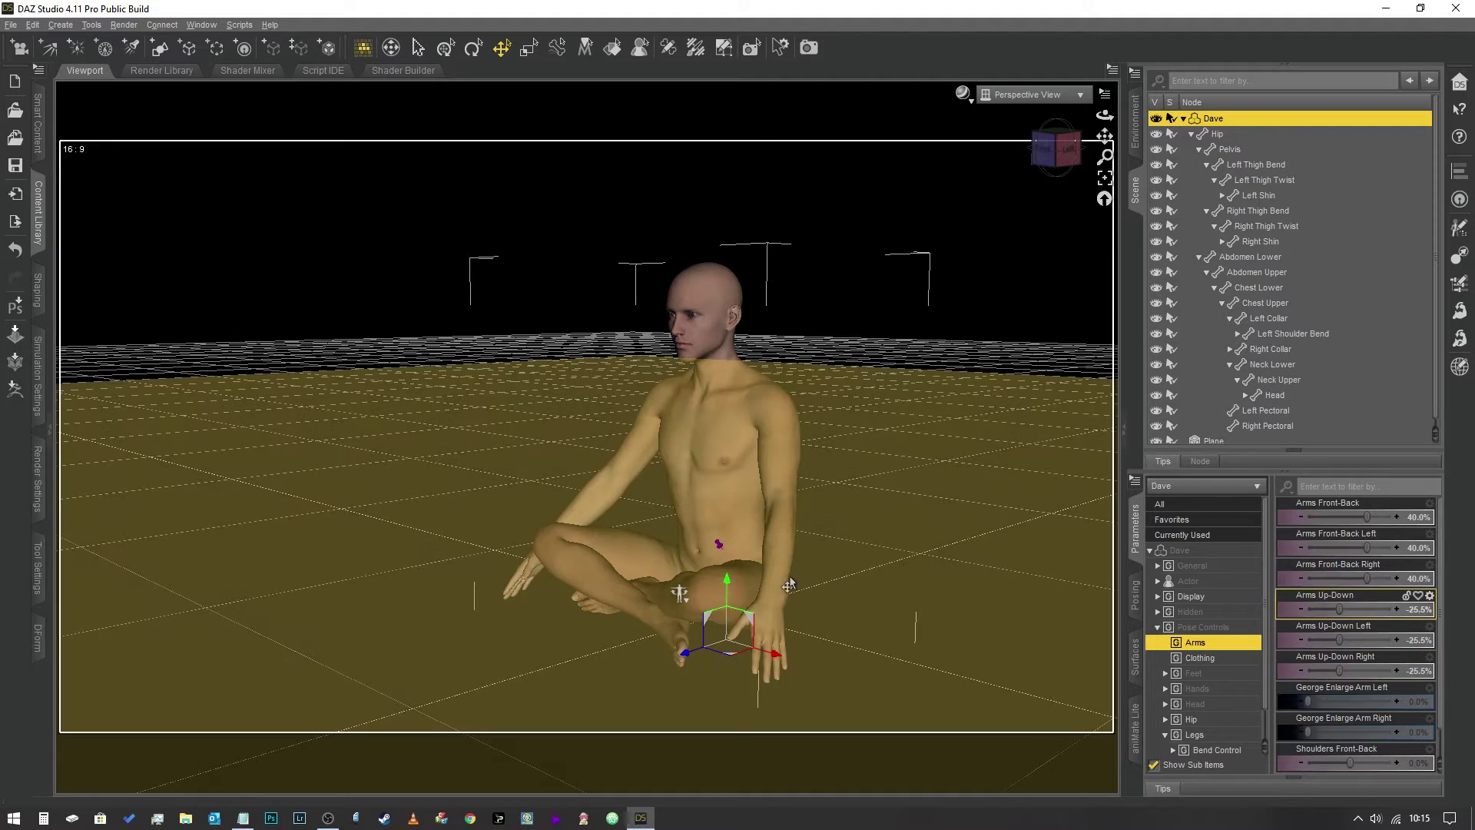
- Set the Left Forearm Bend bone's Bend to -50.34 and its Twist to -90.00 to bring the left hand toward the lap
click(781, 517)
drag(1383, 519, 1353, 517)
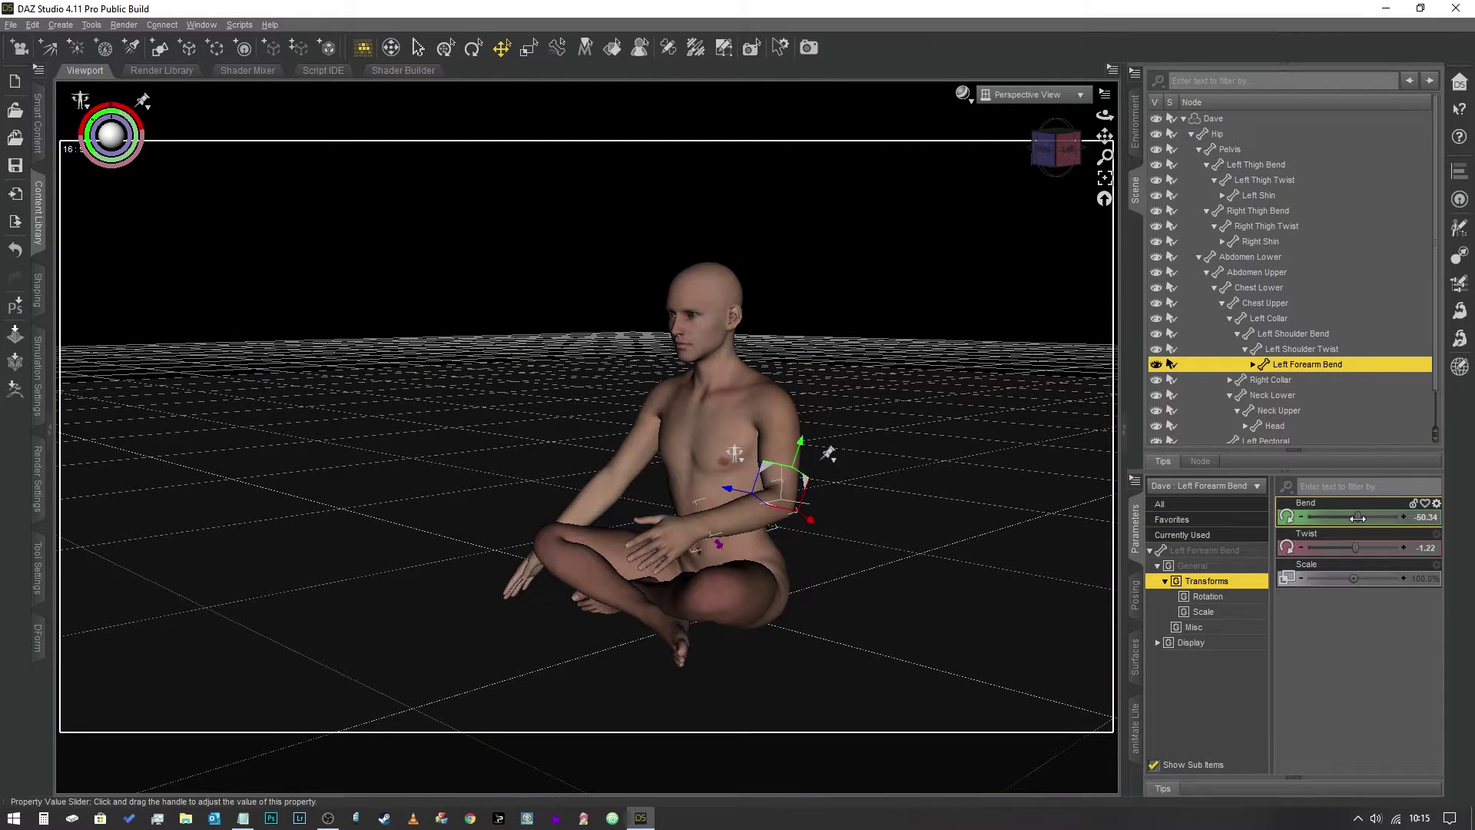
click(769, 459)
drag(769, 459, 791, 521)
click(791, 521)
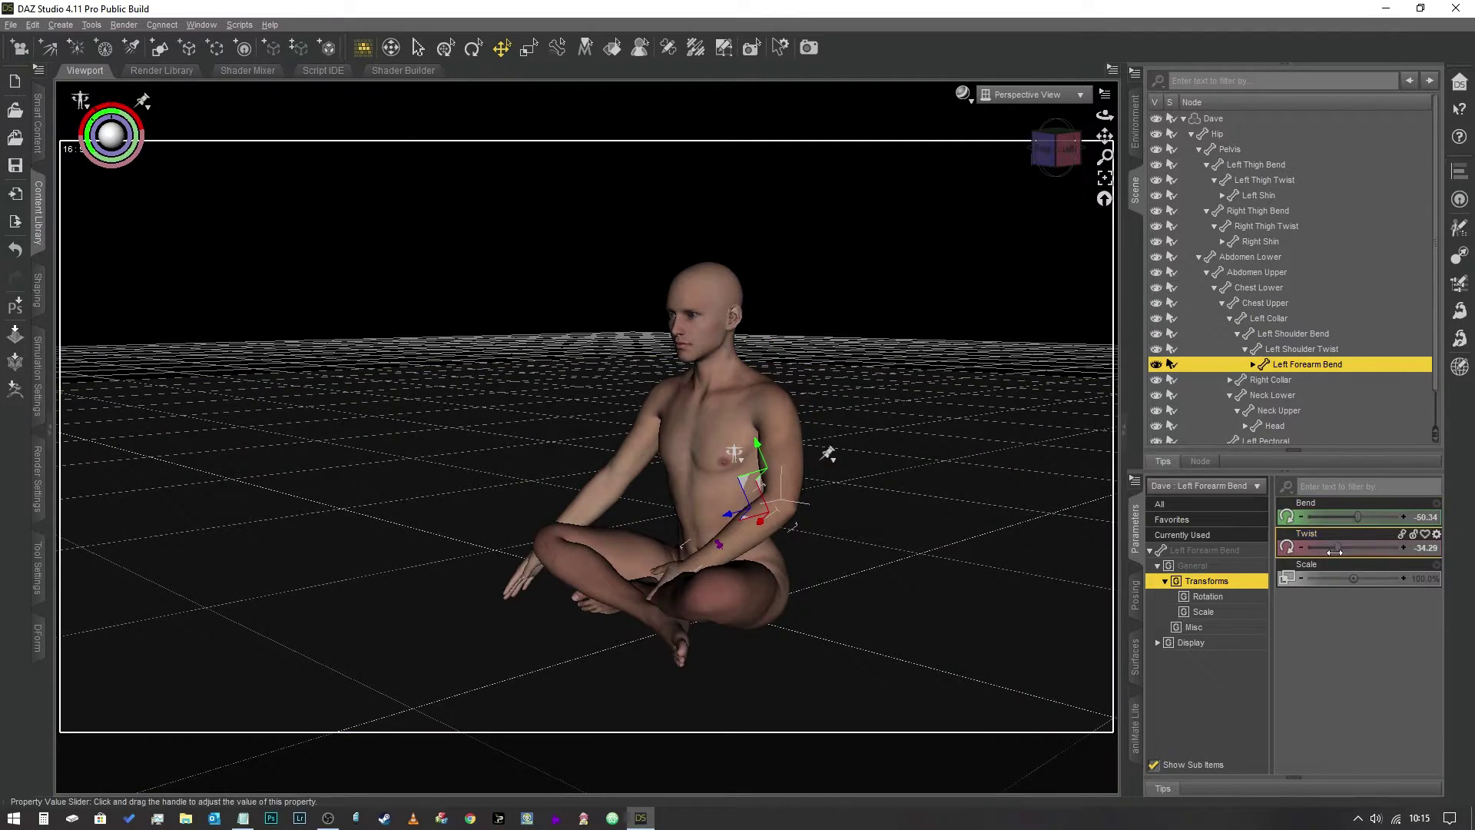
drag(1339, 551, 1306, 550)
drag(1060, 168, 1097, 146)
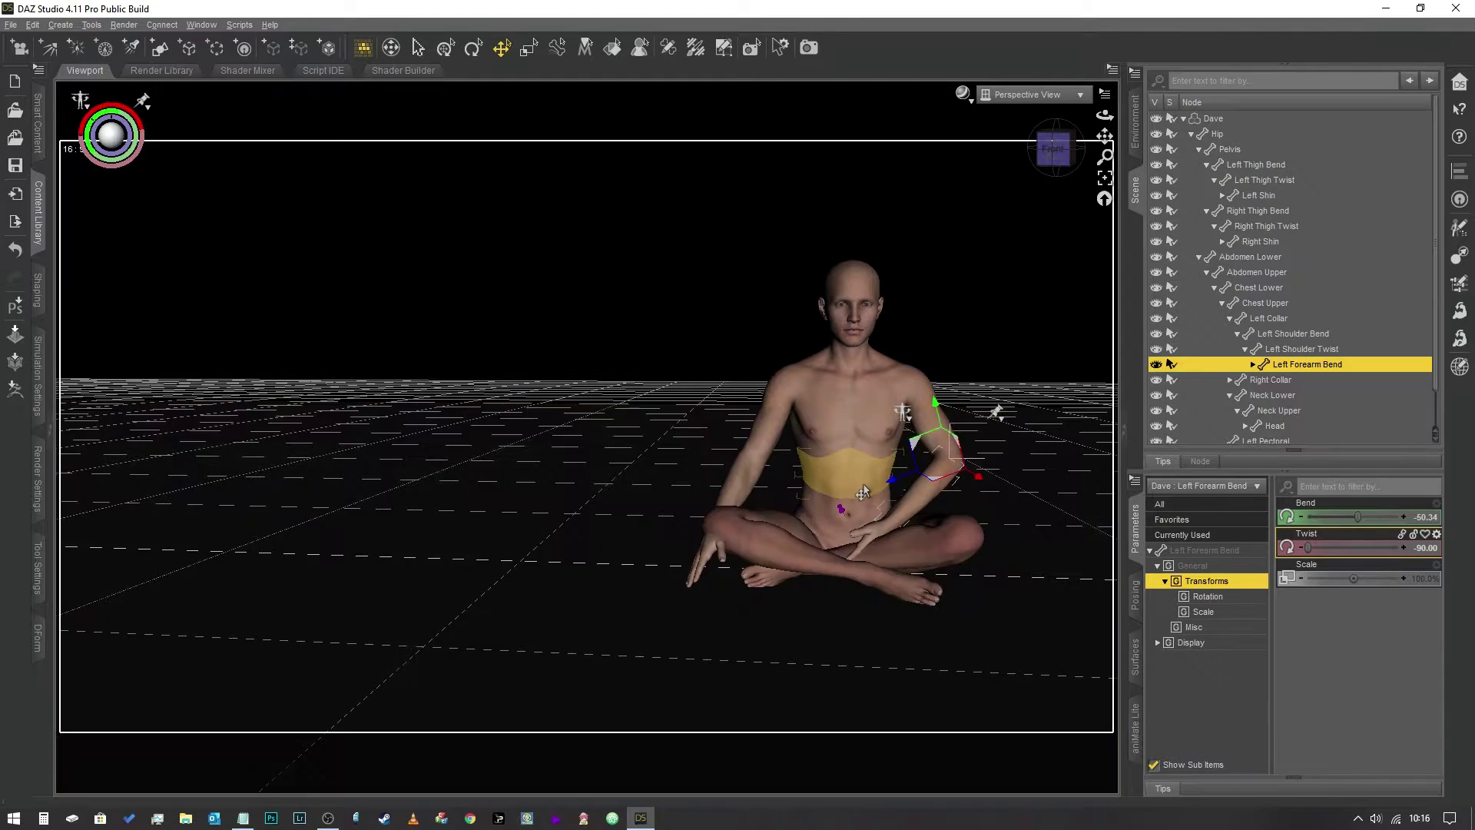
- Pose the Right Shoulder Bend bone with Front-Back -18.57, Bend 13.78 and Twist 32.94, and set the right forearm's Bend to 82.90
click(765, 436)
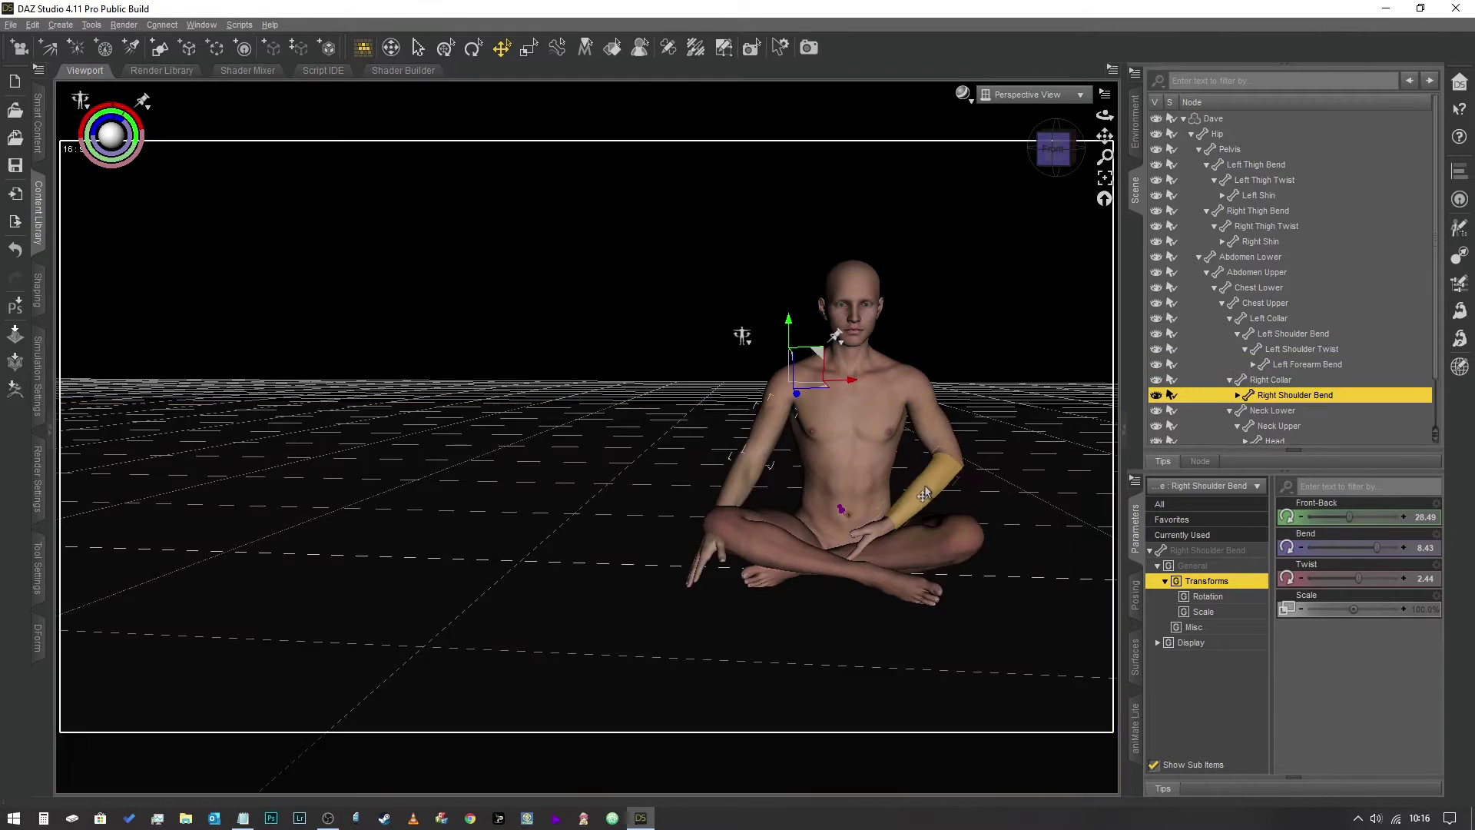
drag(1386, 555, 1386, 575)
click(726, 473)
drag(1319, 514, 1322, 512)
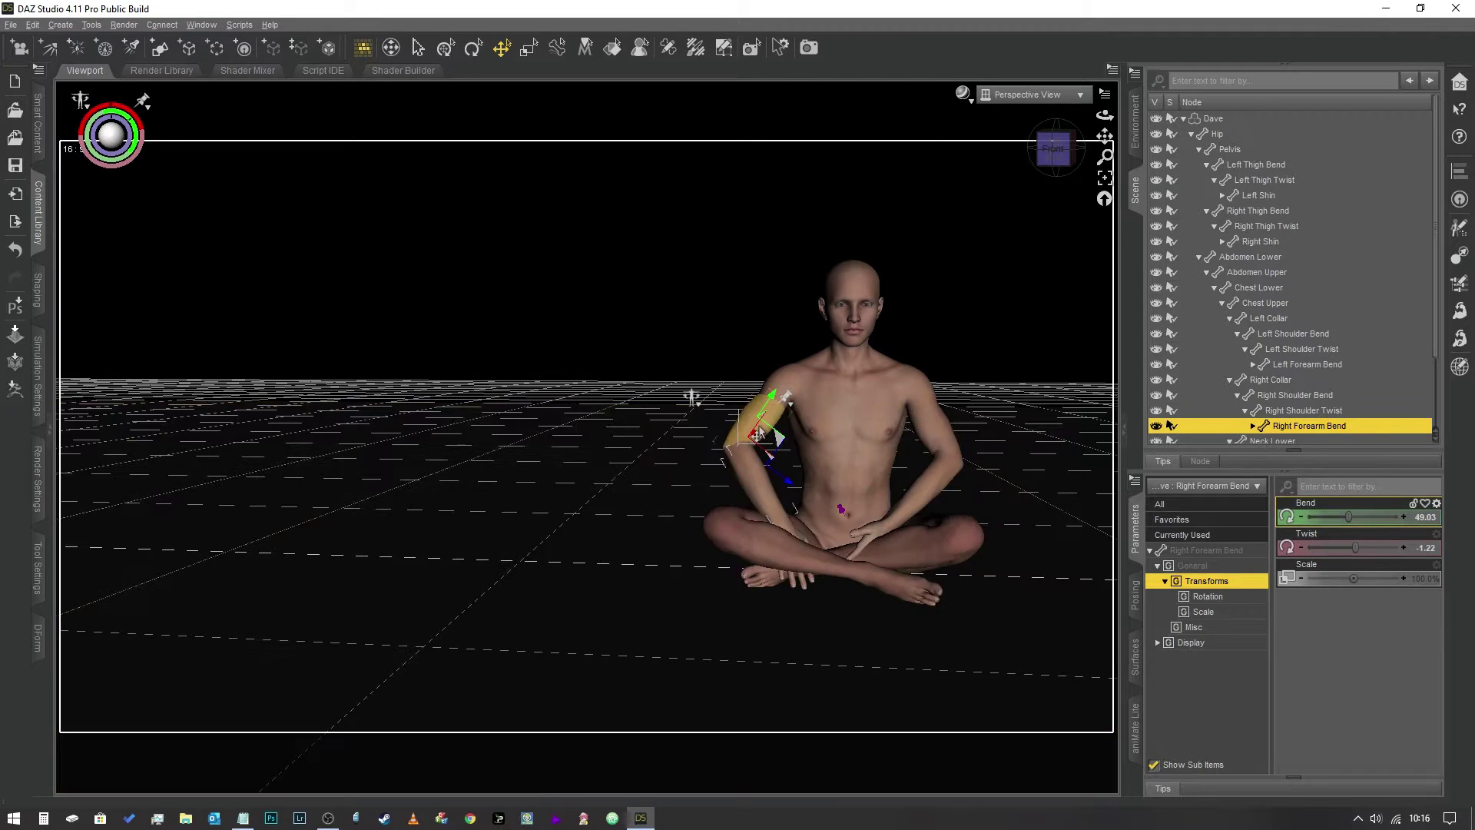
click(759, 415)
drag(1363, 546, 1372, 580)
click(1309, 425)
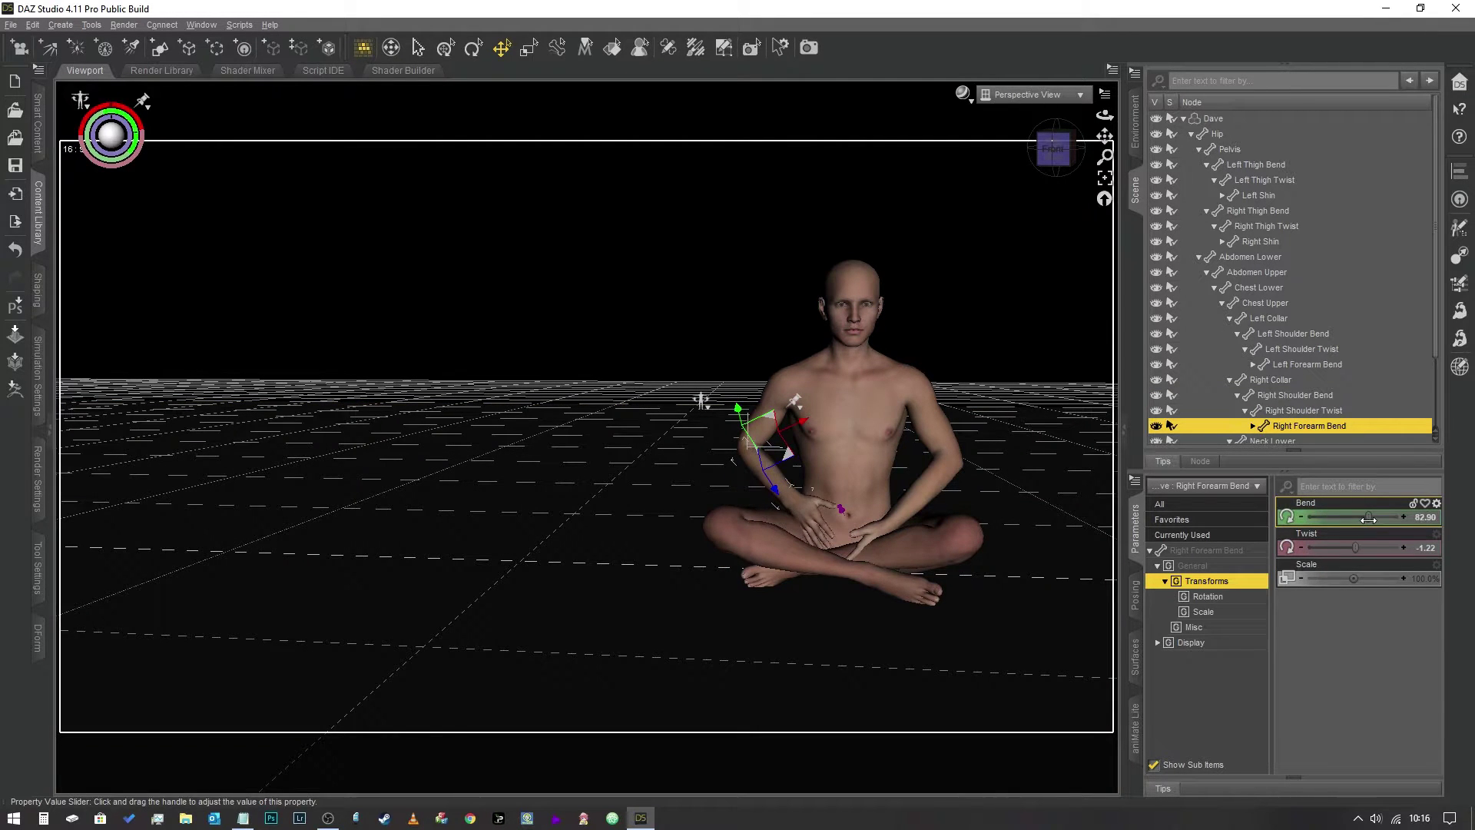
click(756, 435)
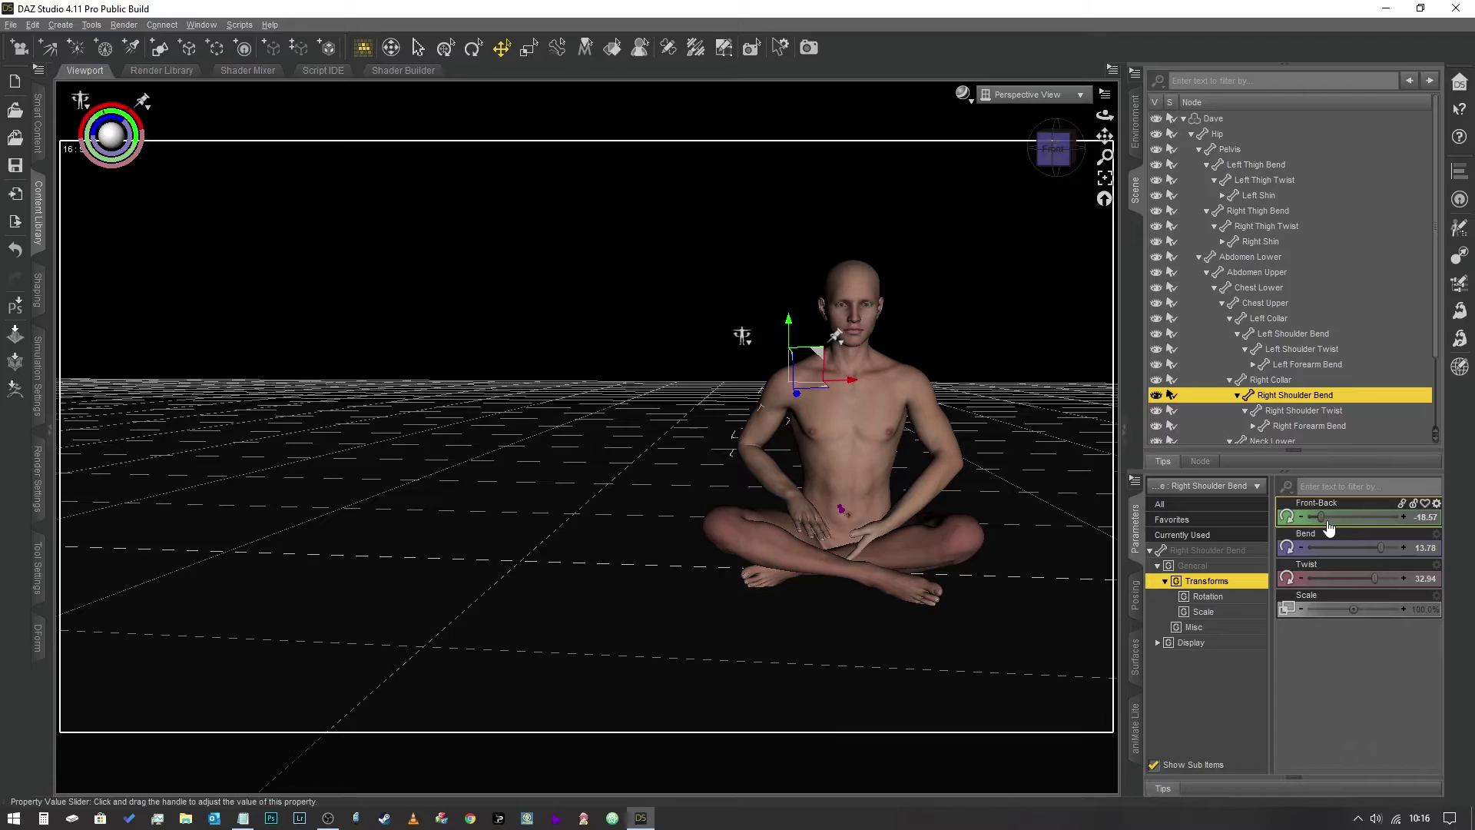
- Reduce the right shoulder's Bend slightly and set the Right Forearm Bend bone's Bend to 77.69 and Twist to 74.29
drag(1382, 546, 1372, 546)
mouse_move(1066, 150)
mouse_down()
mouse_move(1022, 163)
mouse_move(1067, 157)
mouse_up()
drag(1372, 546, 1365, 517)
click(776, 486)
drag(1057, 151, 1057, 144)
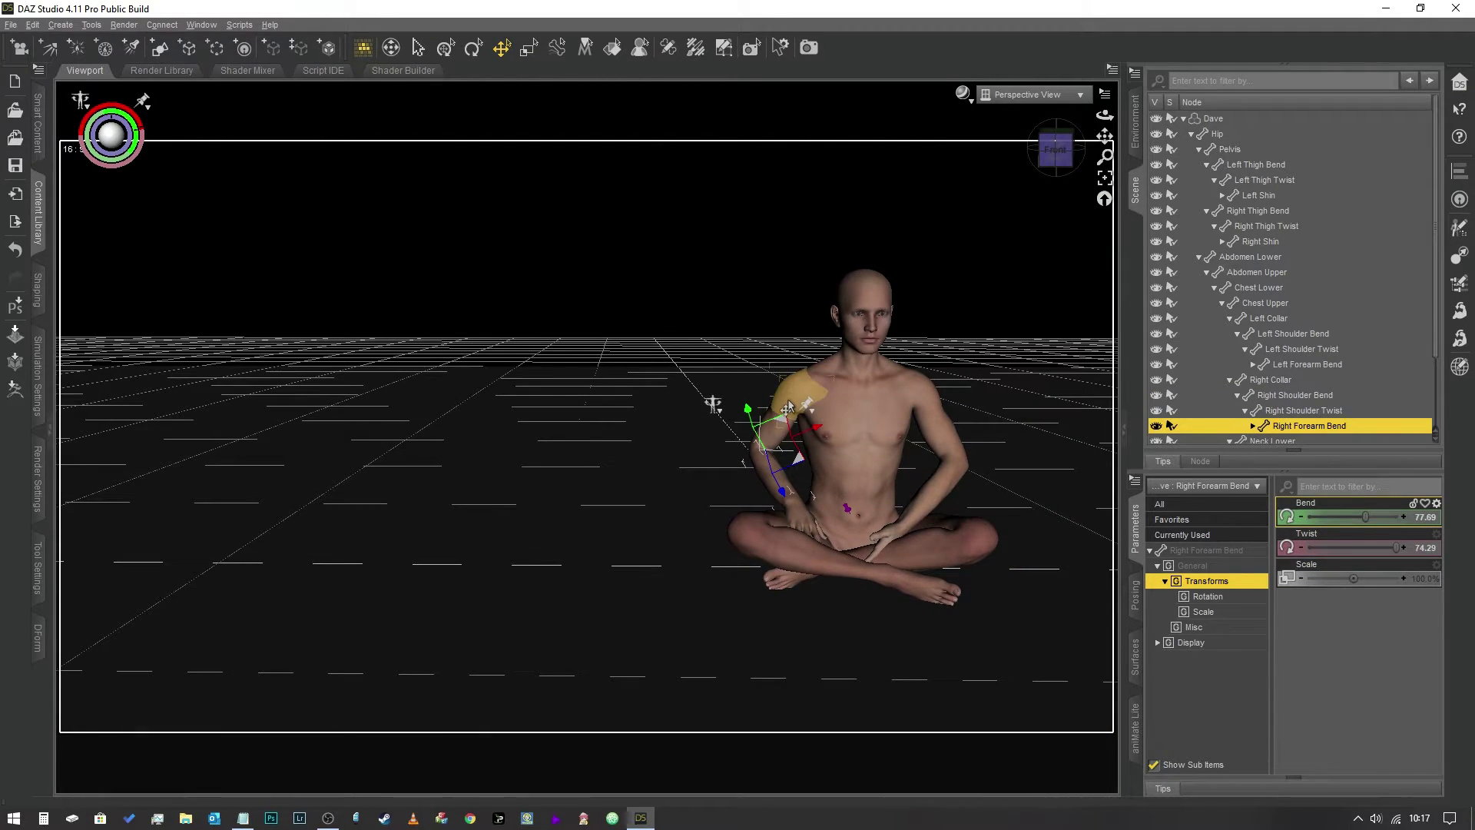
- Pin both the translation and rotation of the Right Collar bone
click(787, 407)
right_click(887, 343)
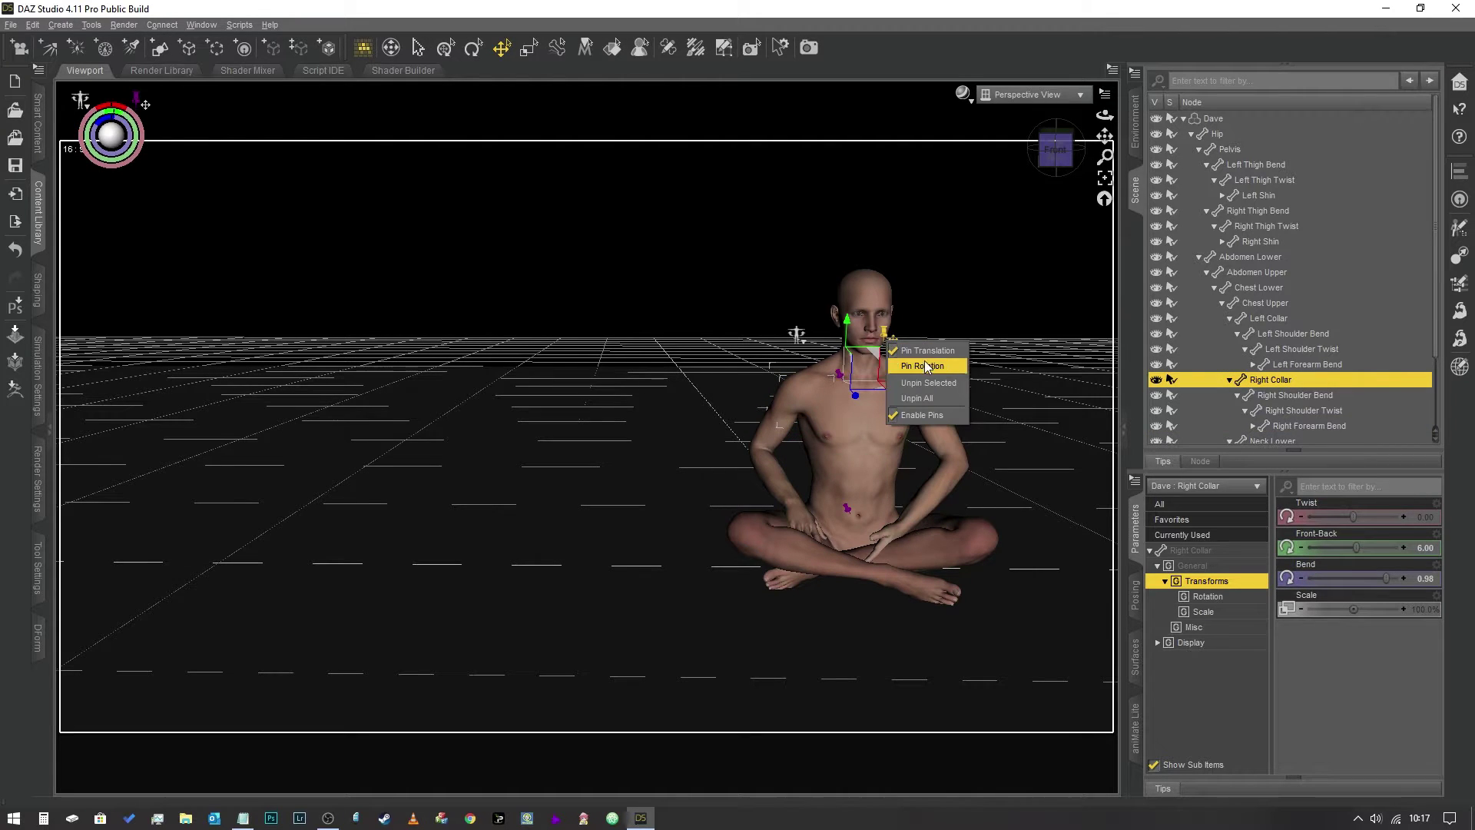
click(926, 365)
- Pull the right hand onto the right knee and set the Right Hand bone's Twist to 10.00
scroll(998, 327, up, 4)
middle_drag(987, 370, 761, 370)
drag(1056, 148, 1071, 154)
drag(1104, 156, 1115, 111)
drag(1105, 156, 1072, 161)
click(491, 522)
drag(1357, 519, 1402, 499)
drag(490, 524, 54, 426)
drag(1105, 157, 1048, 142)
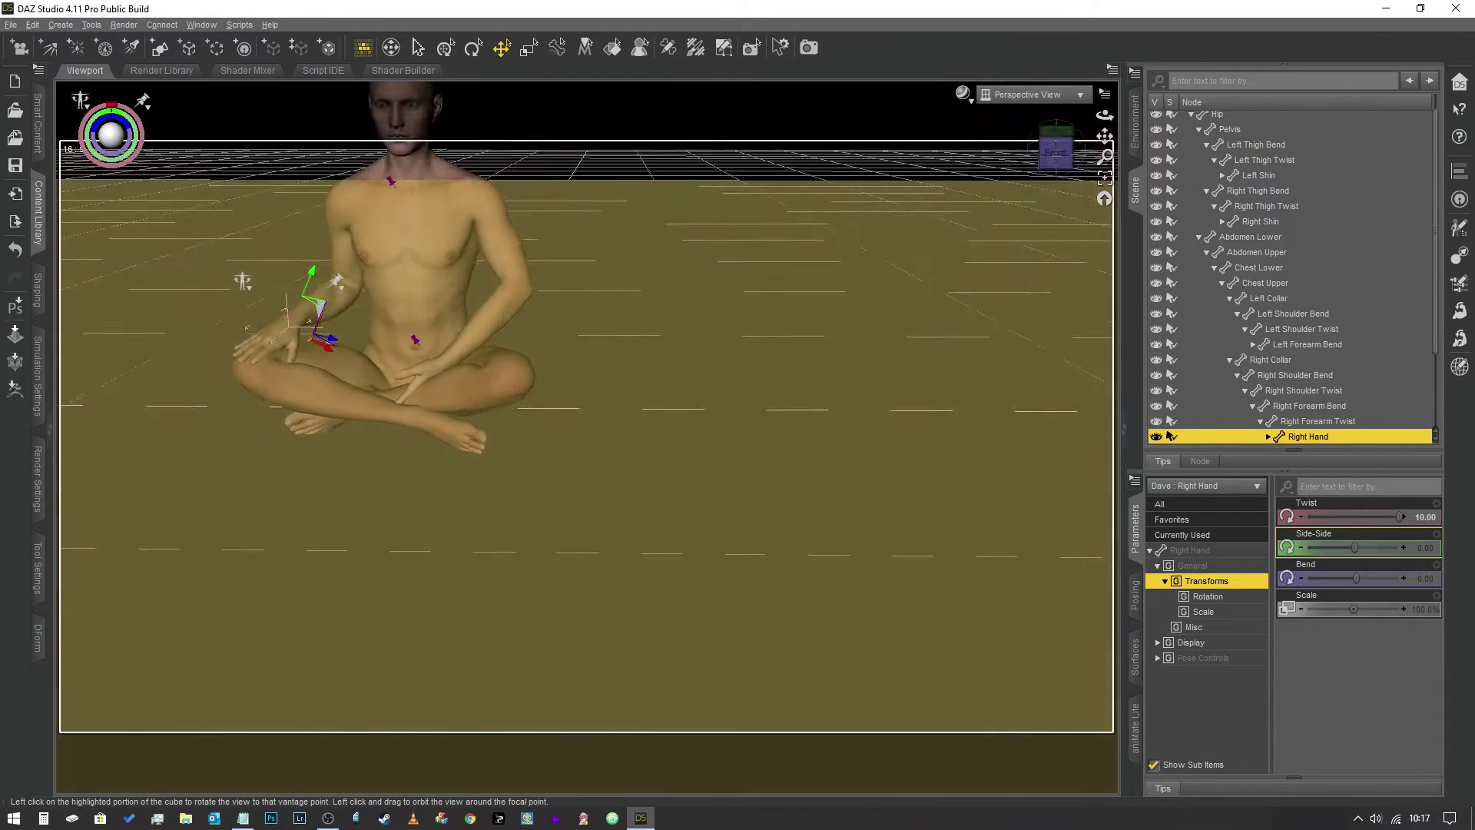
- Set the Left Hand's Bend to -36.97 and its pose controls to Fingers Grasp 14.5%, Fingers In-Out 100%, Hand Grasp 78.0% and Hand Spread -100%
click(501, 408)
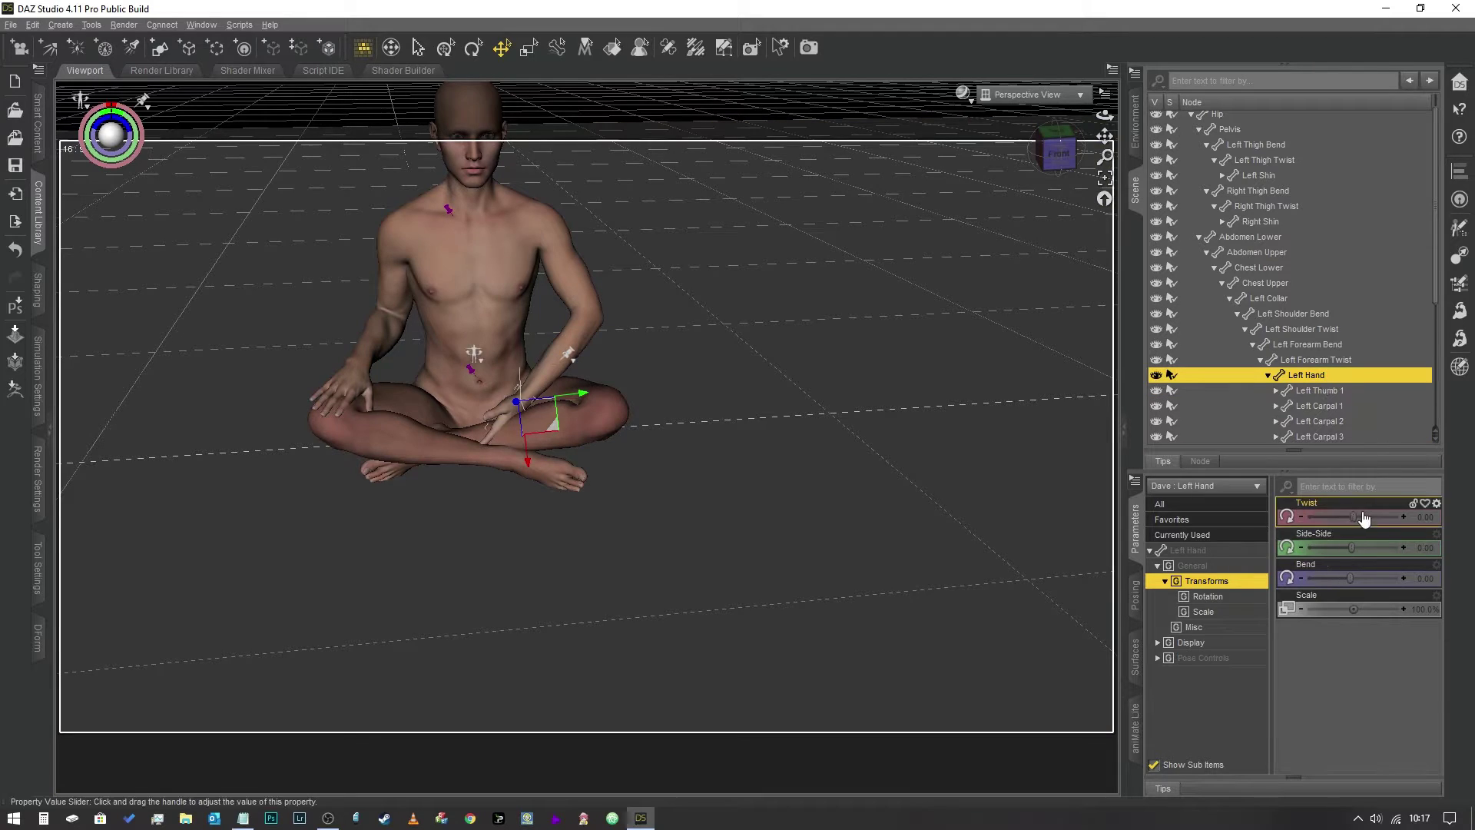
drag(1350, 577, 1305, 579)
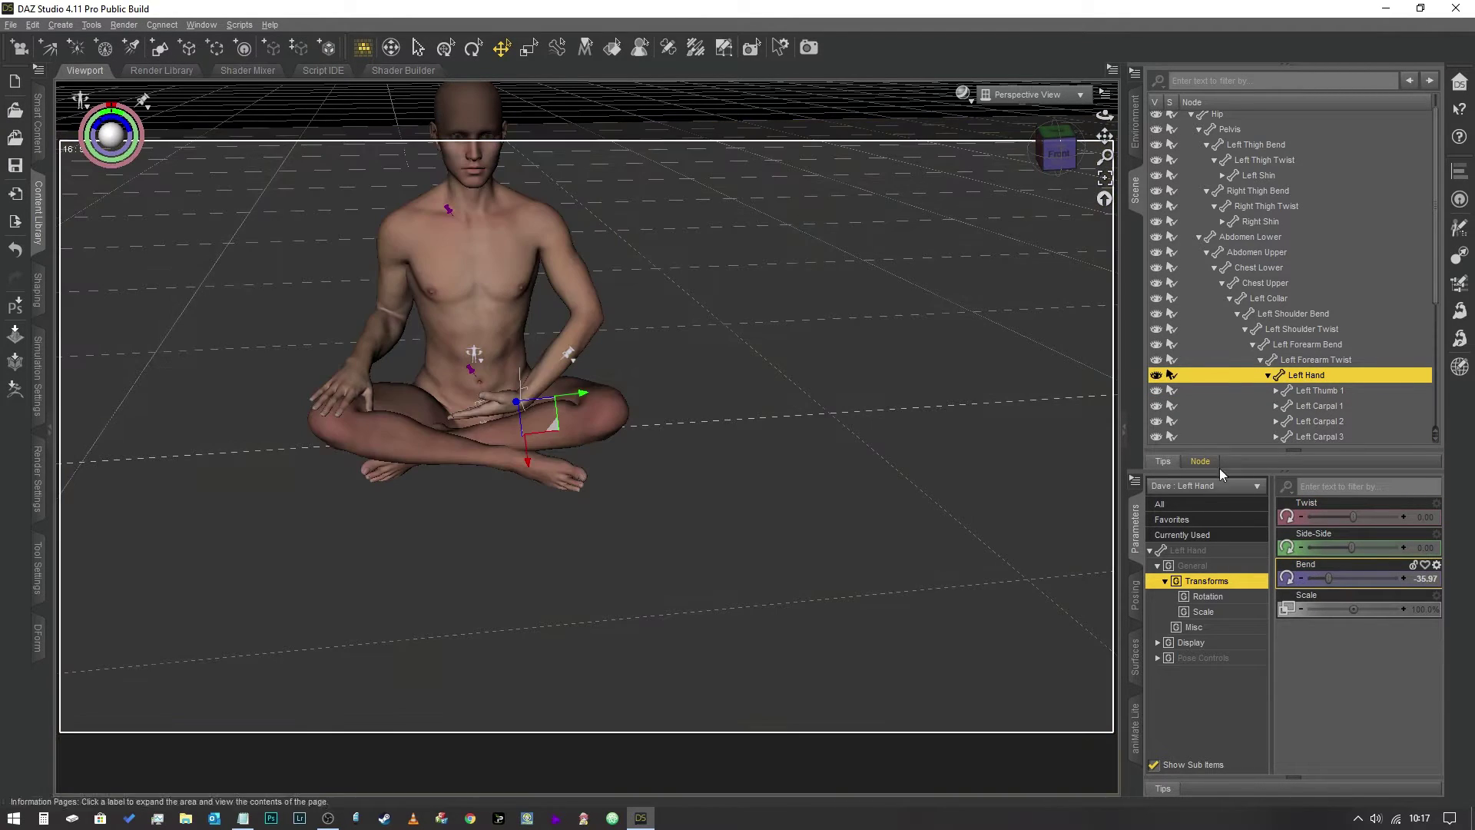
scroll(1221, 131, up, 2)
click(1212, 118)
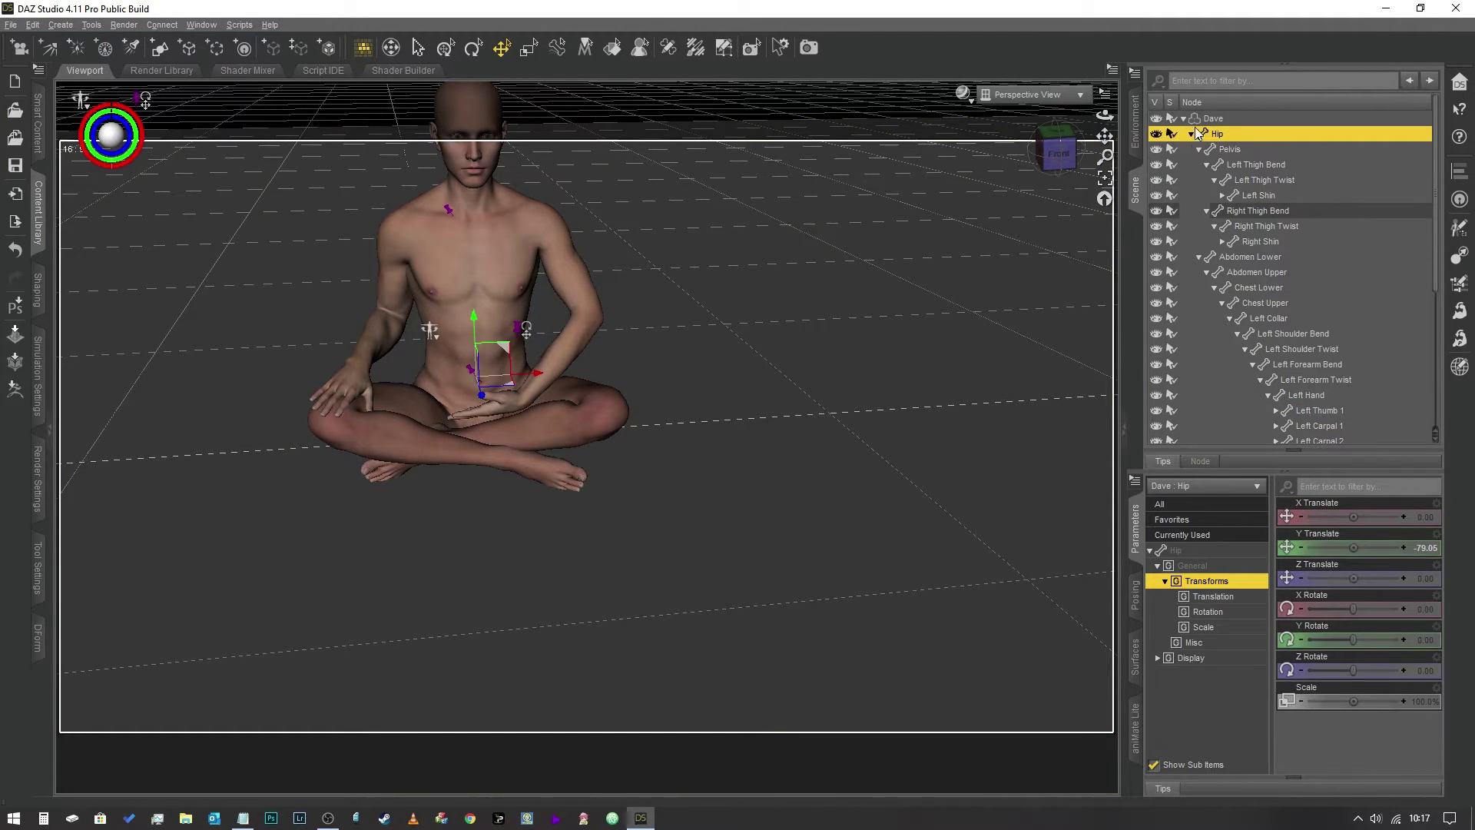
click(1227, 704)
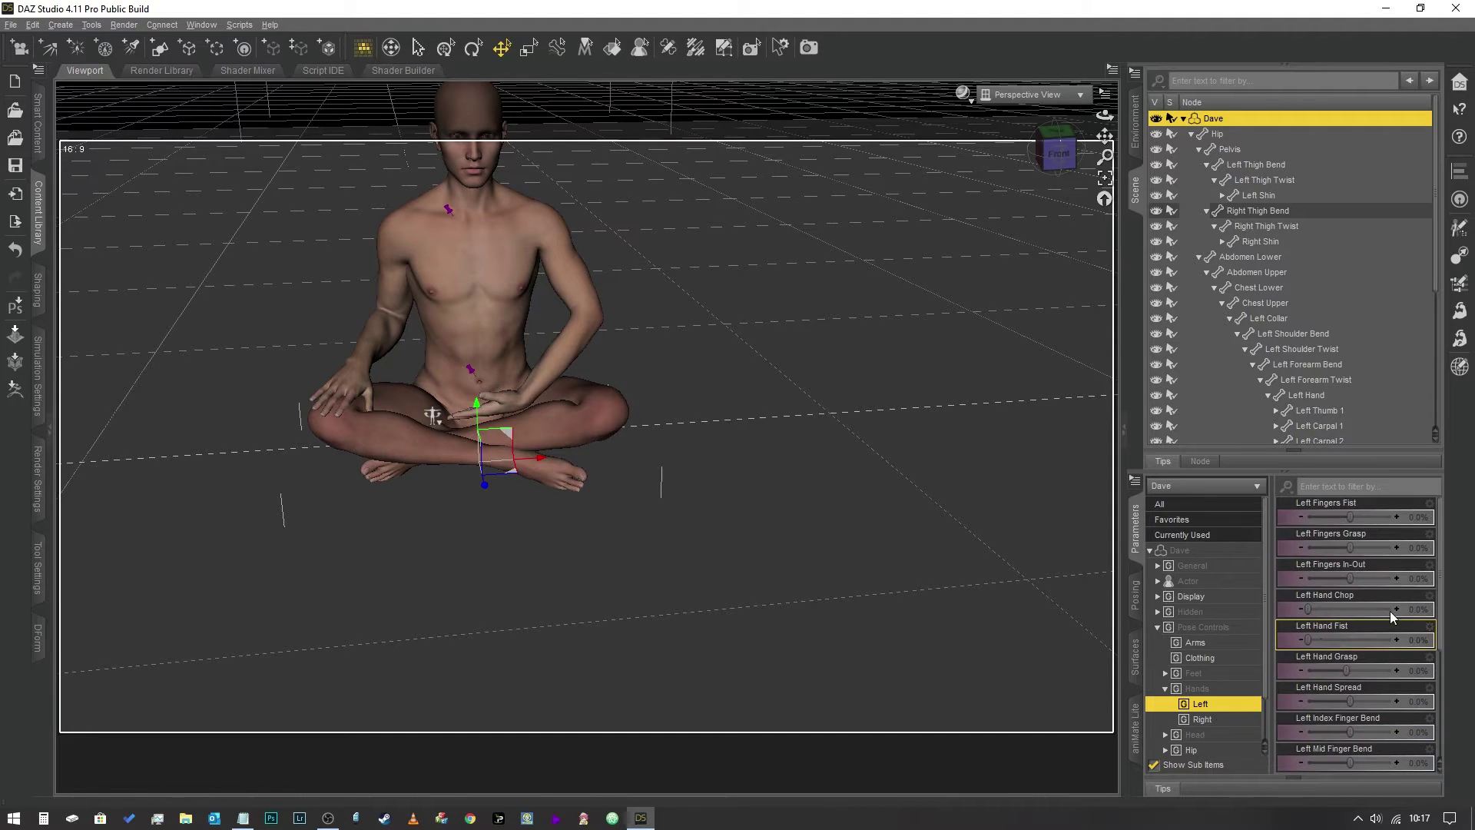
drag(1351, 670, 1373, 672)
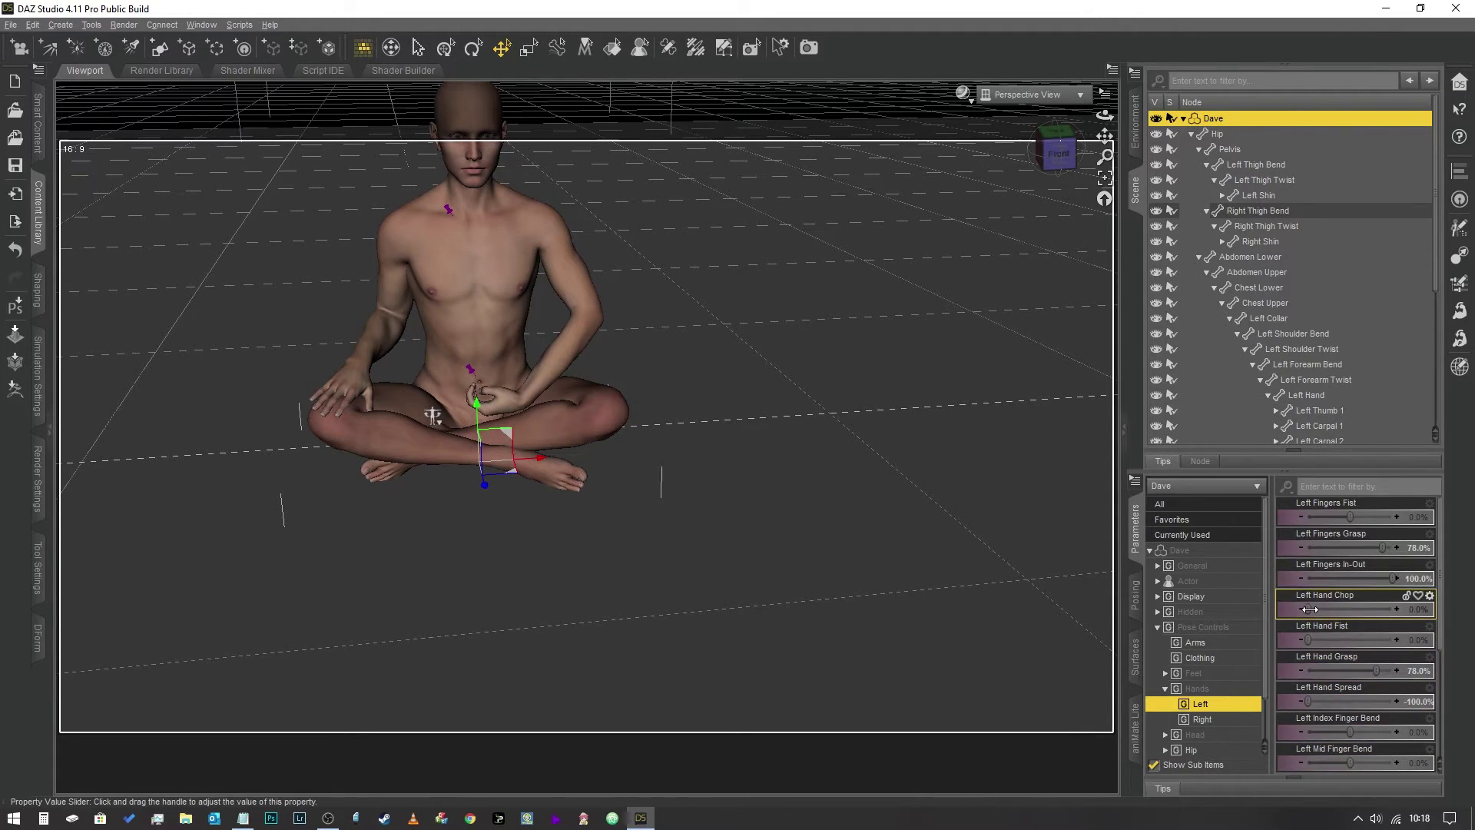
drag(1383, 547, 1359, 548)
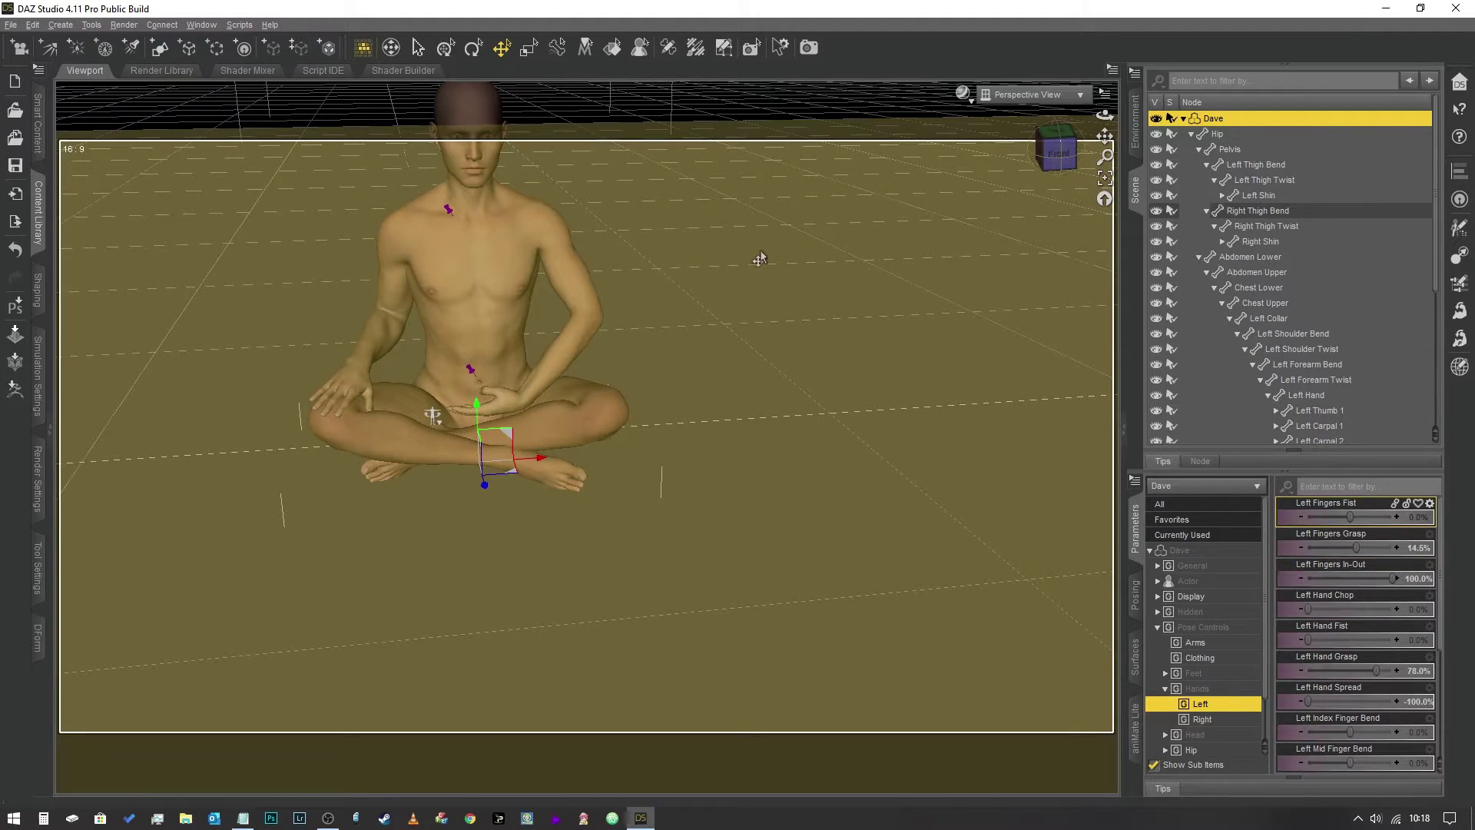
- Twist the left forearm back the other way and pin the Left Collar bone's translation and rotation
click(578, 331)
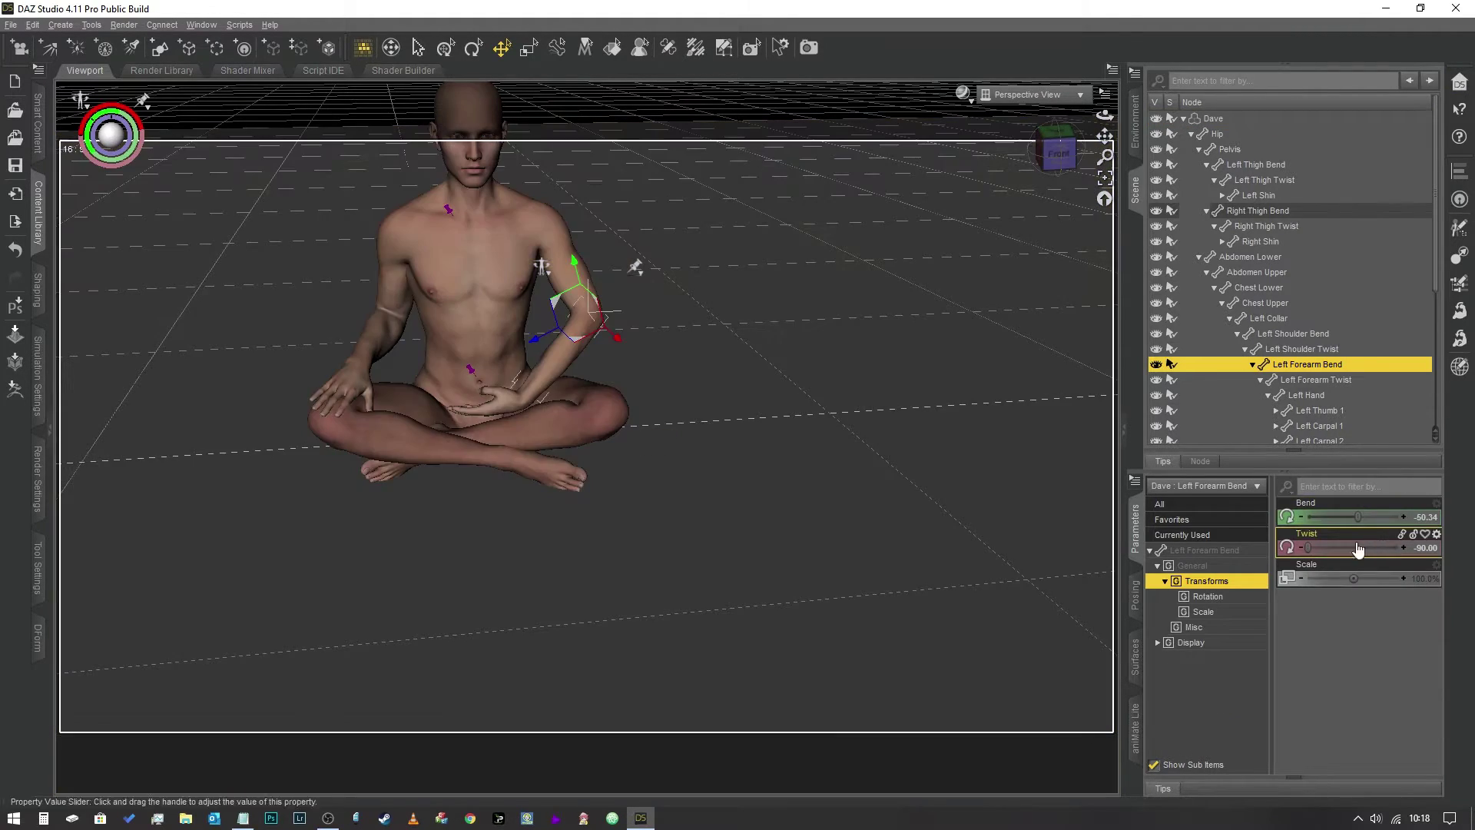
drag(1356, 547, 1381, 548)
click(552, 241)
click(535, 170)
click(567, 183)
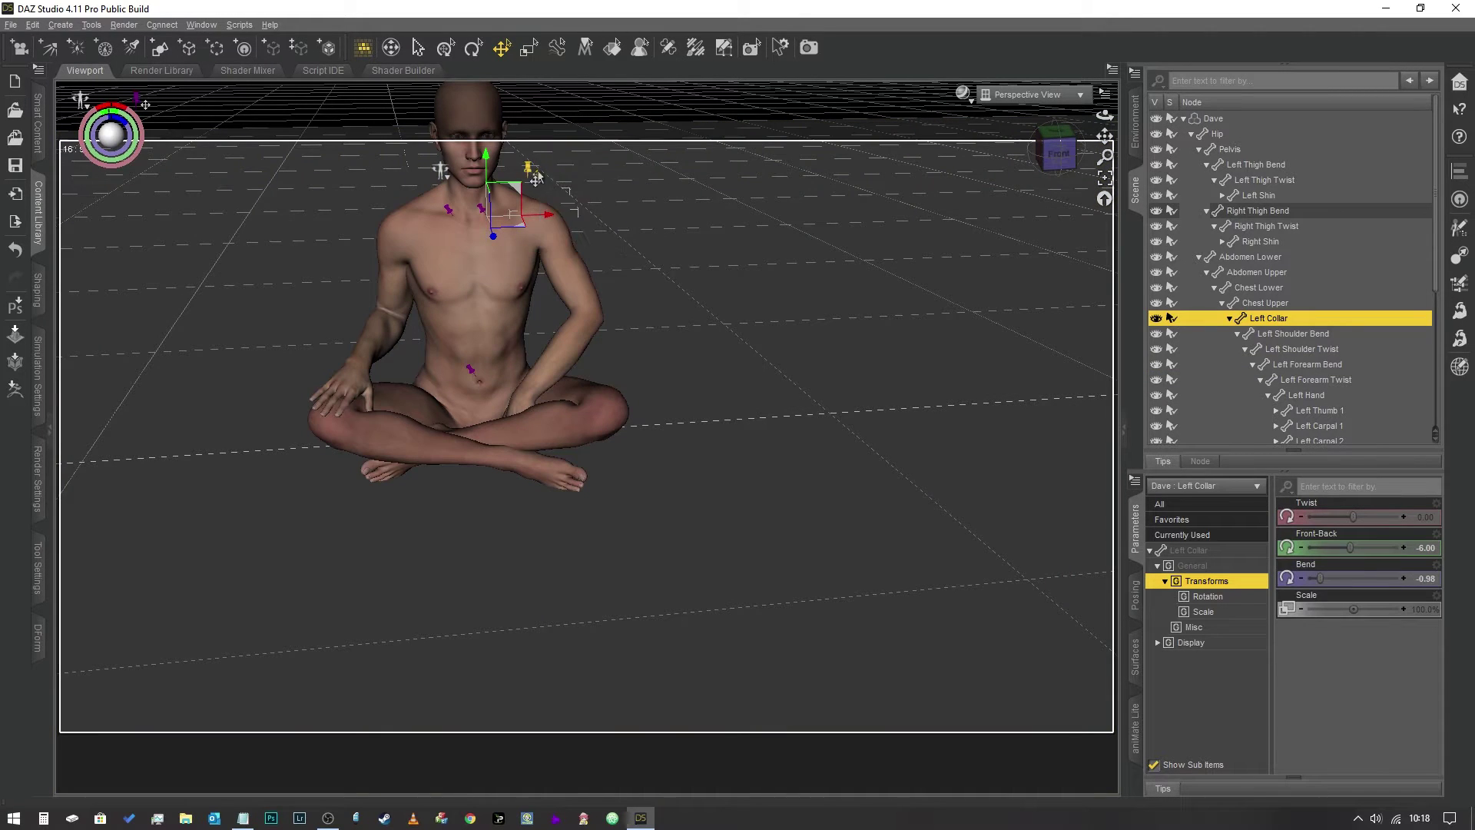
click(530, 168)
click(567, 198)
drag(1059, 152, 1029, 153)
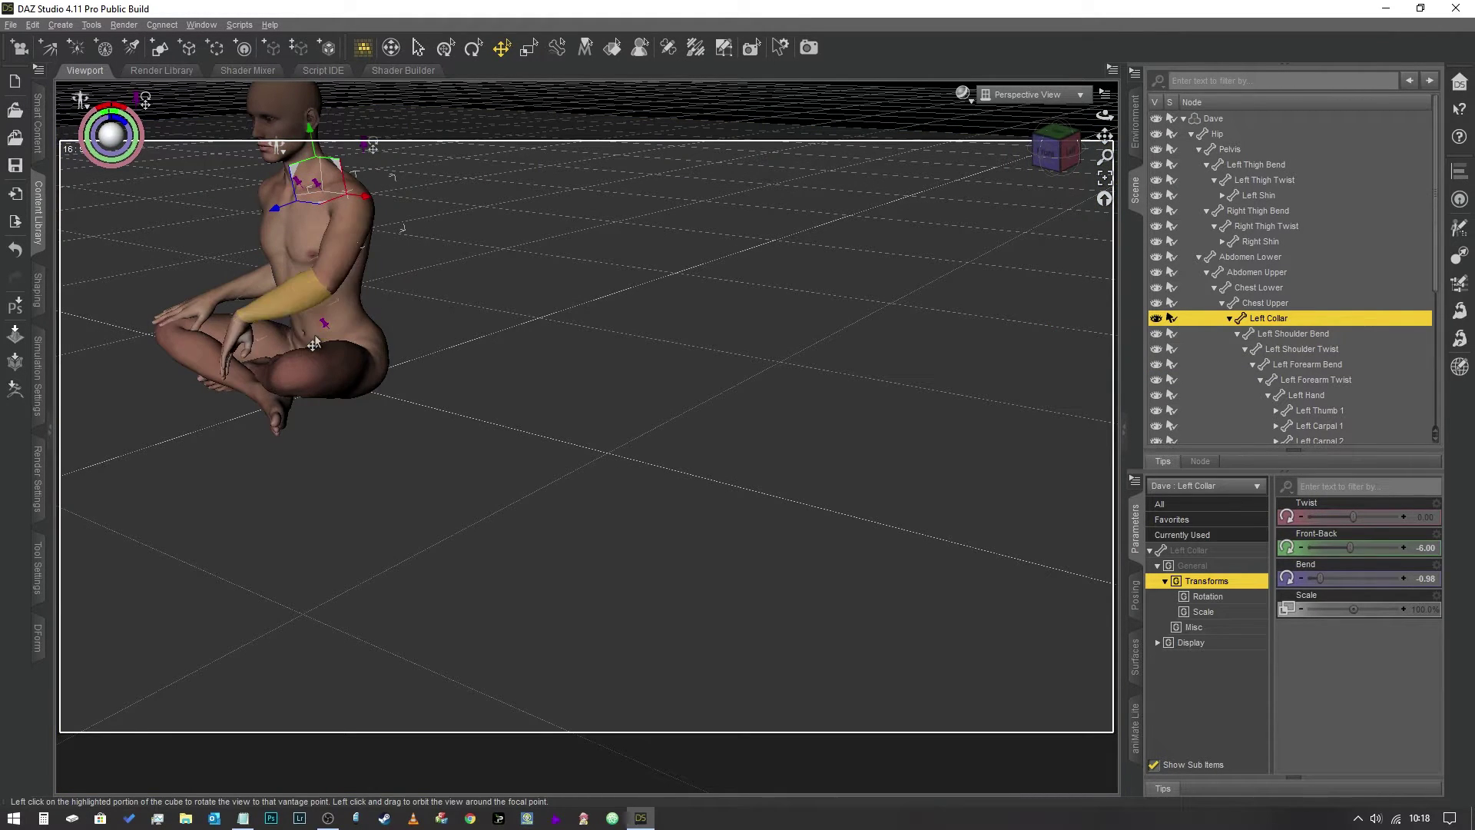
- Pose the Left Shoulder Bend bone with Front-Back -23.59, Bend -19.18 and Twist -42.12 to swing the left arm outward
click(347, 253)
drag(1395, 578, 1336, 577)
mouse_move(1349, 547)
mouse_down()
mouse_move(1332, 515)
mouse_move(1380, 516)
mouse_move(1322, 547)
mouse_up()
drag(368, 340, 421, 354)
drag(1056, 151, 1052, 235)
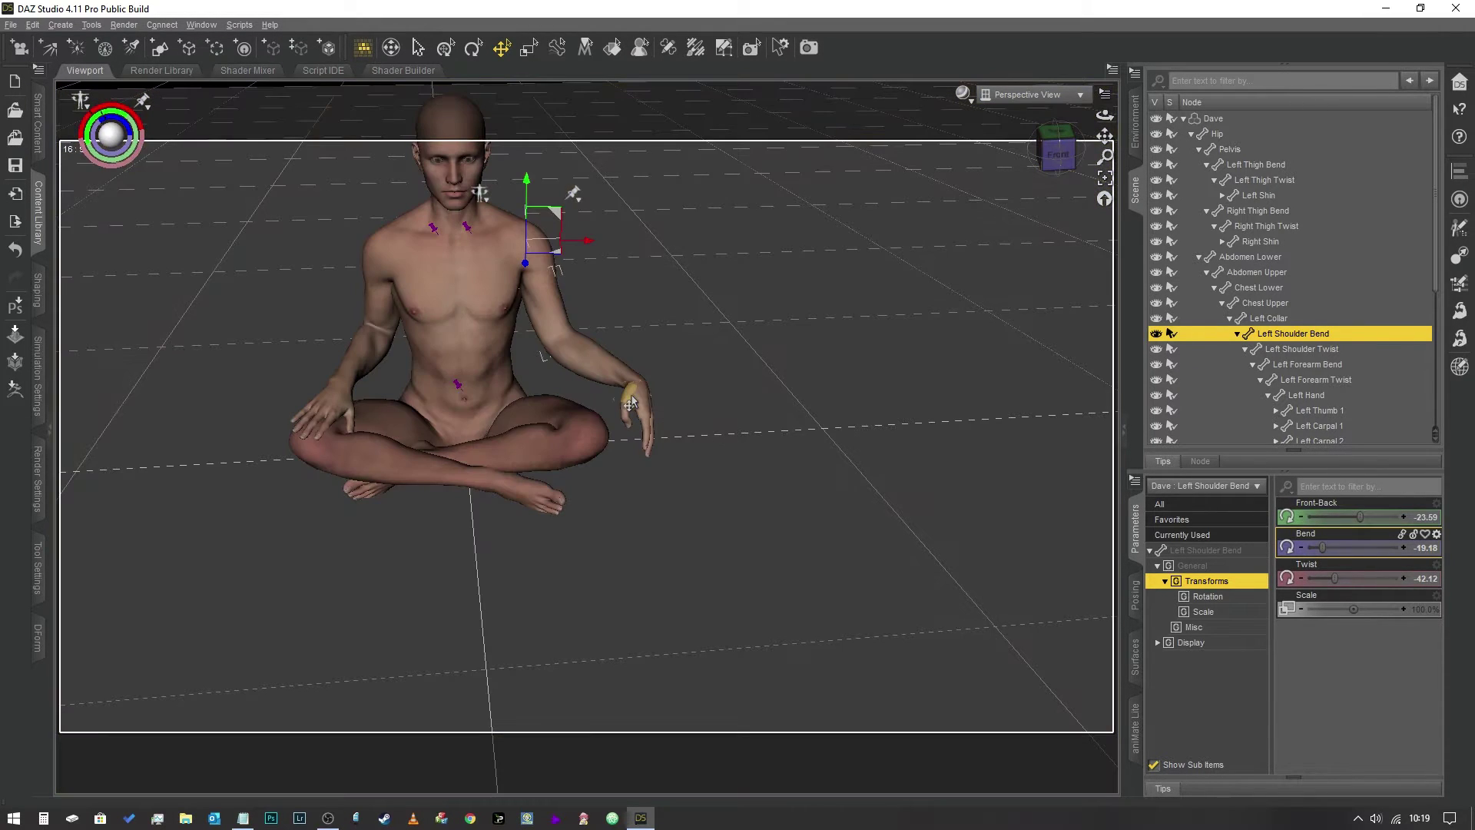
- Pull the left hand by its thumb bone inward toward the left knee
click(629, 401)
drag(634, 401, 579, 414)
drag(1056, 151, 1045, 156)
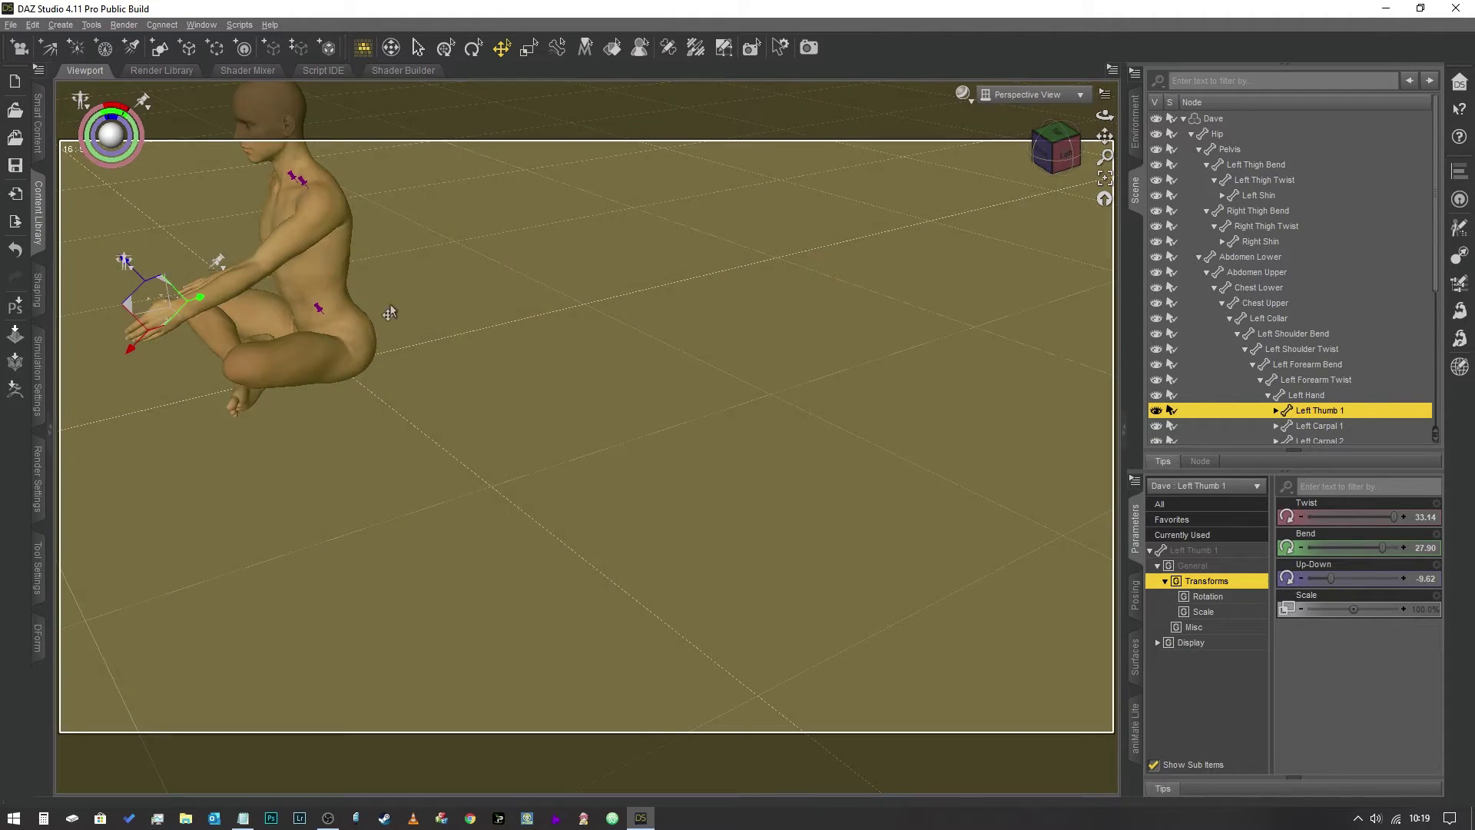
- Lower the left arm toward the left knee with the shoulder rotation and set the left forearm's Twist to 37.14
click(308, 237)
drag(1337, 516, 1376, 547)
click(327, 347)
click(1061, 164)
click(494, 326)
click(527, 361)
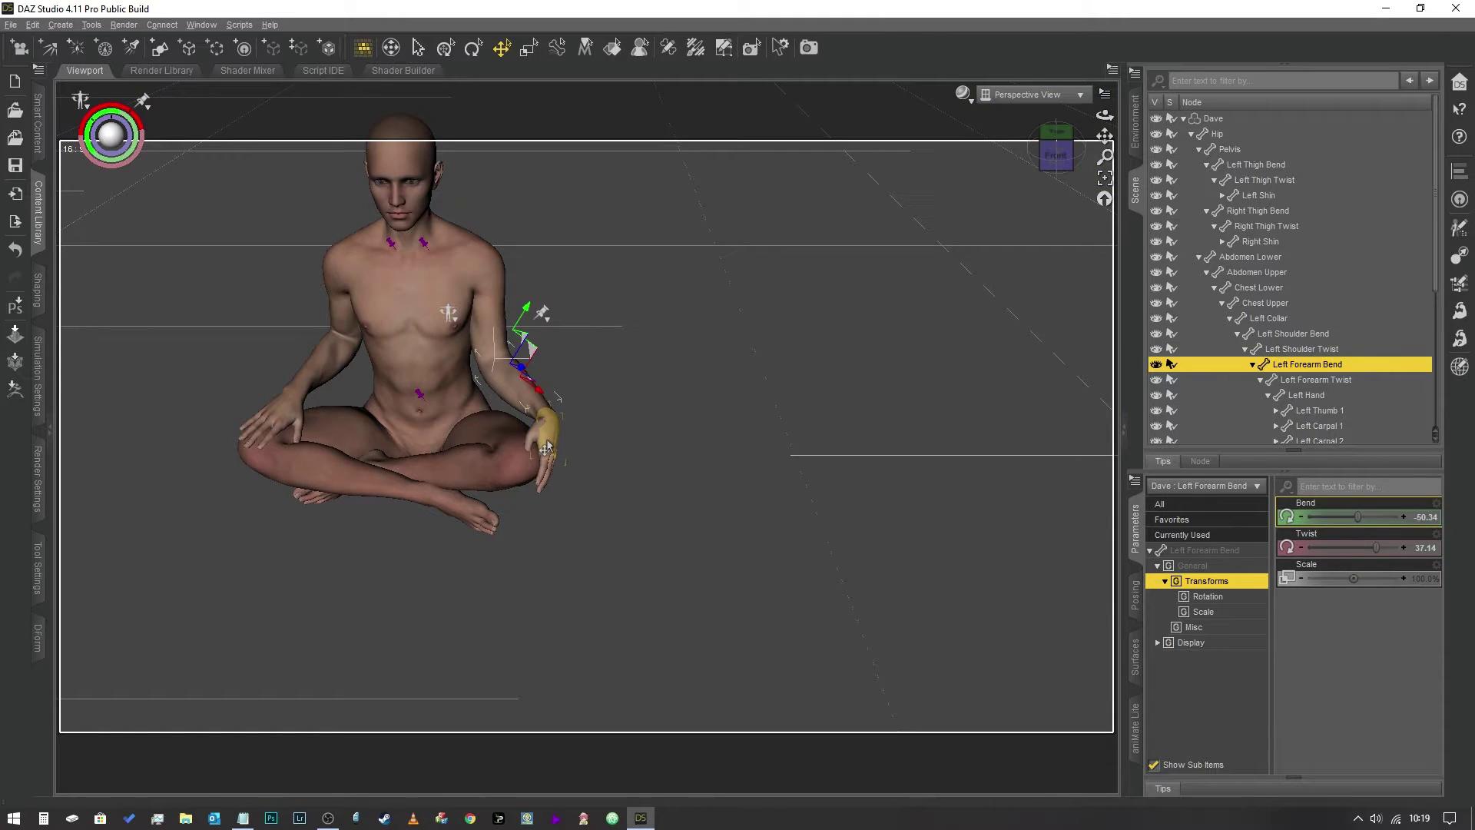
- Set the Left Hand's Bend to -16.82 and the Left Shoulder Bend bone's Twist to -31.76 to rest the hand on the knee
click(547, 430)
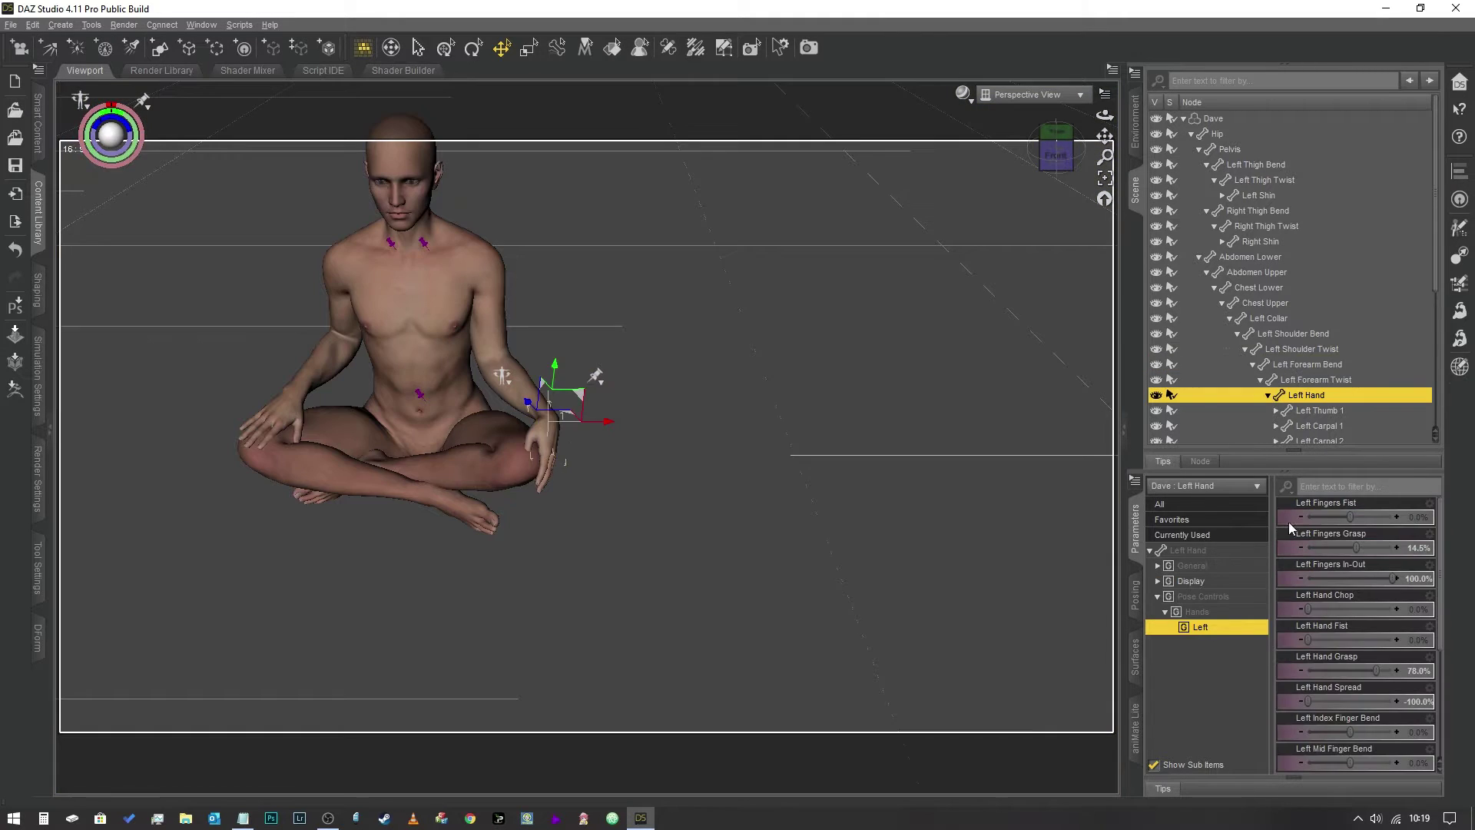
click(1198, 551)
drag(1349, 578, 1338, 579)
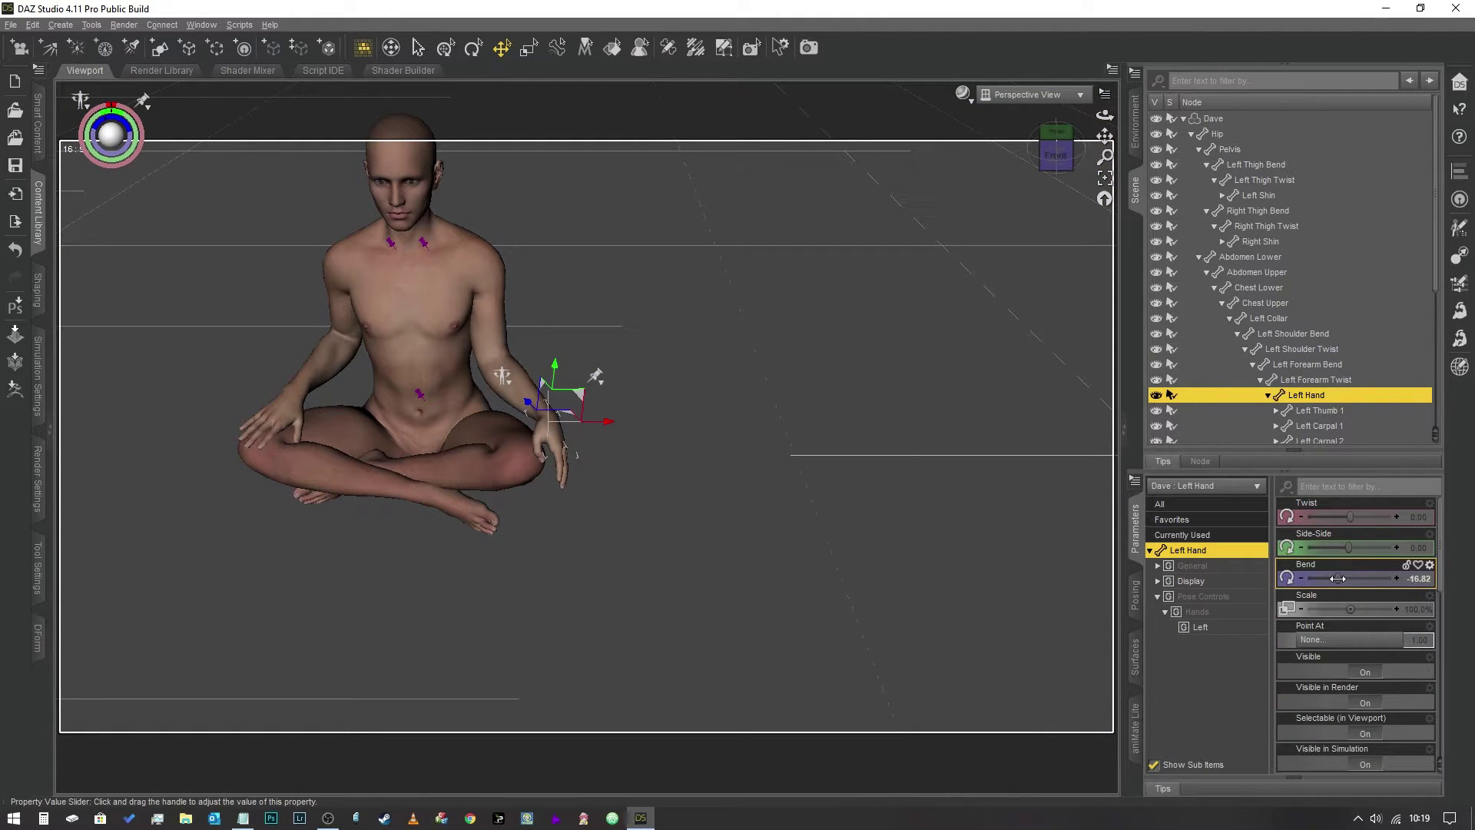
click(495, 331)
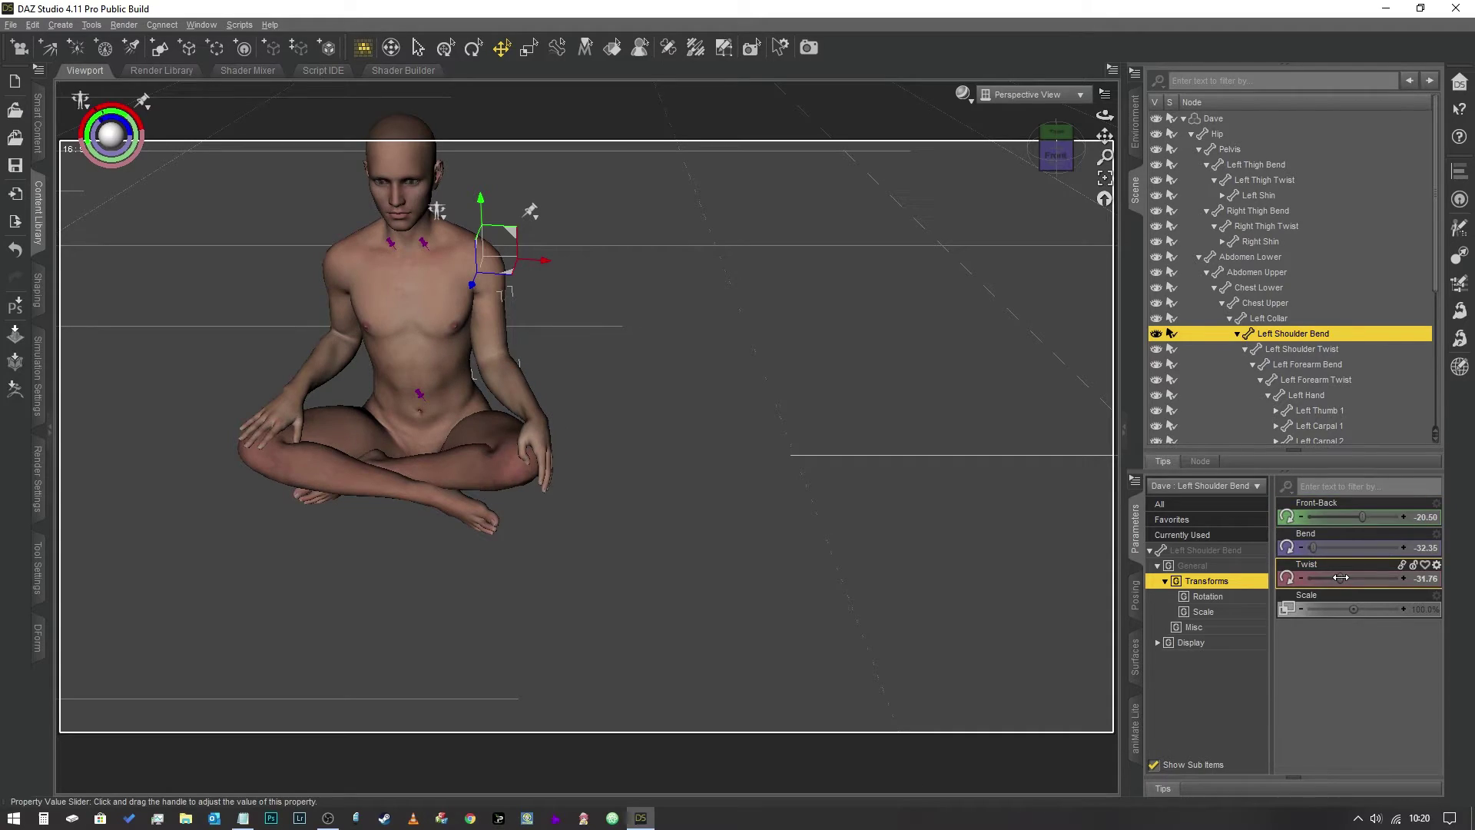
- Turn the head by setting the Neck Lower bone's Twist to 22.00 and Side-Side to 3.70
mouse_move(1057, 150)
mouse_down()
mouse_move(1114, 142)
mouse_move(1057, 144)
mouse_up()
click(1056, 154)
click(438, 138)
click(1272, 407)
drag(1352, 547, 1358, 578)
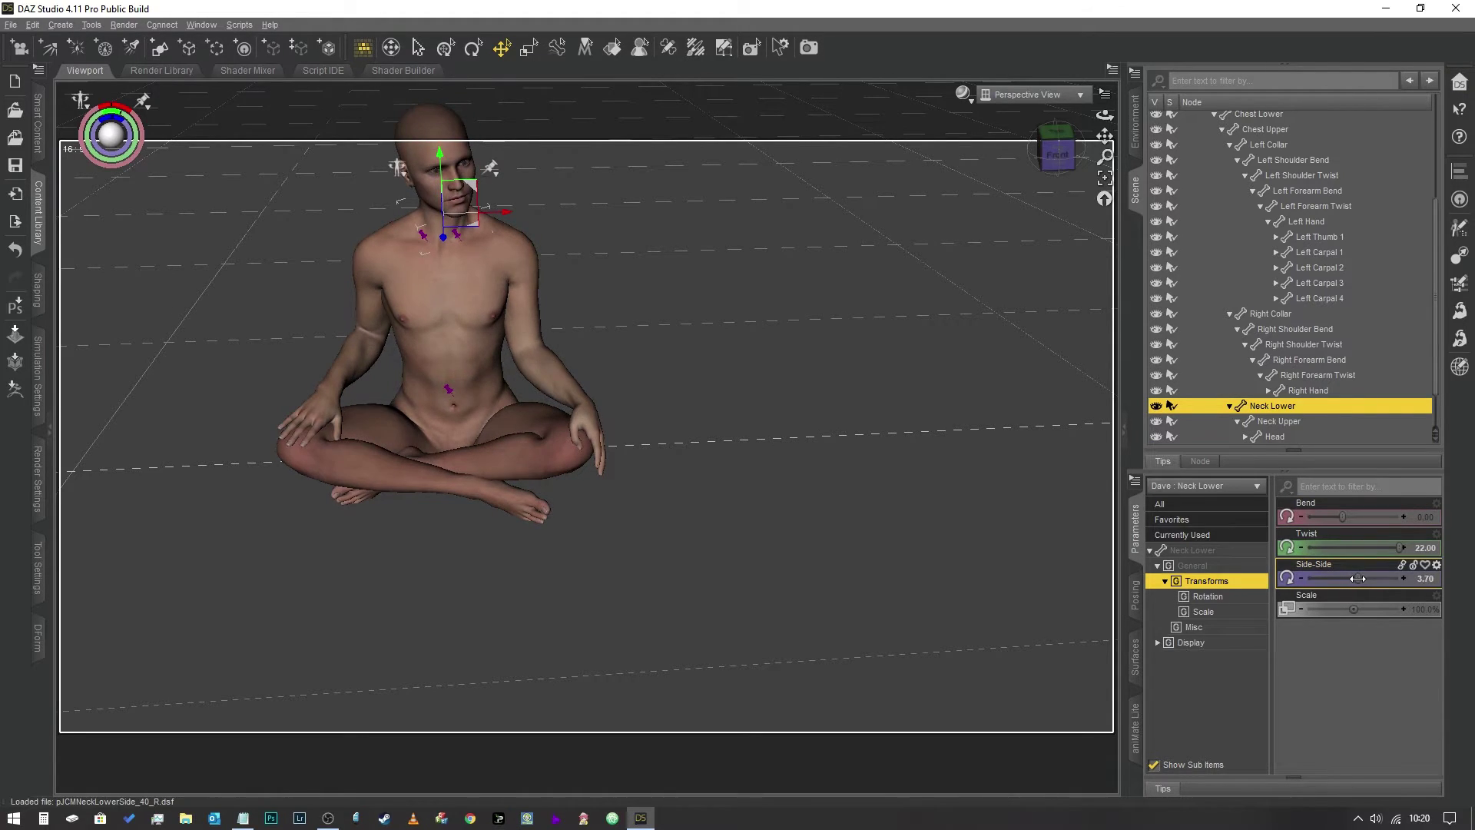
- Adjust the right index finger by lowering the Right Index 1 Bend slightly and setting the Right Index 2 Bend to about 36
drag(1058, 171, 1134, 151)
click(1104, 199)
key(ctrl+z)
click(1012, 195)
click(1054, 150)
scroll(830, 329, up, 6)
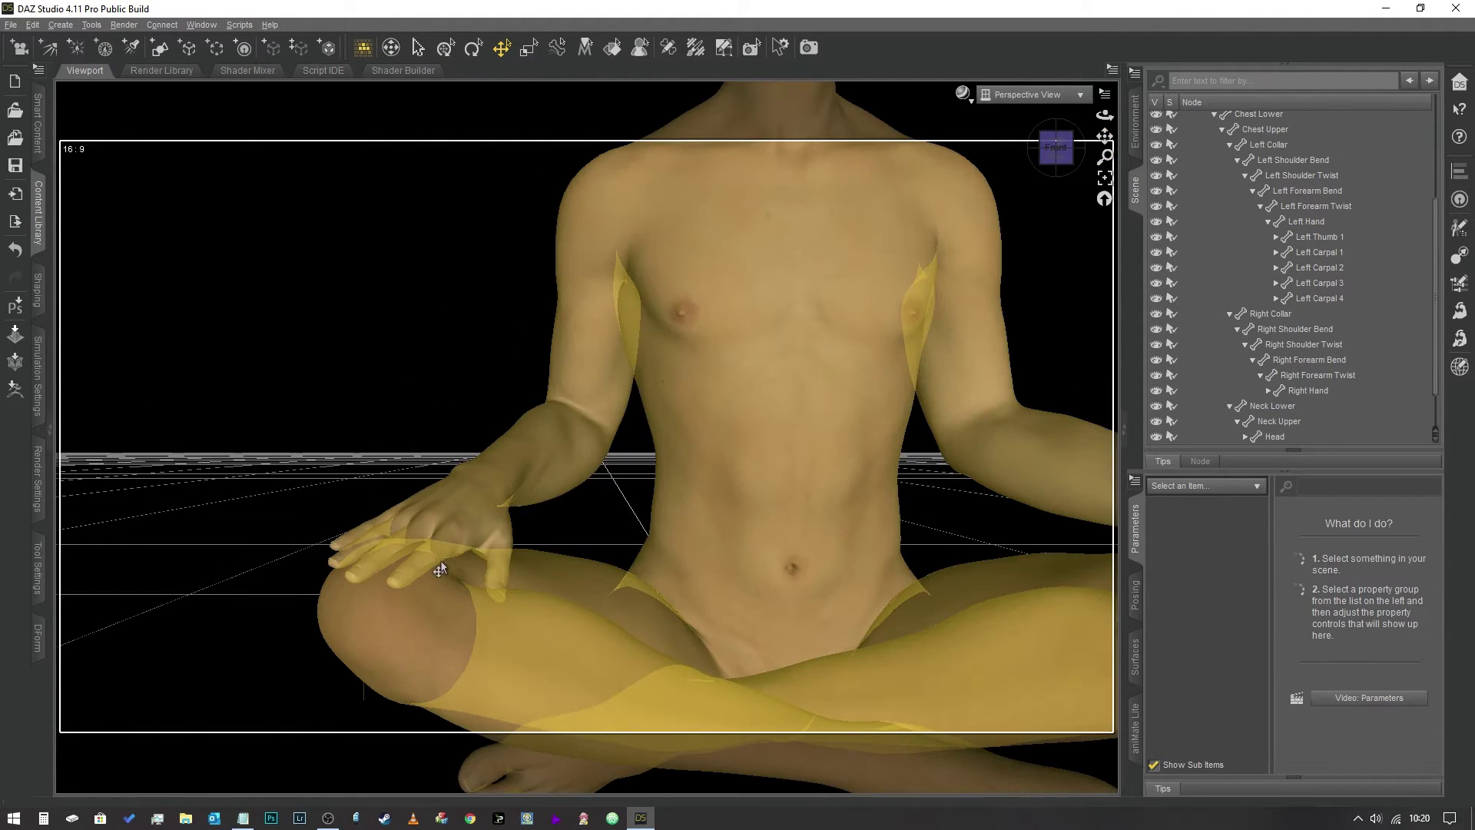
click(434, 559)
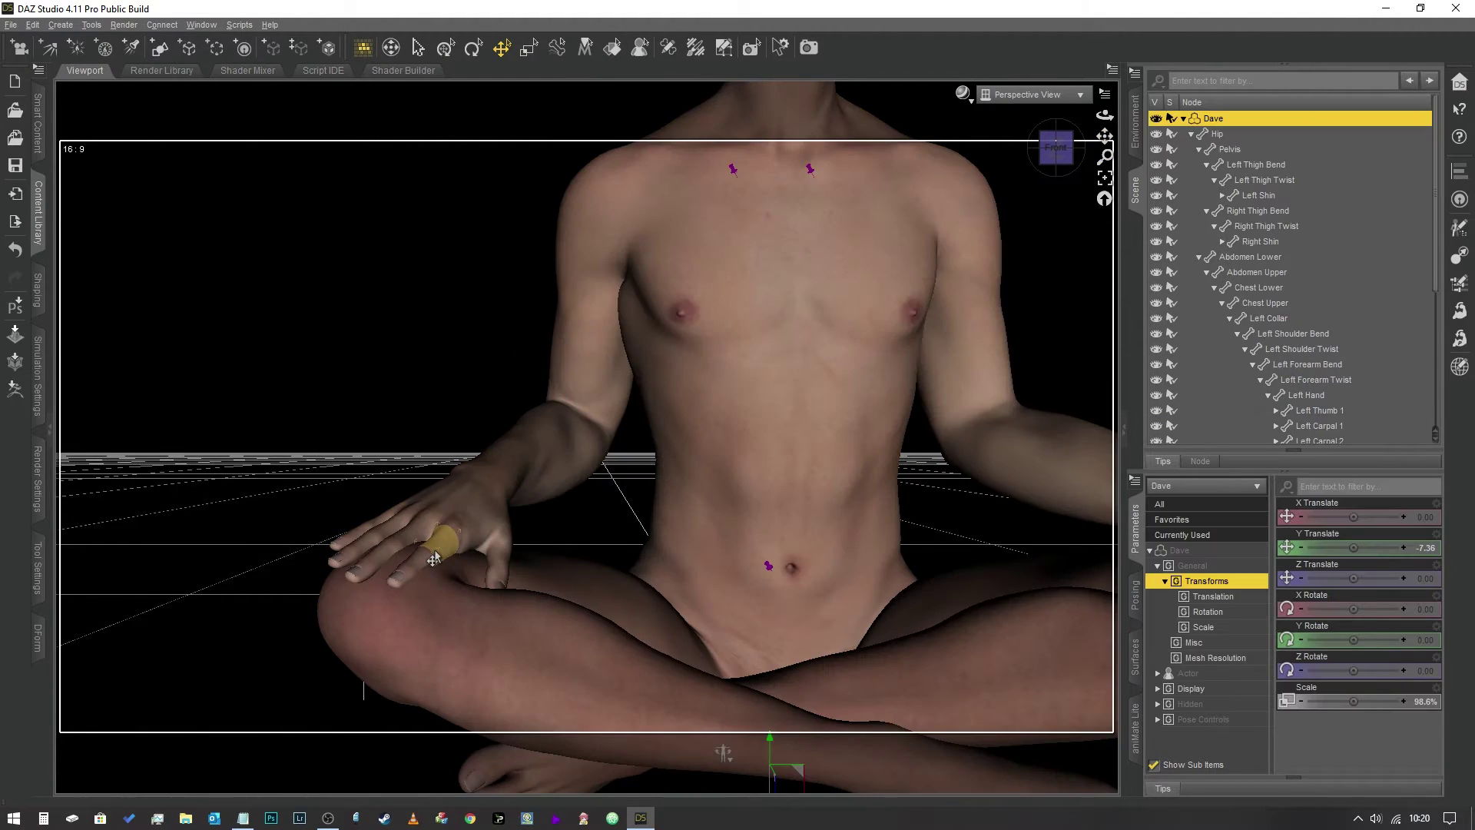
click(434, 559)
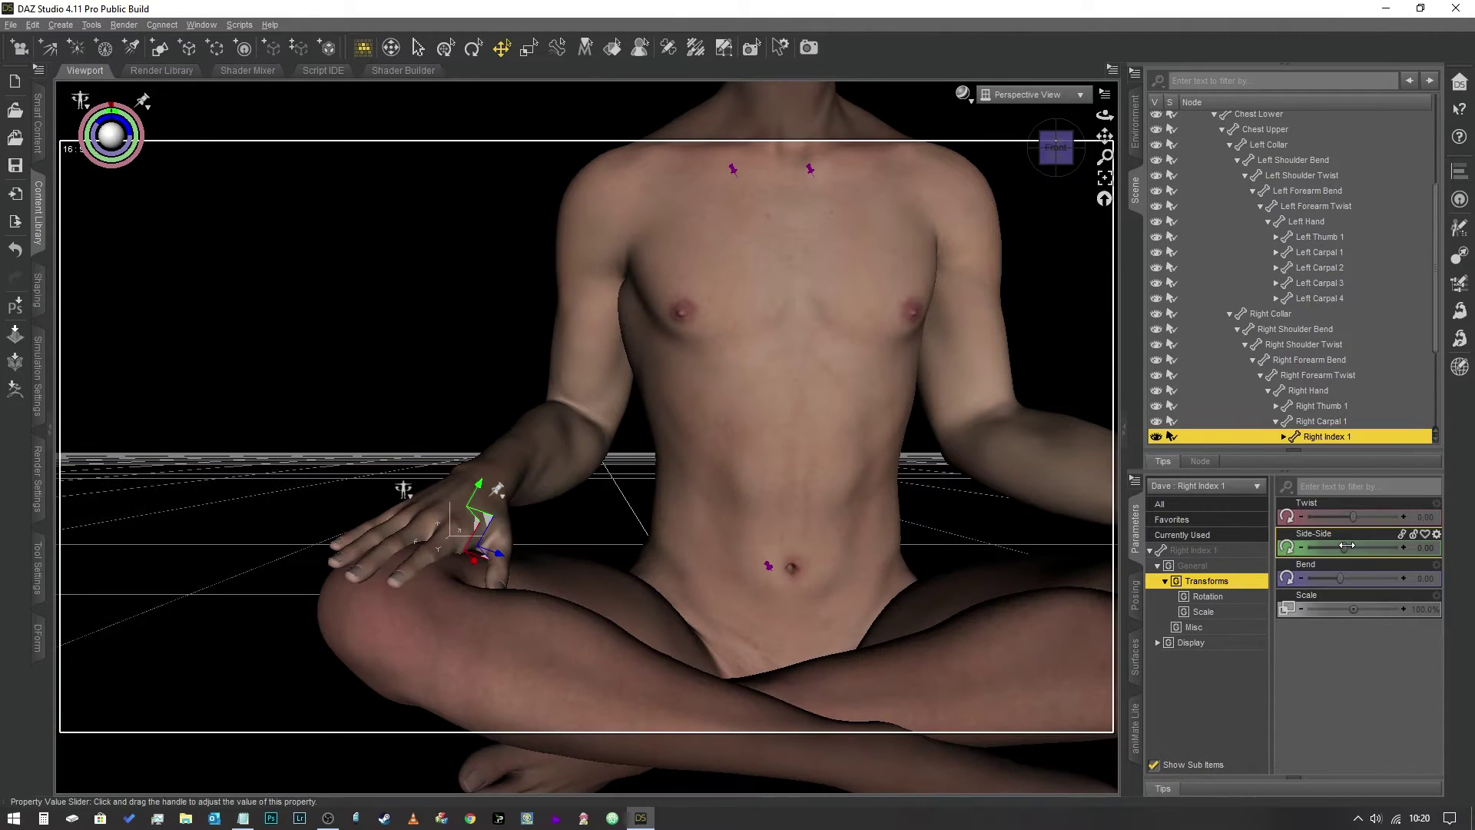
drag(1340, 577, 1329, 578)
key(Down)
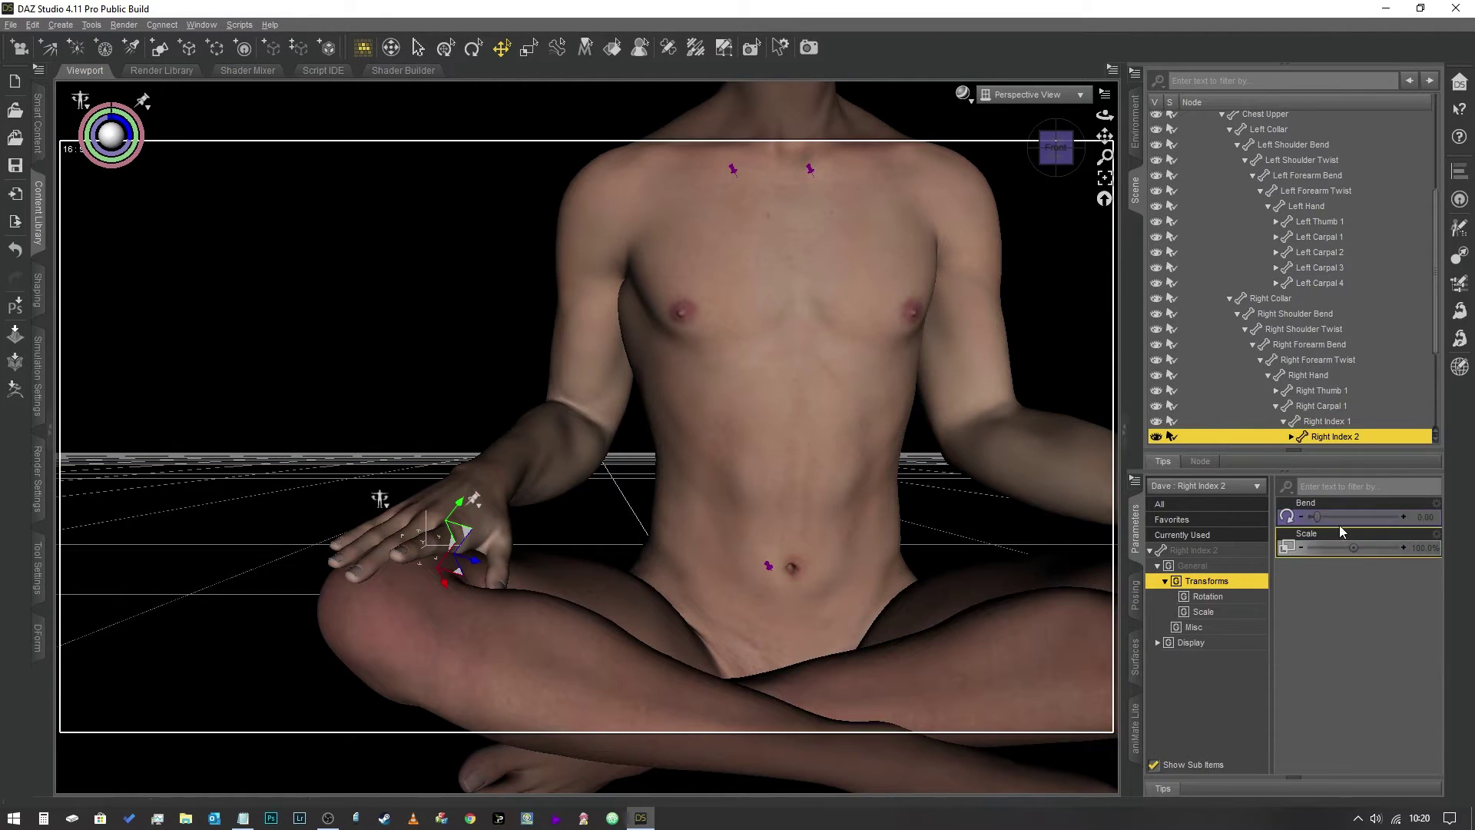
drag(1317, 517, 1344, 512)
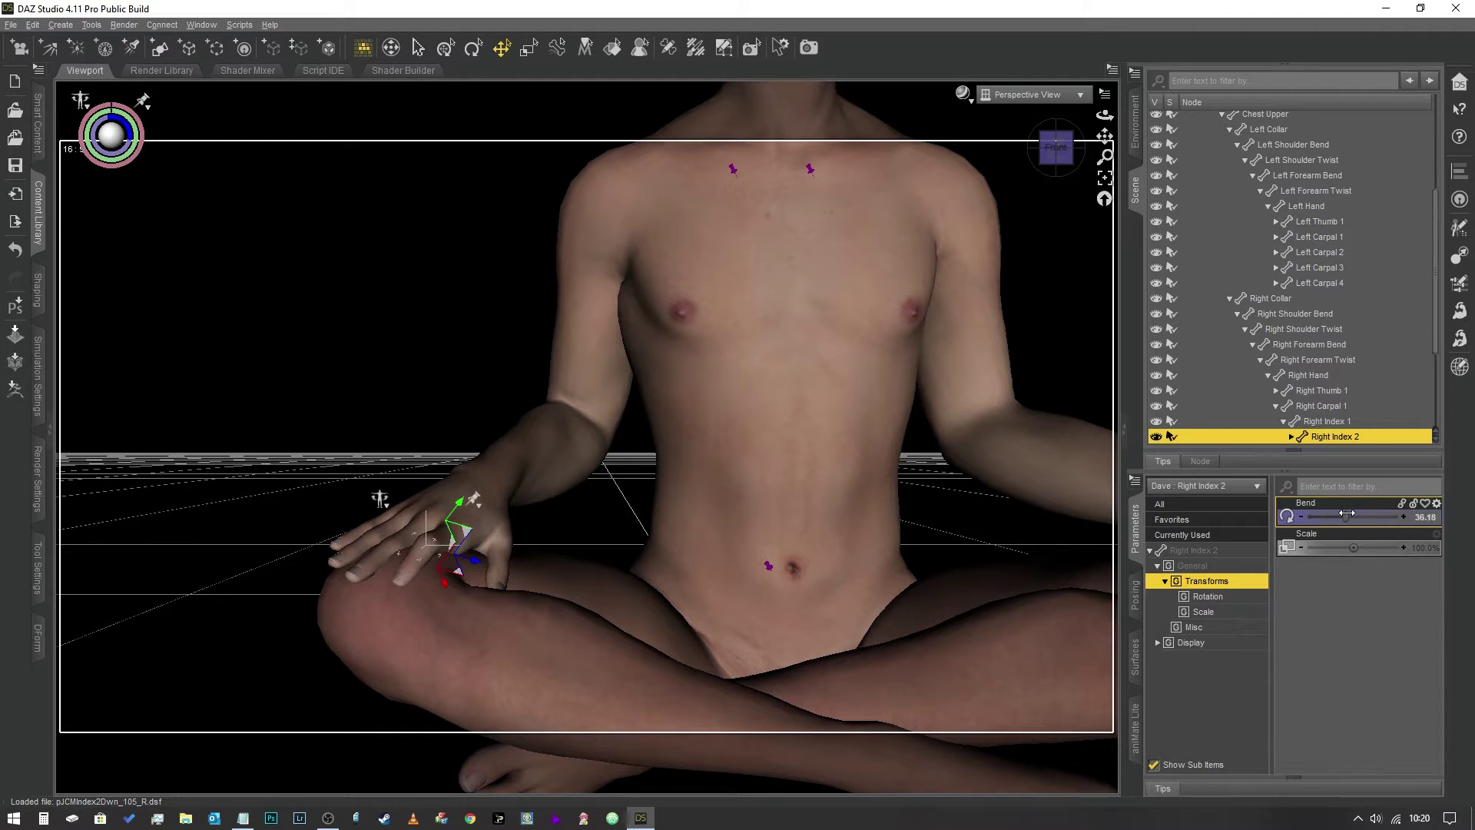
- Adjust the Bend of the right middle finger's joints, setting Right Mid 3 to -20.00, so it rests on the knee
click(411, 547)
drag(1342, 576, 1328, 577)
click(381, 542)
mouse_move(1317, 516)
mouse_down()
mouse_move(1342, 515)
mouse_move(1301, 517)
mouse_up()
click(362, 575)
- Collapse the figure's bone hierarchy in the scene and delete the Plane object
click(1031, 94)
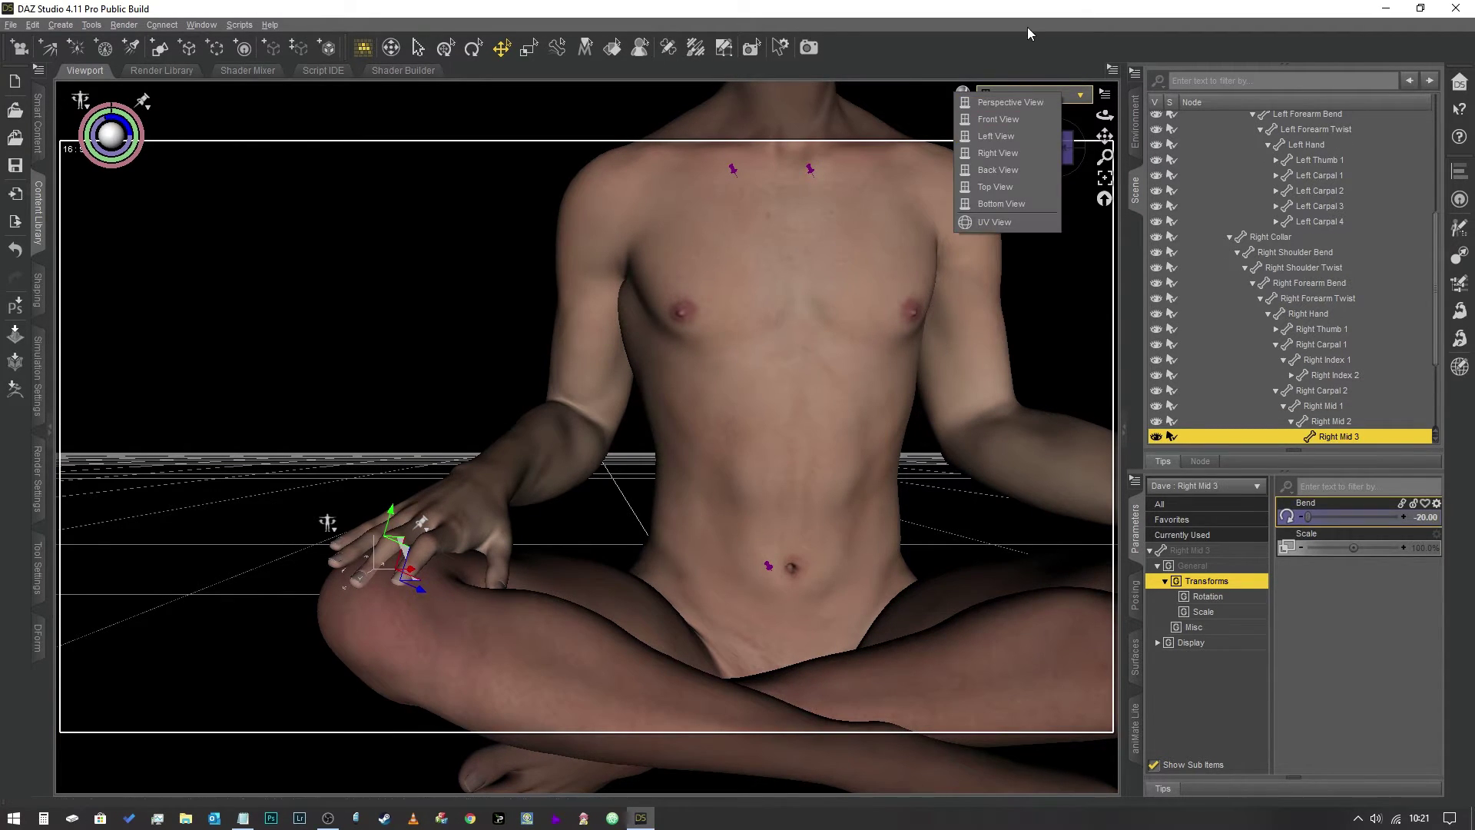
click(1010, 102)
click(975, 201)
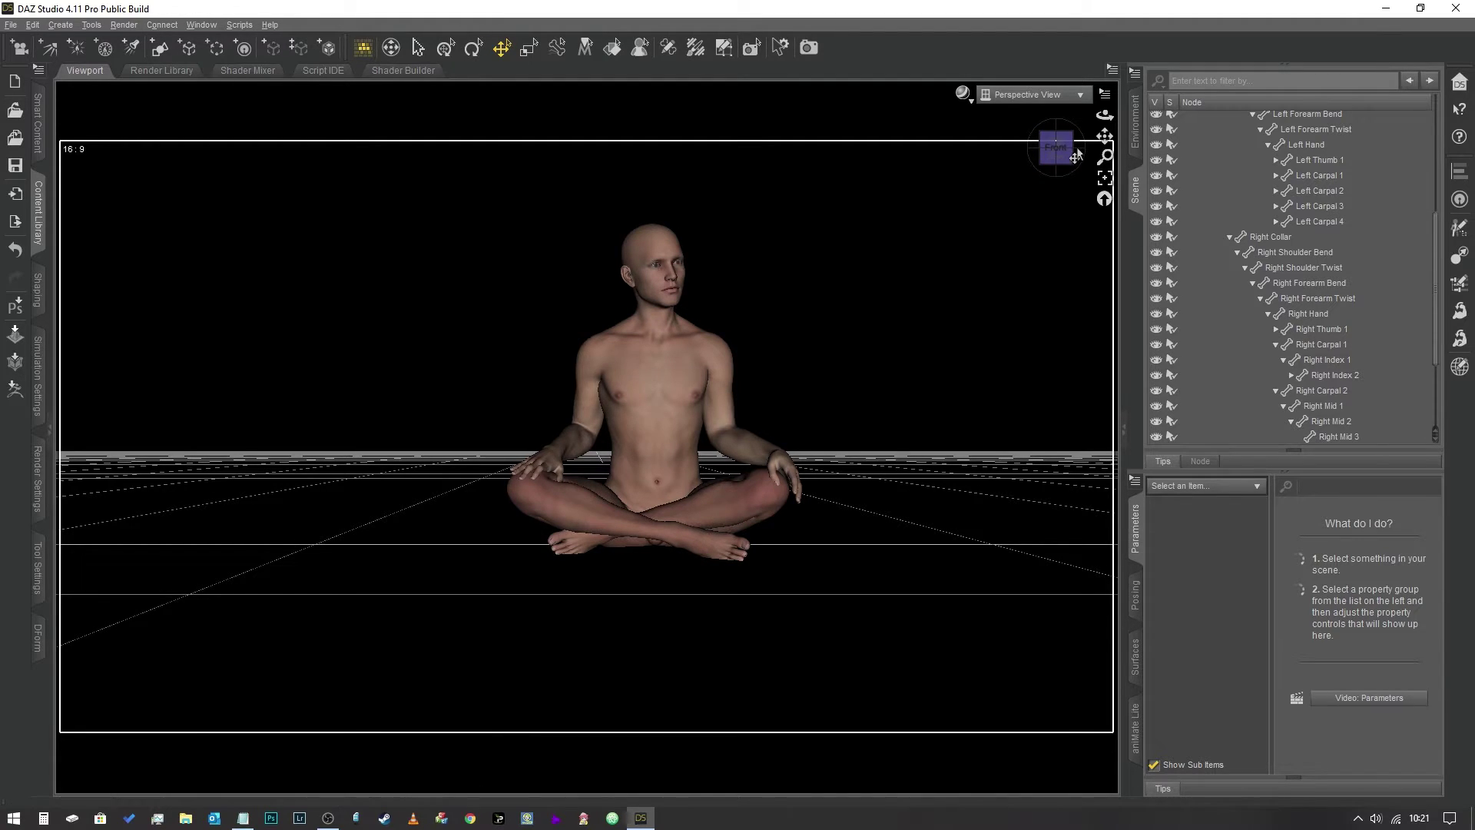
drag(1070, 153, 1002, 218)
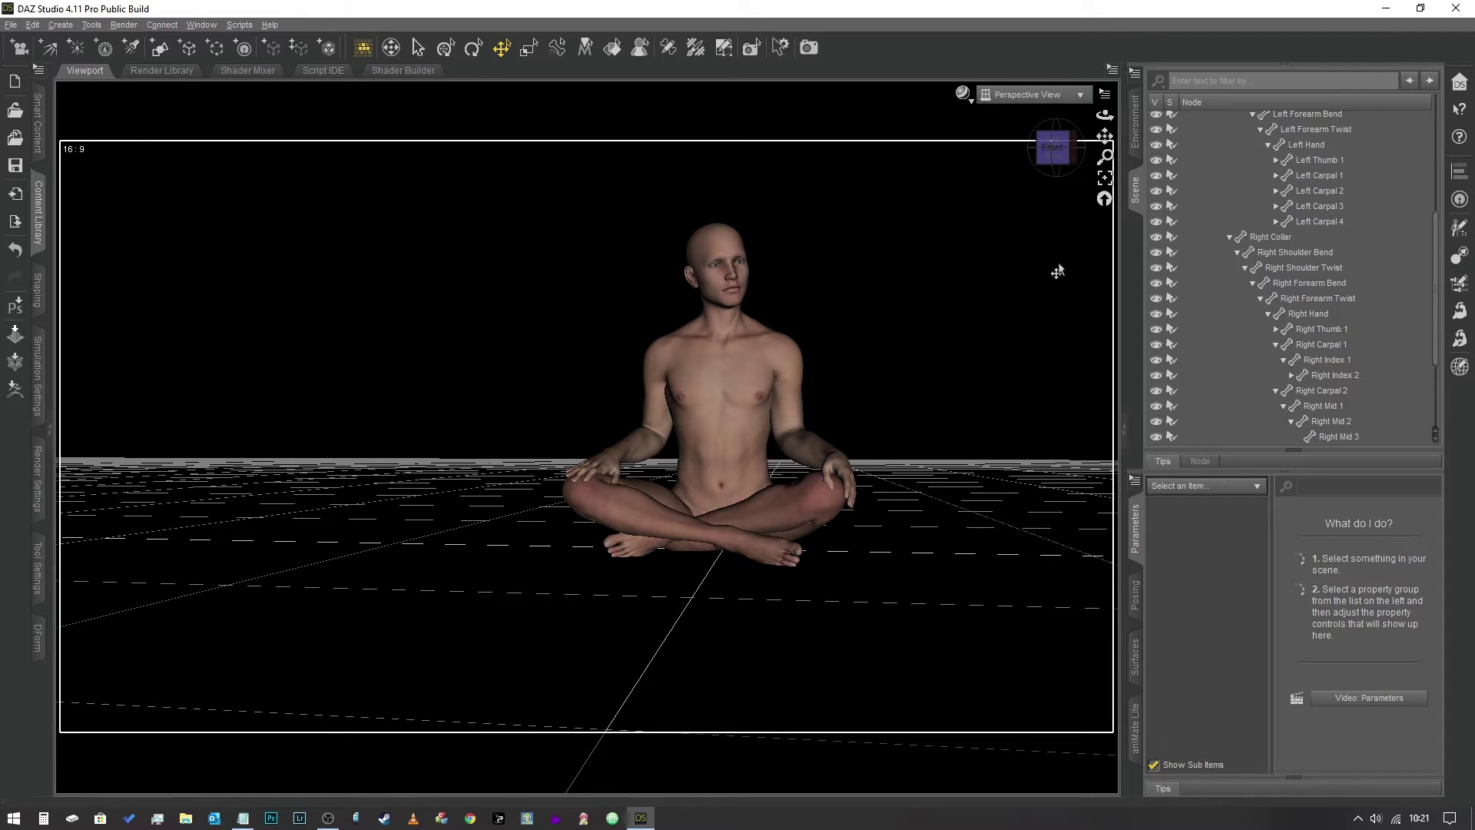
click(1054, 152)
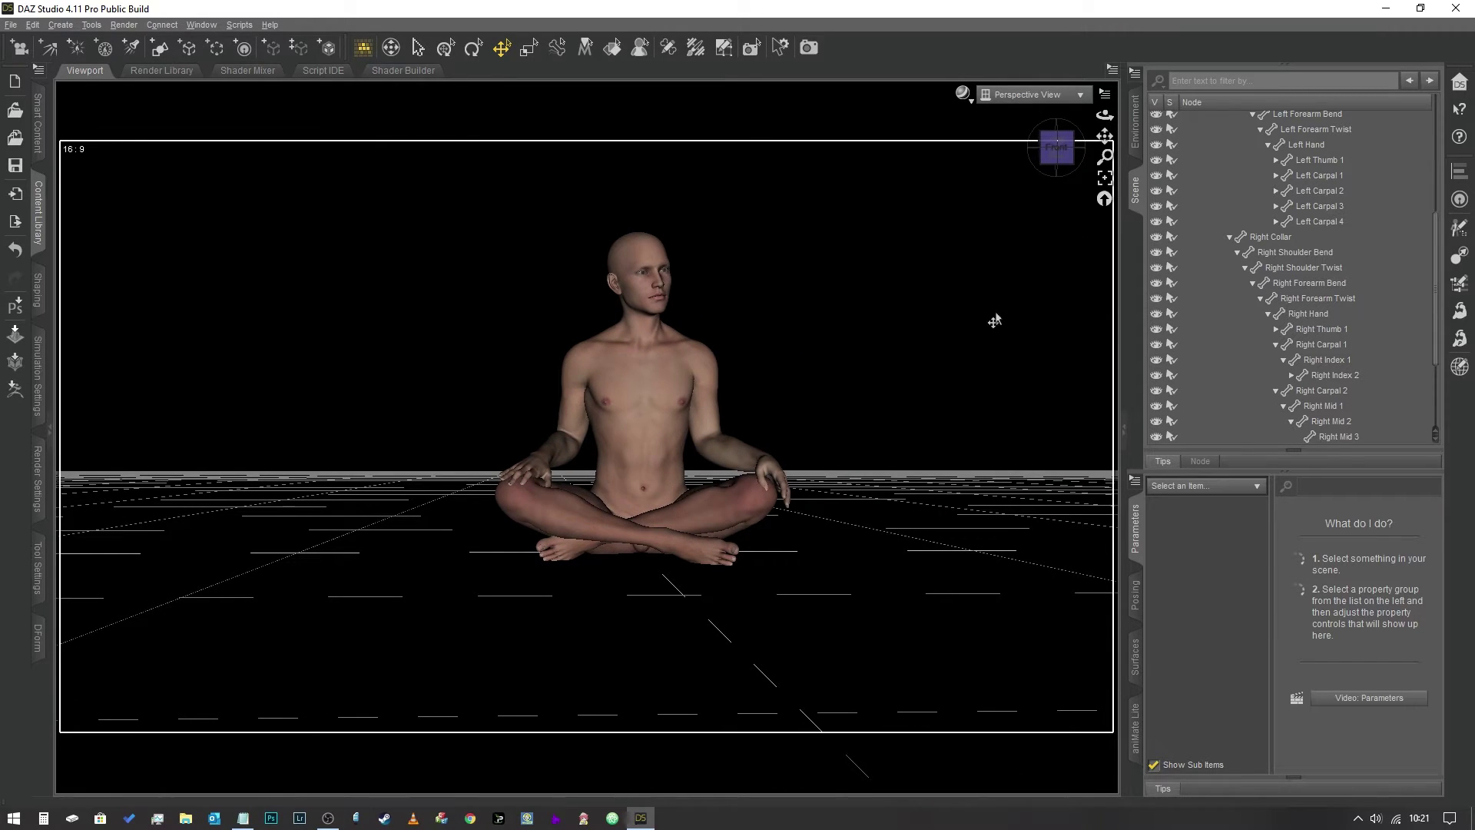
click(1058, 160)
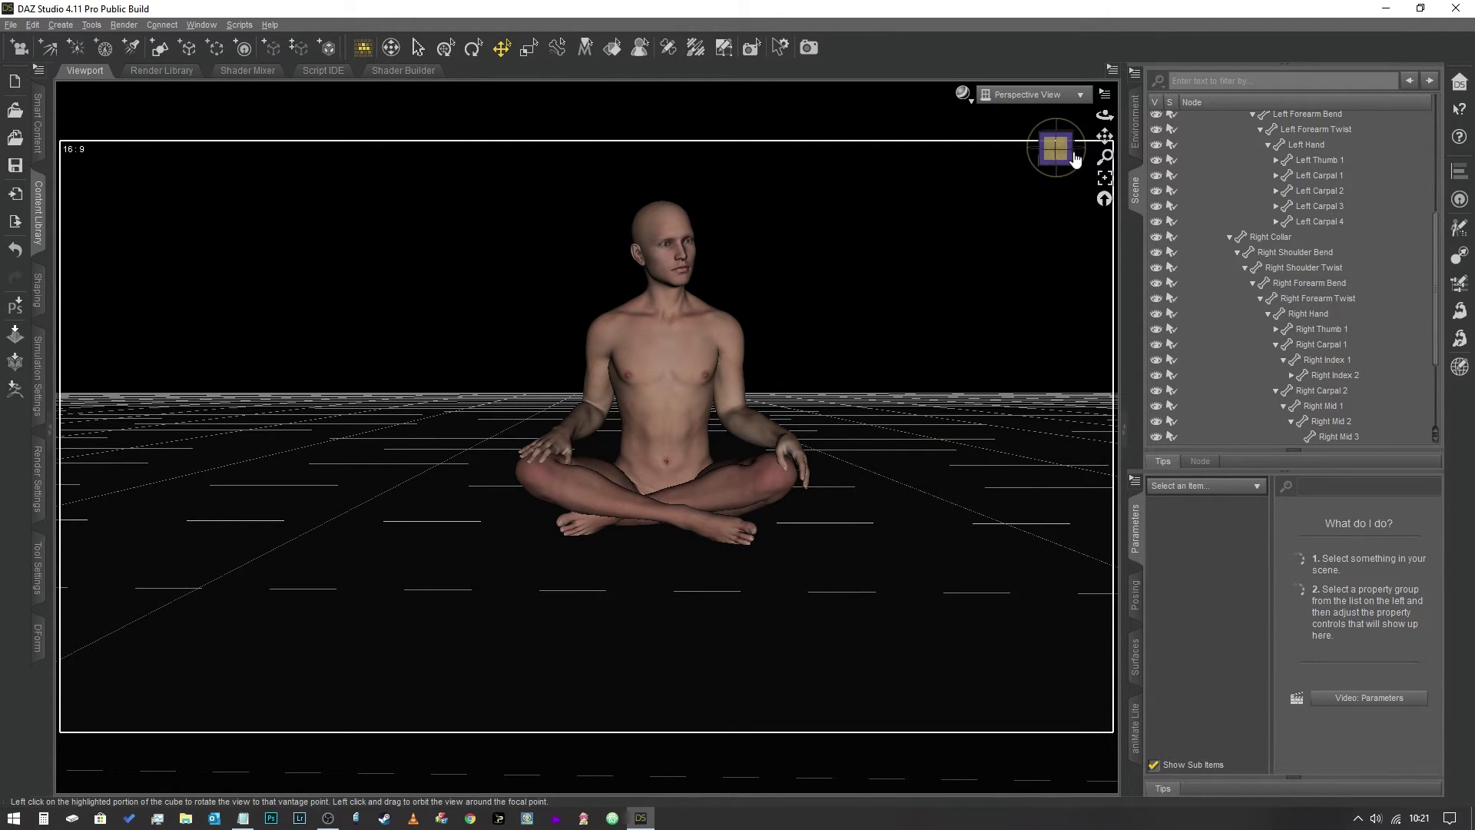
scroll(1313, 169, up, 5)
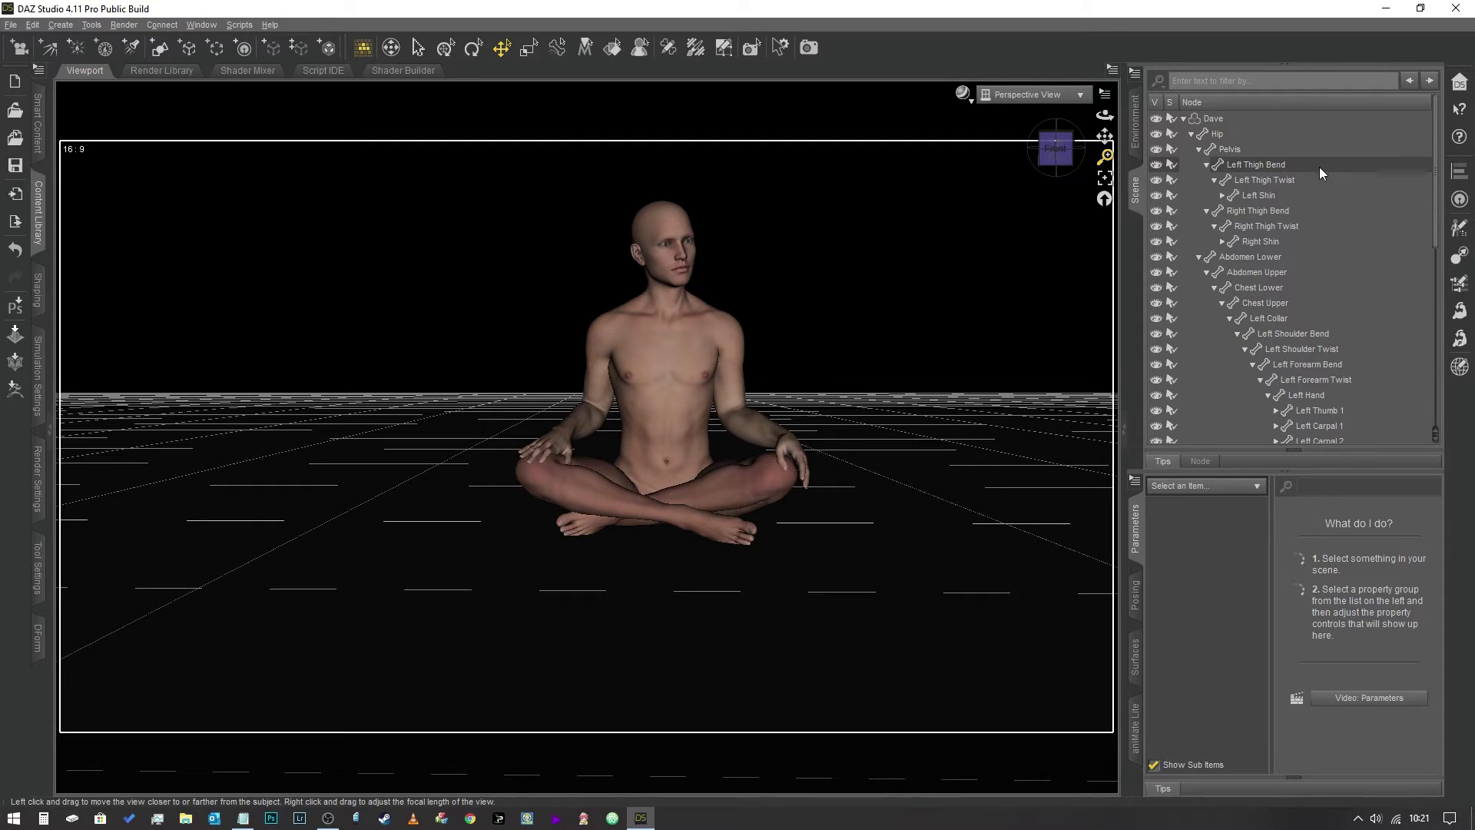
click(1192, 133)
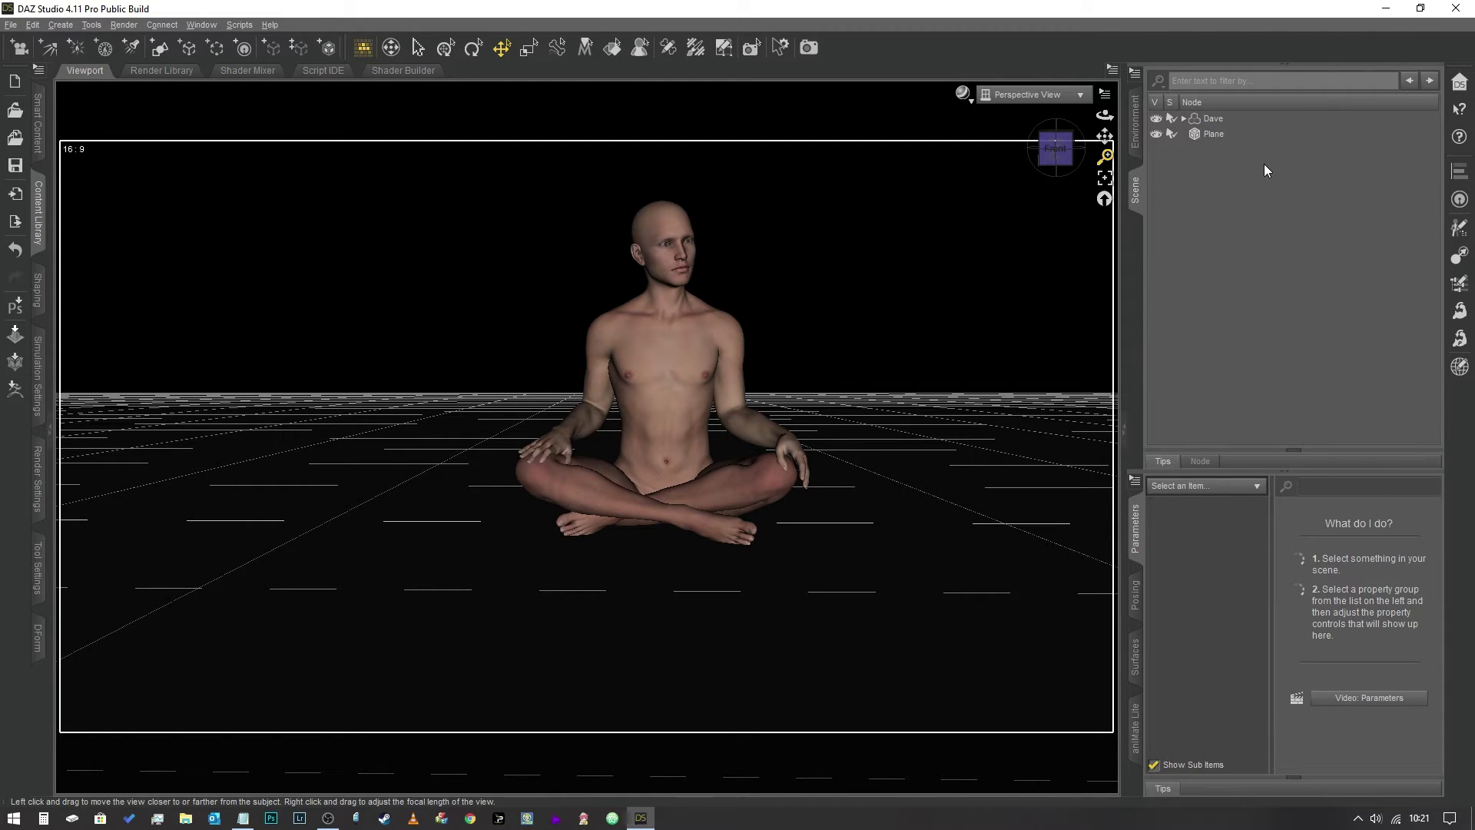
click(1218, 120)
click(1196, 135)
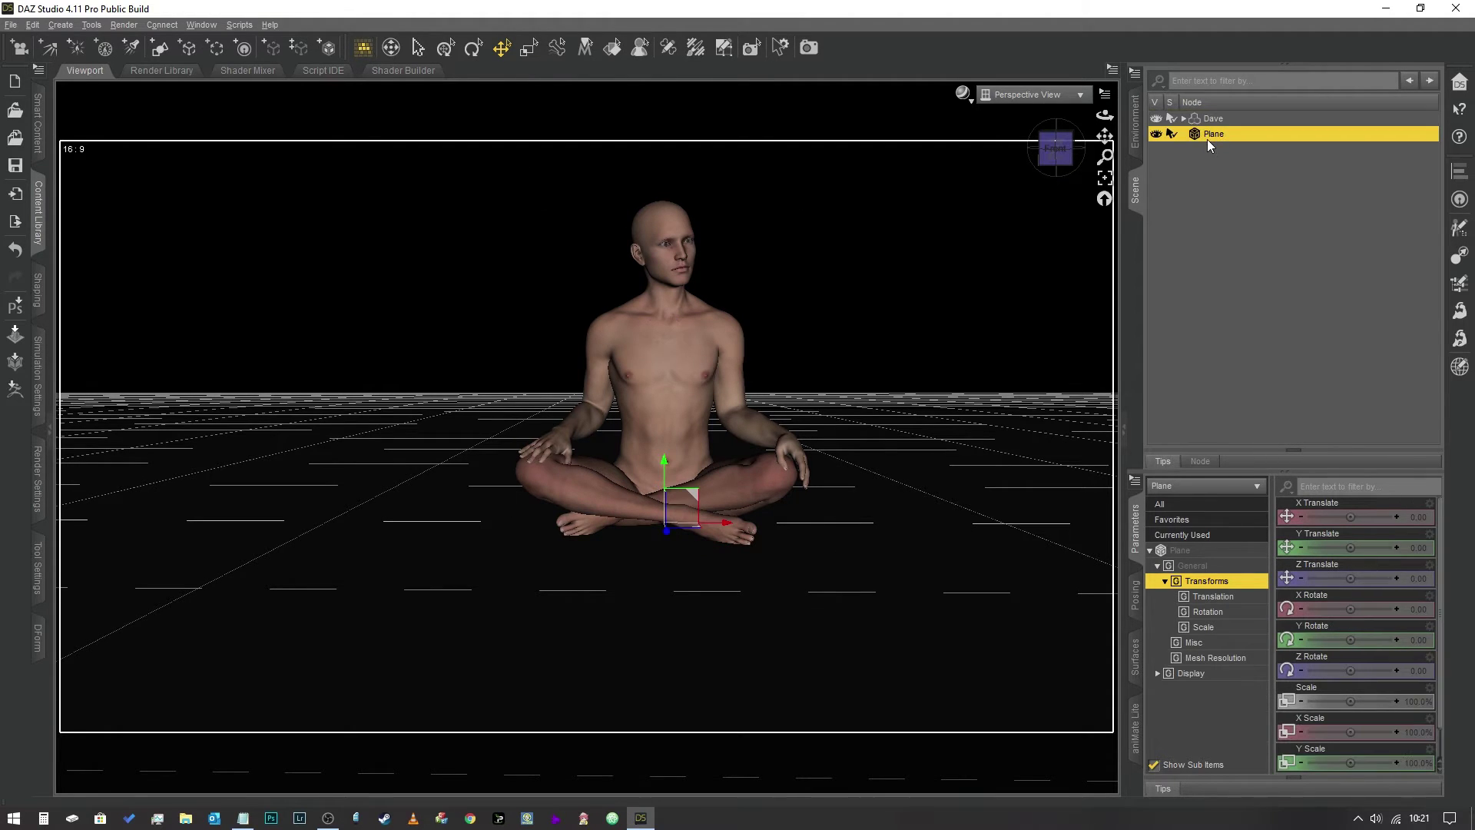
key(Delete)
- Save the figure's pose as a pose preset named "Dave cross_legged" in My Poses > Male > Genesis 8 > Dave
click(1213, 120)
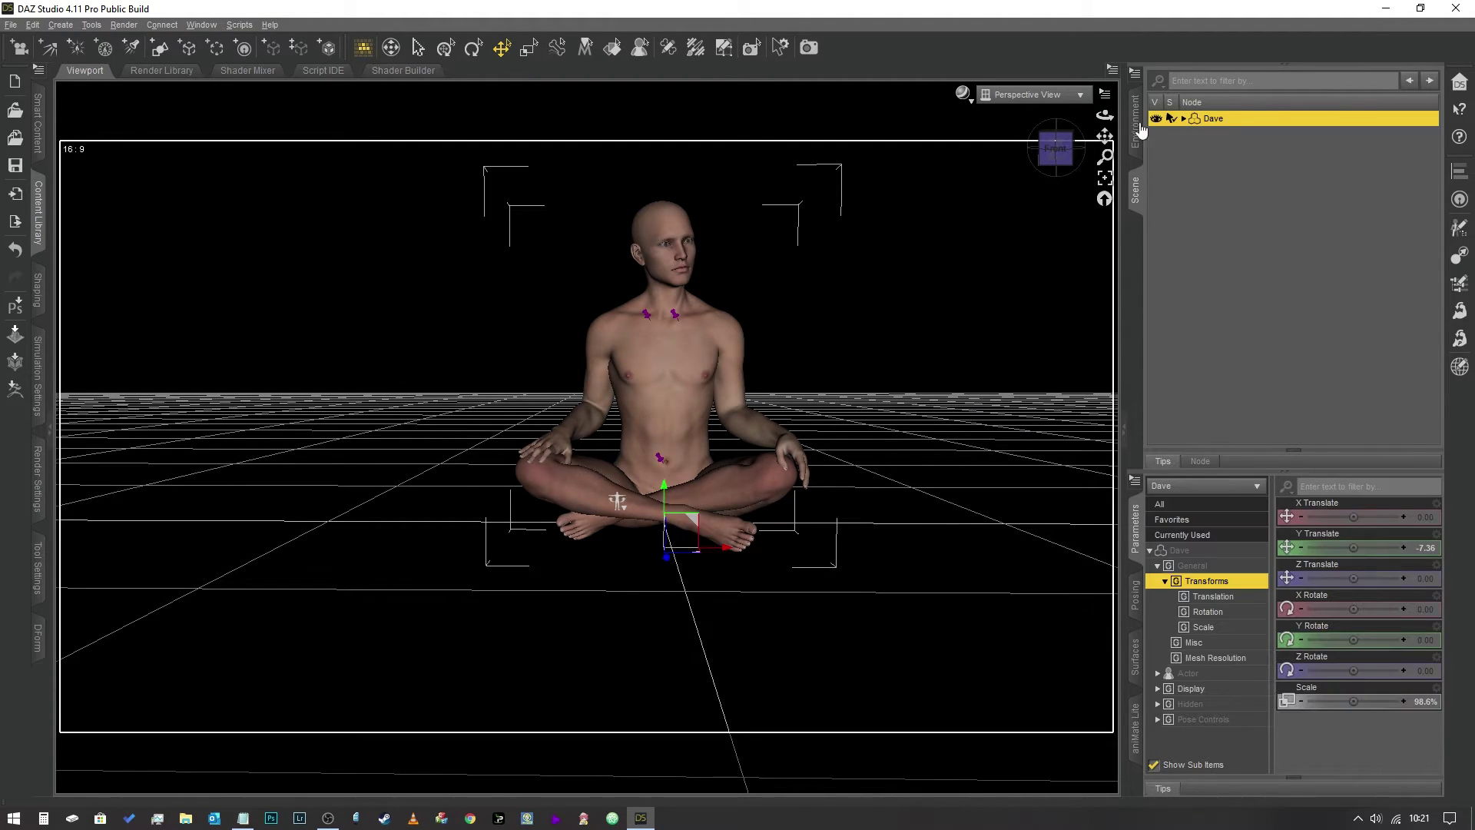
click(10, 24)
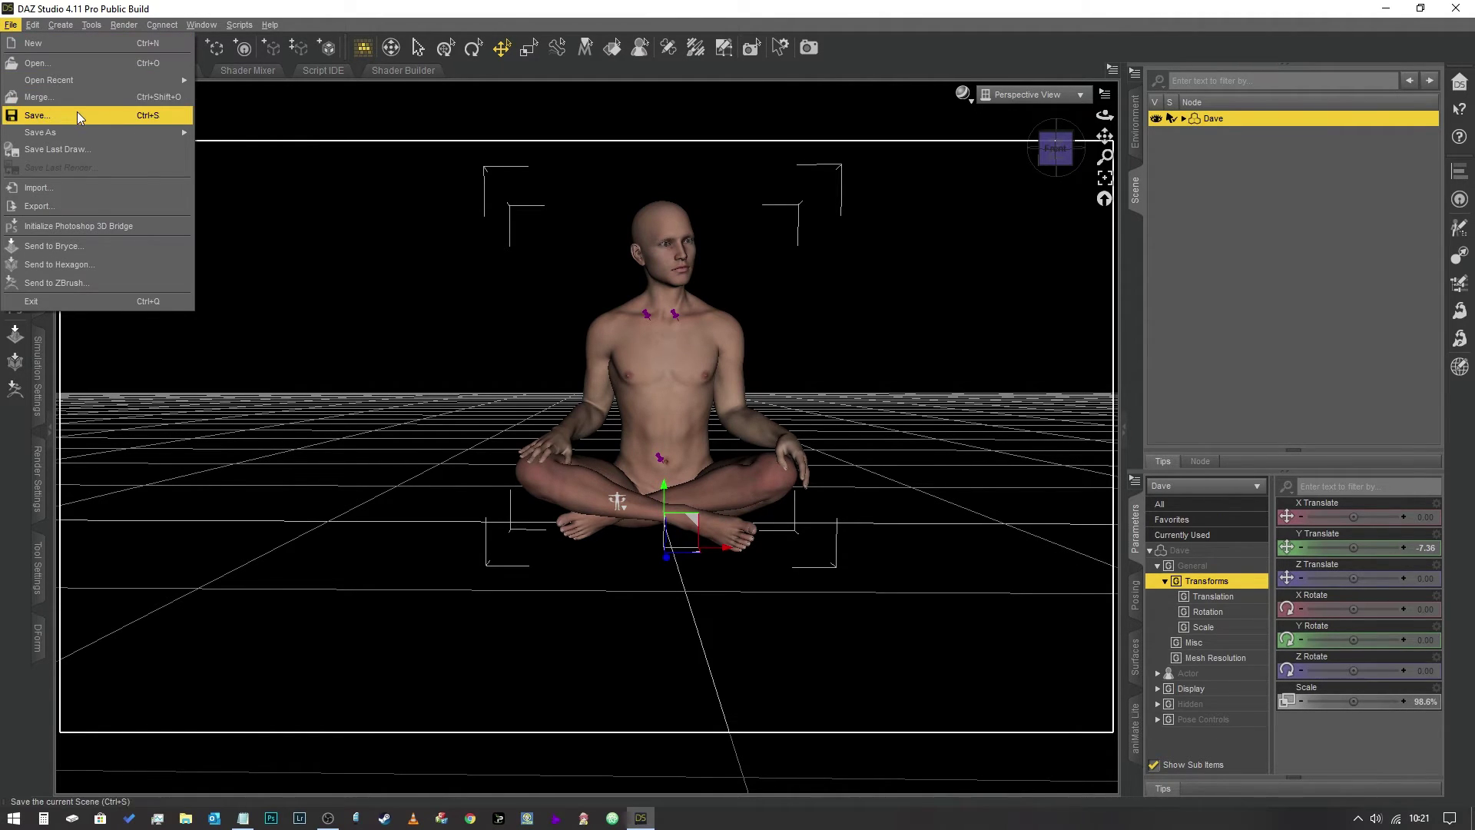
mouse_move(121, 135)
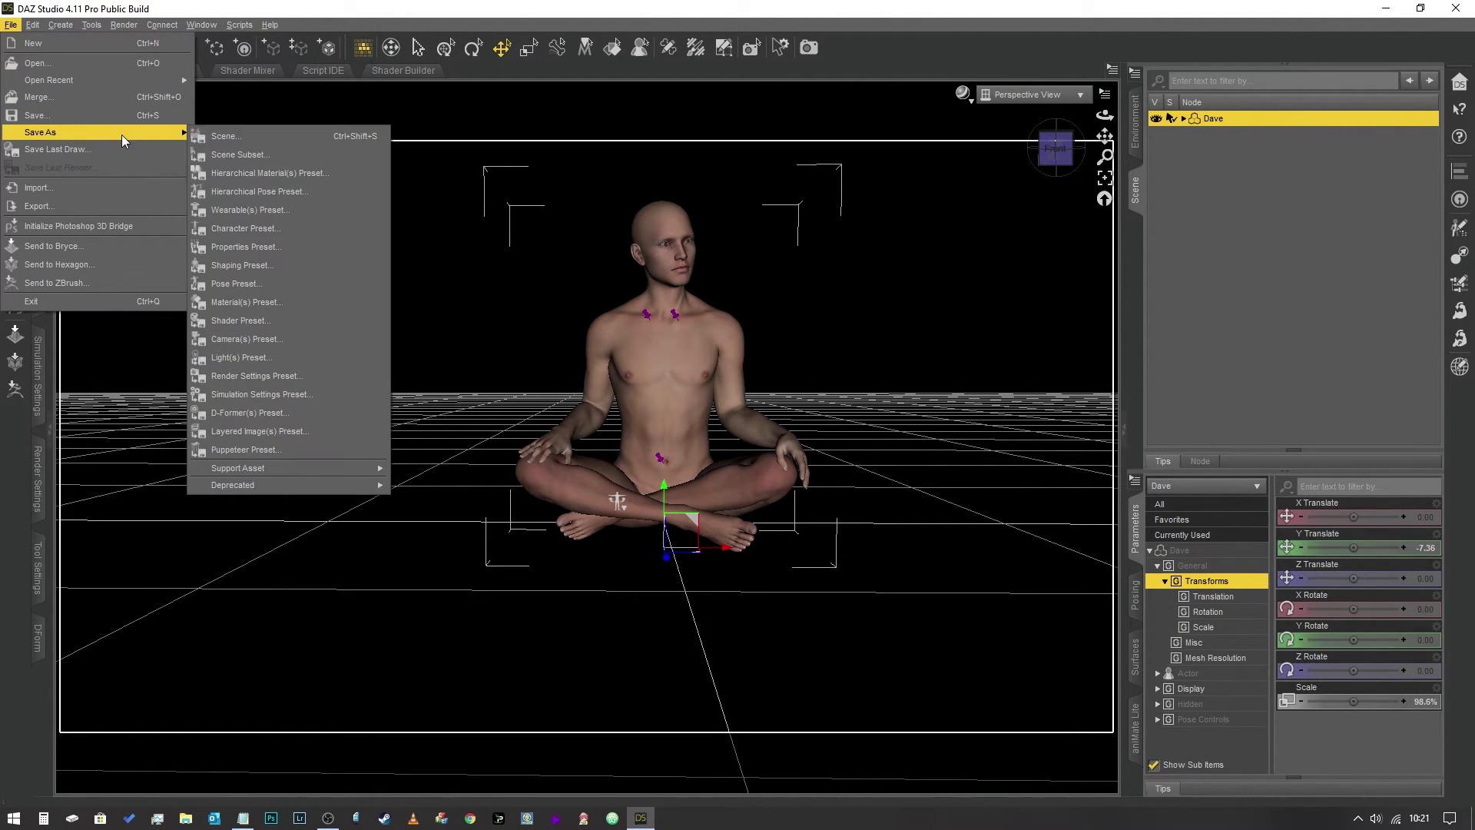
click(275, 283)
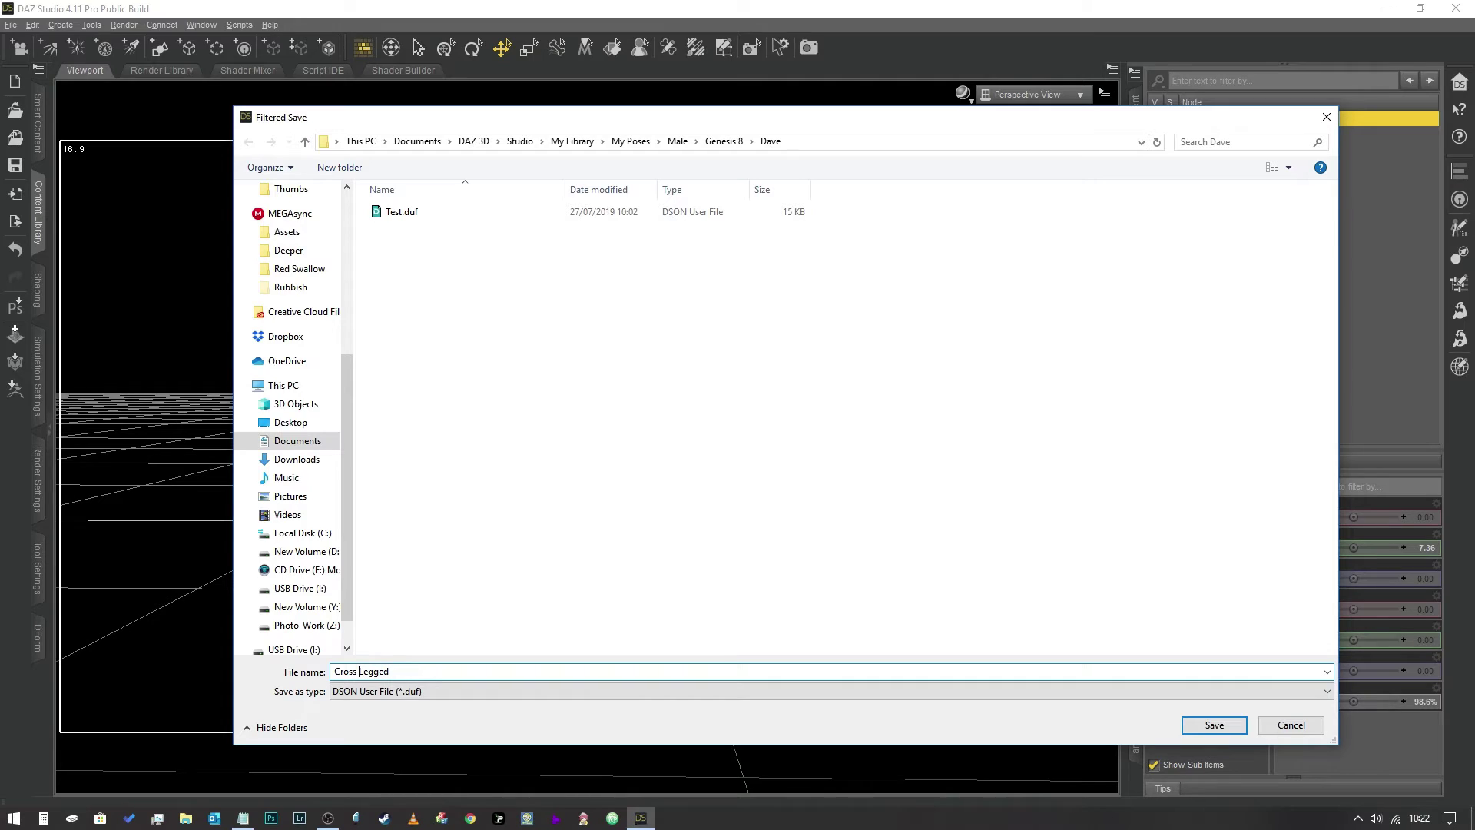
text(Dave)
key(BackSpace)
text(c)
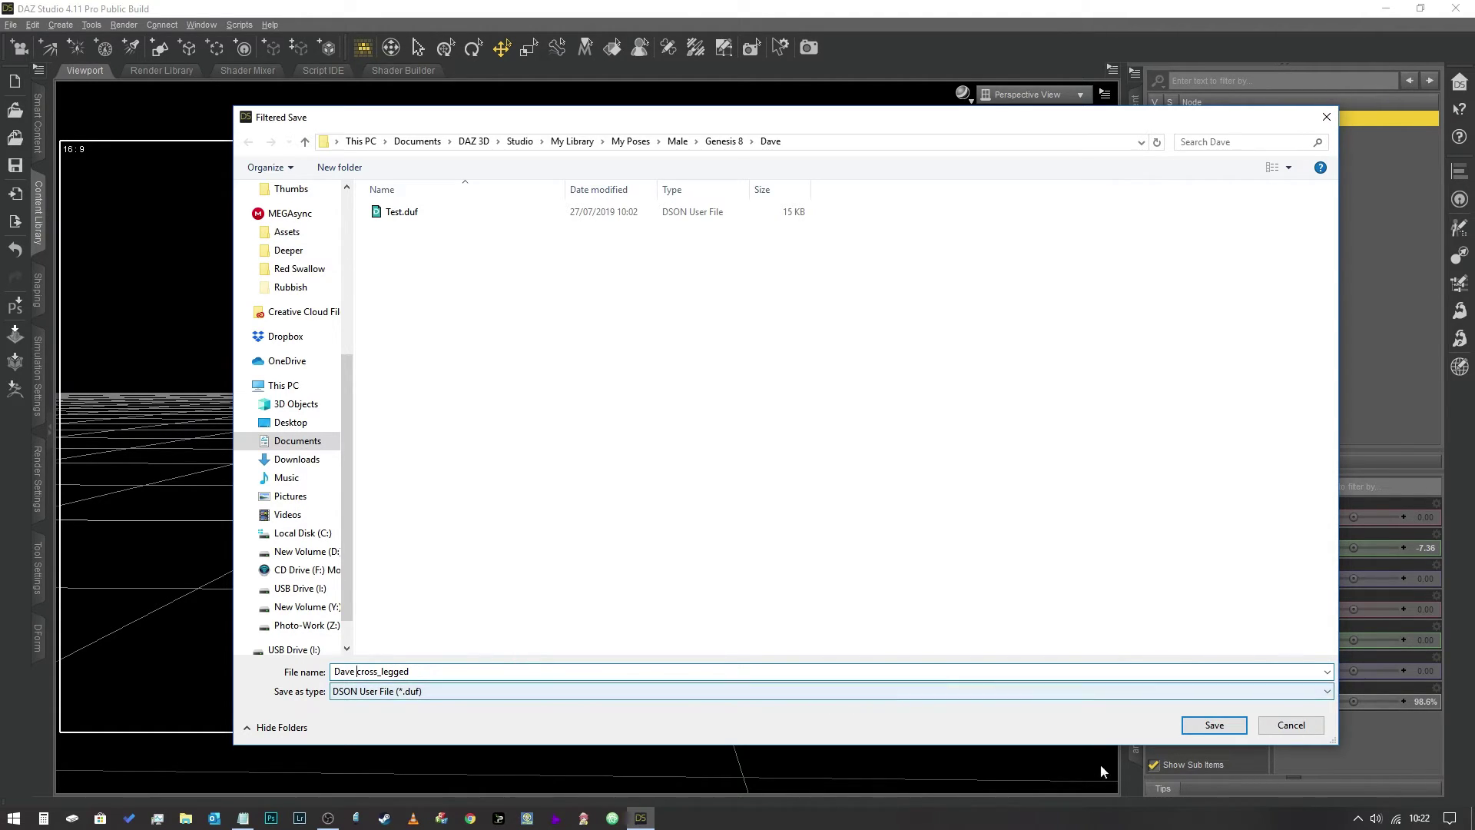
click(1236, 725)
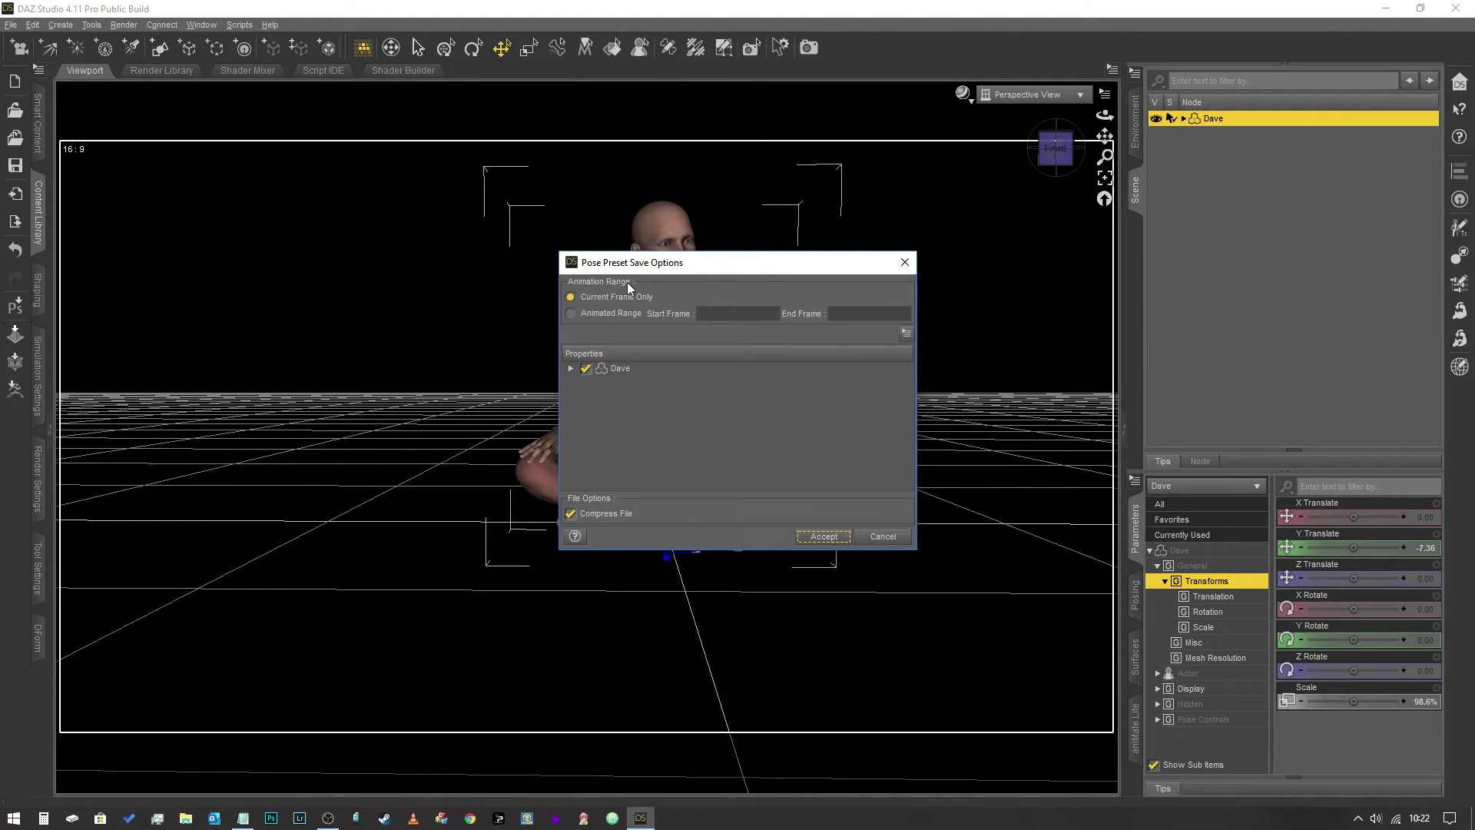
- Accept the pose preset options with Current Frame Only, all of the figure's properties and Compress File enabled
click(580, 311)
click(569, 369)
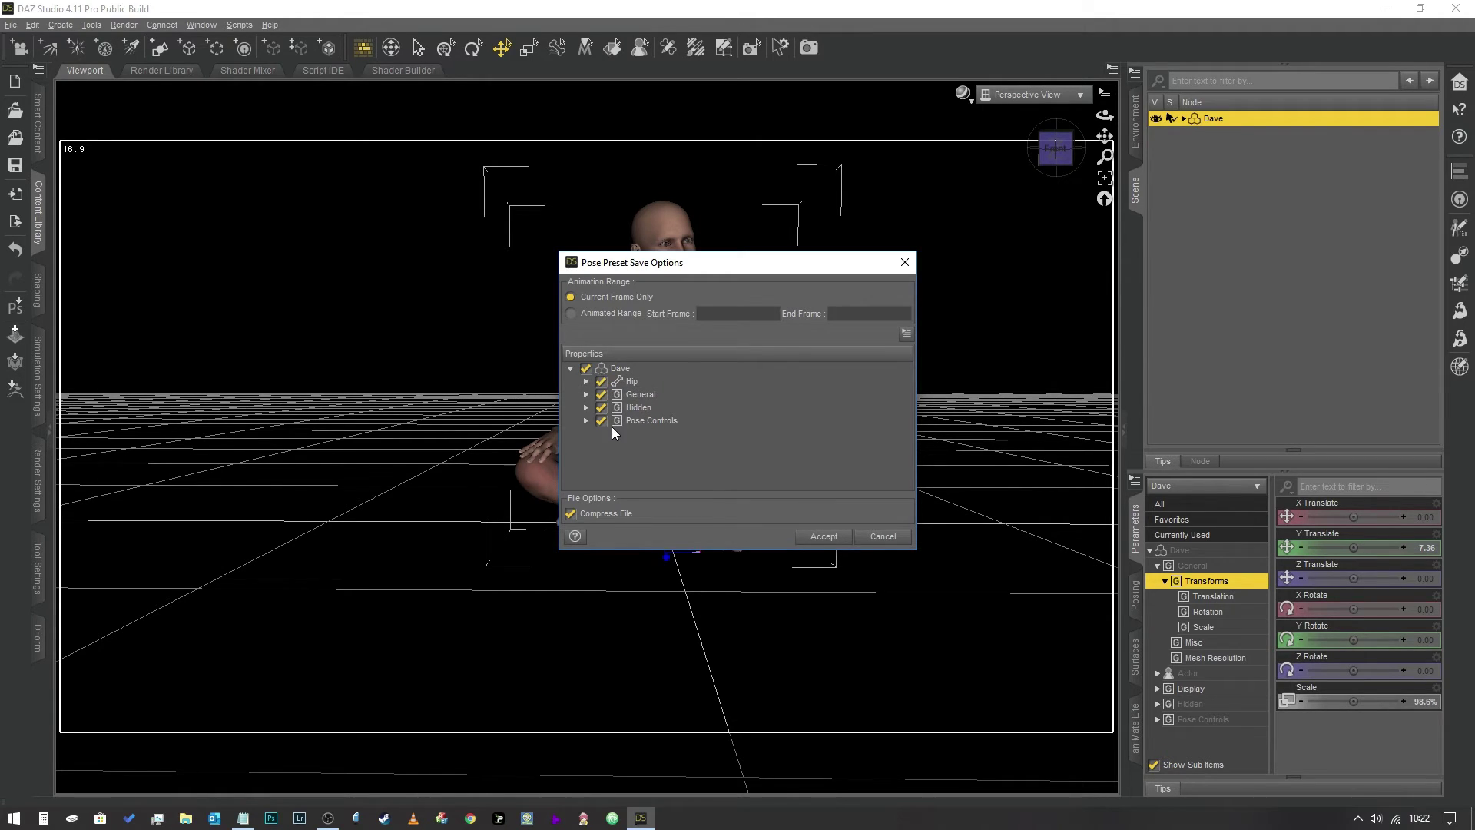
click(572, 369)
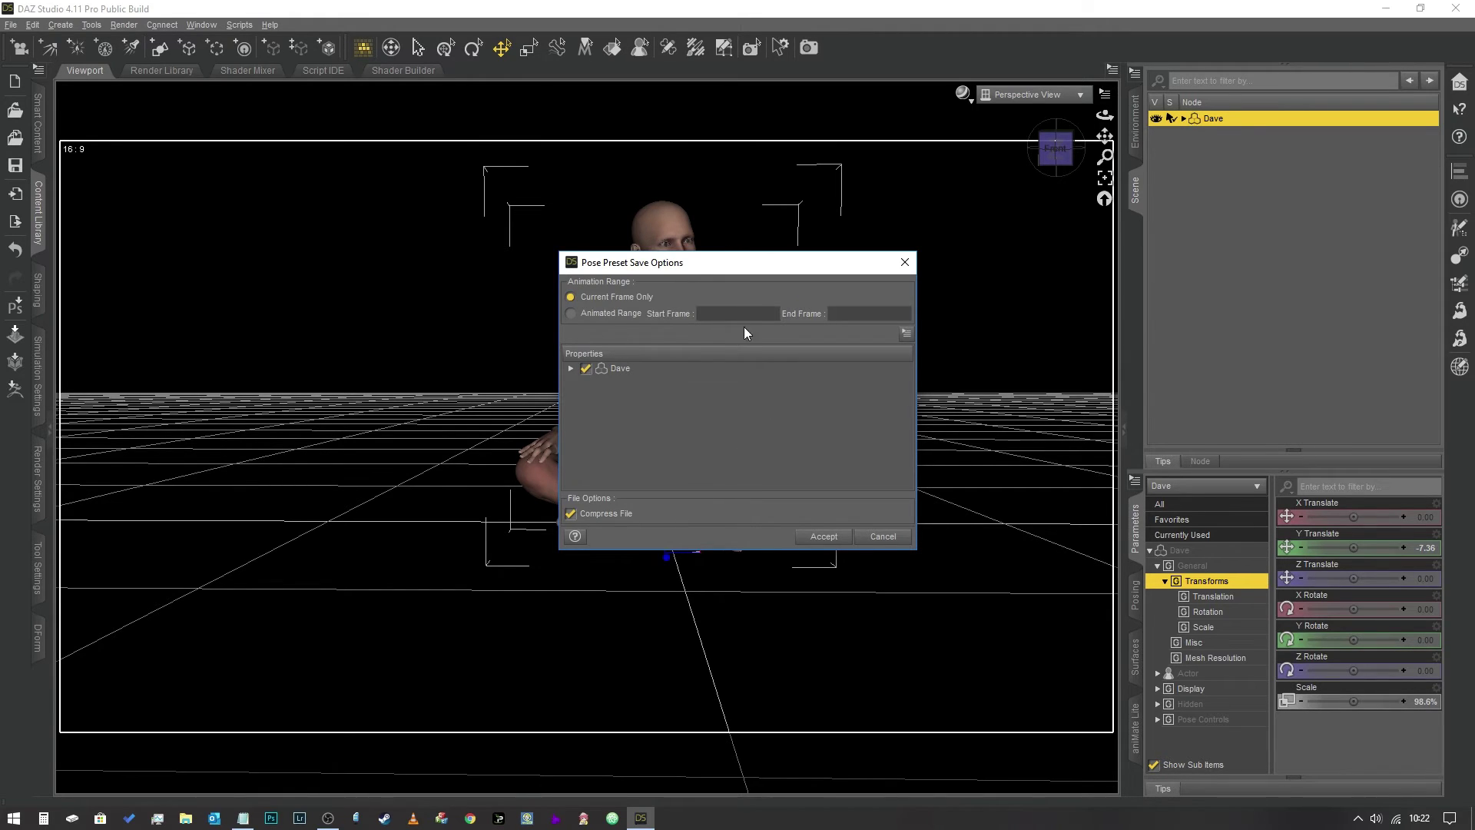
click(823, 537)
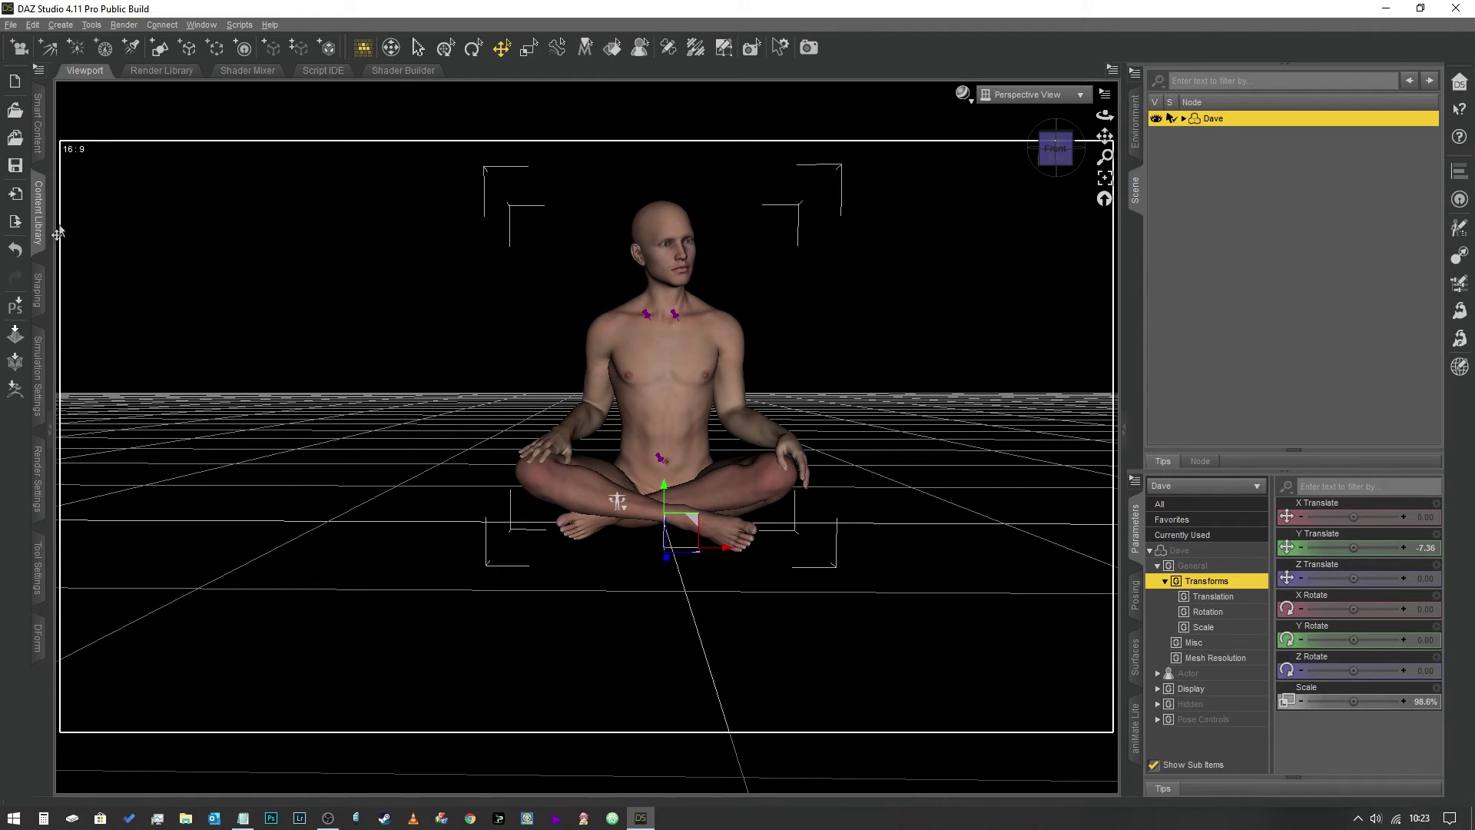
- Open the My Poses > Male > Genesis 8 > Dave folder in the content library
click(37, 204)
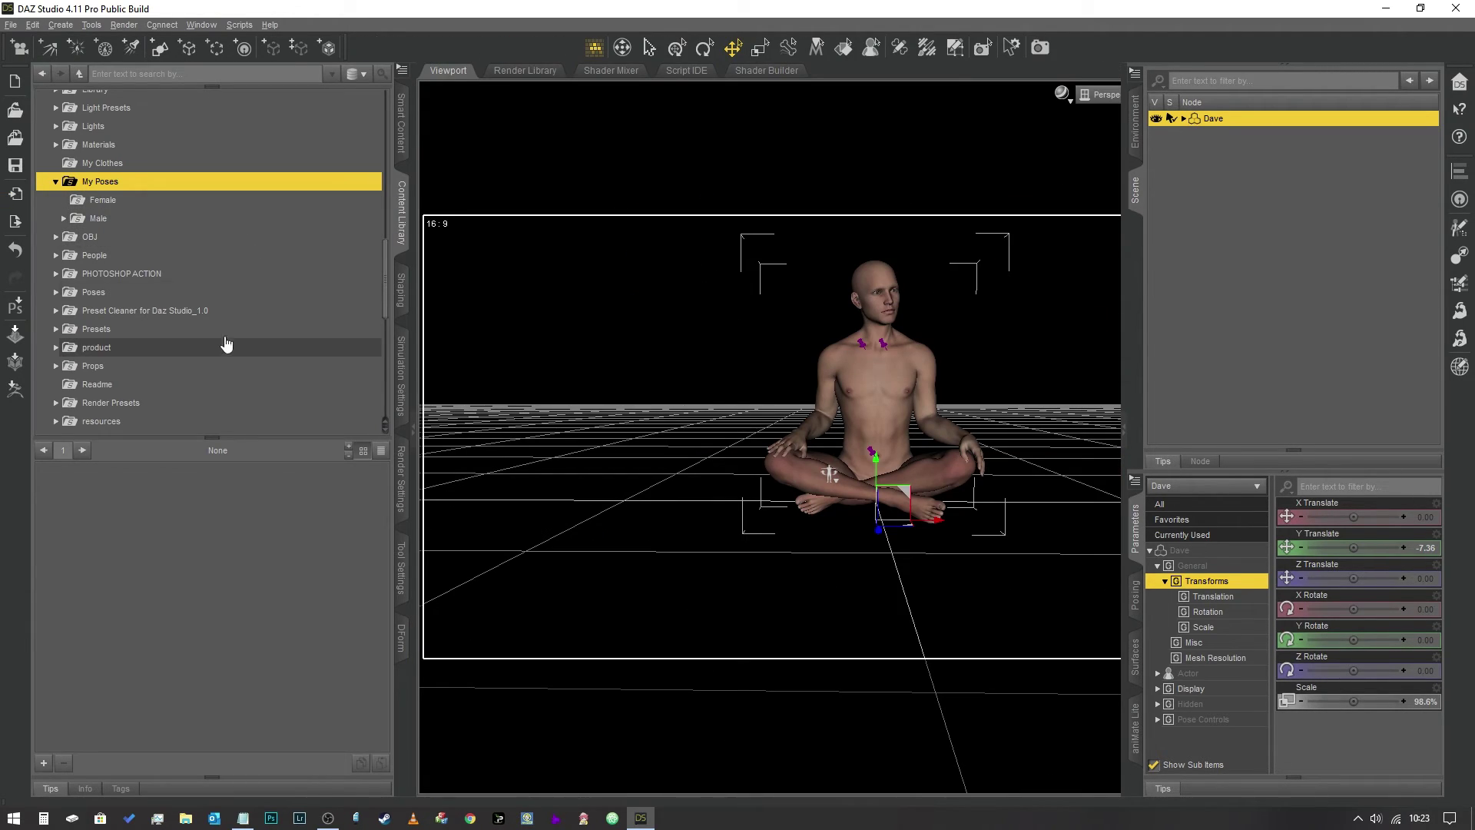
click(102, 218)
click(108, 238)
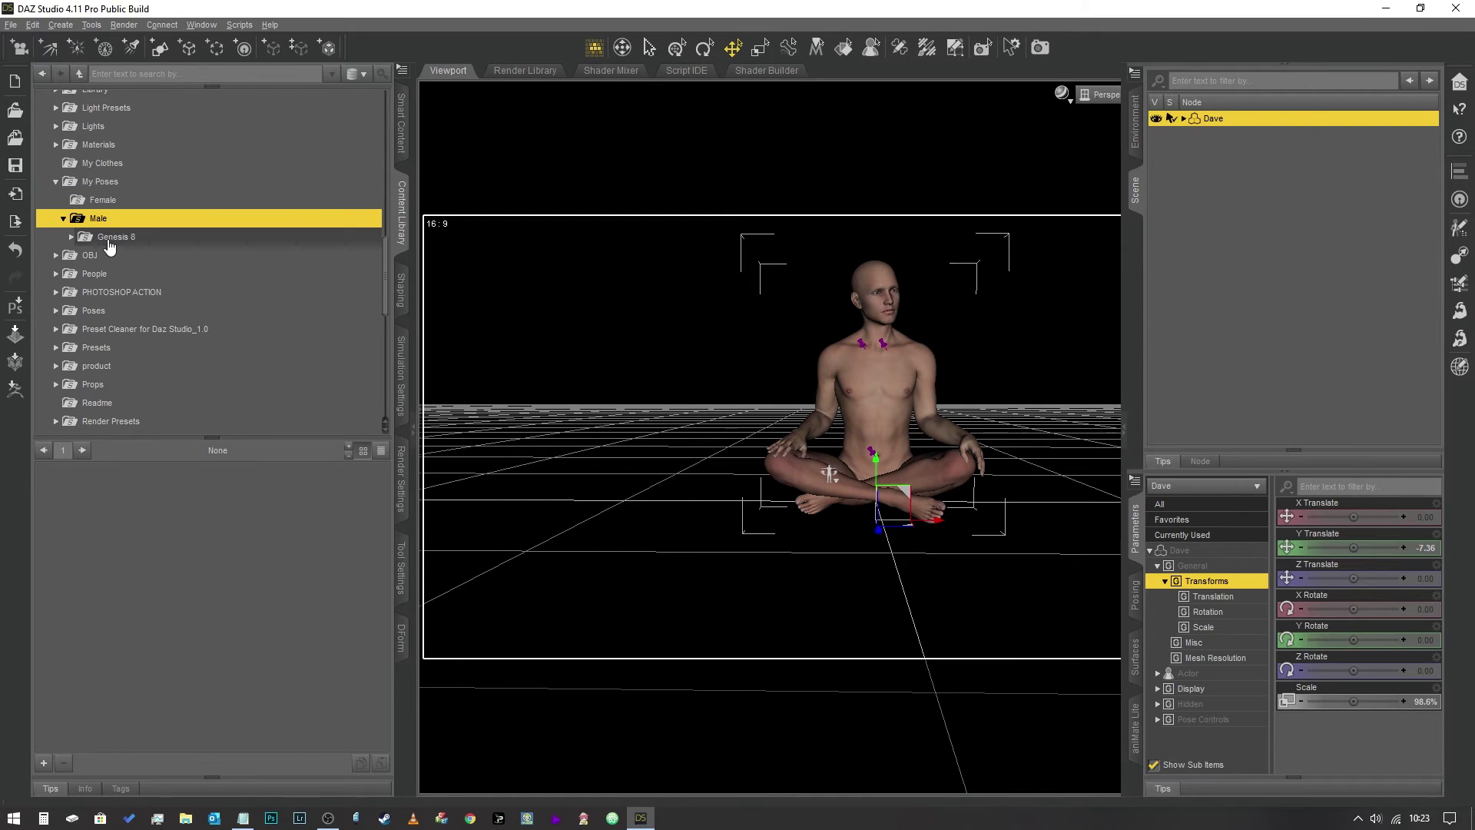
click(135, 260)
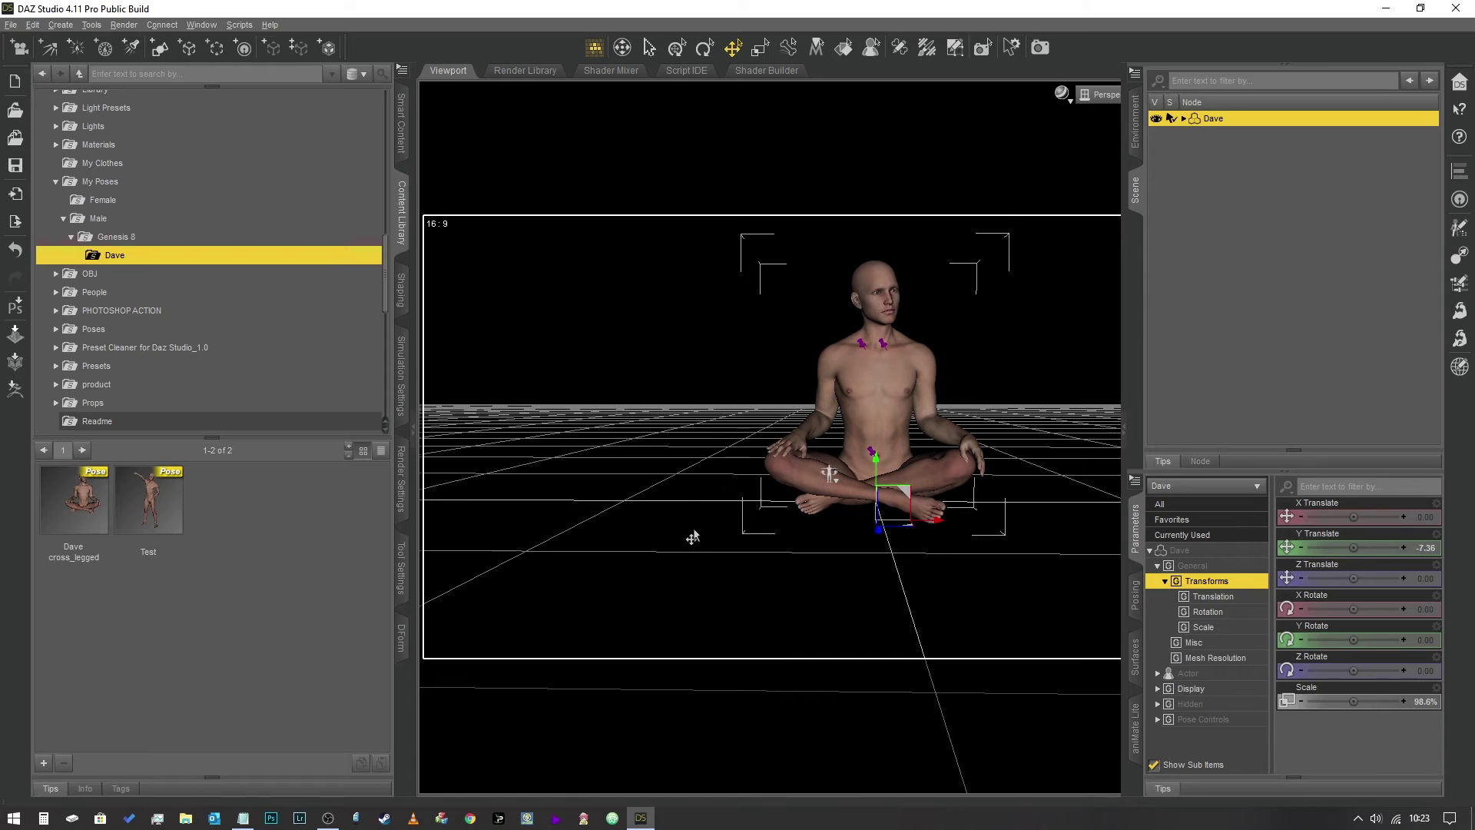
- Restore the figure to its default pose and apply the saved "Dave cross_legged" pose preset
right_click(824, 489)
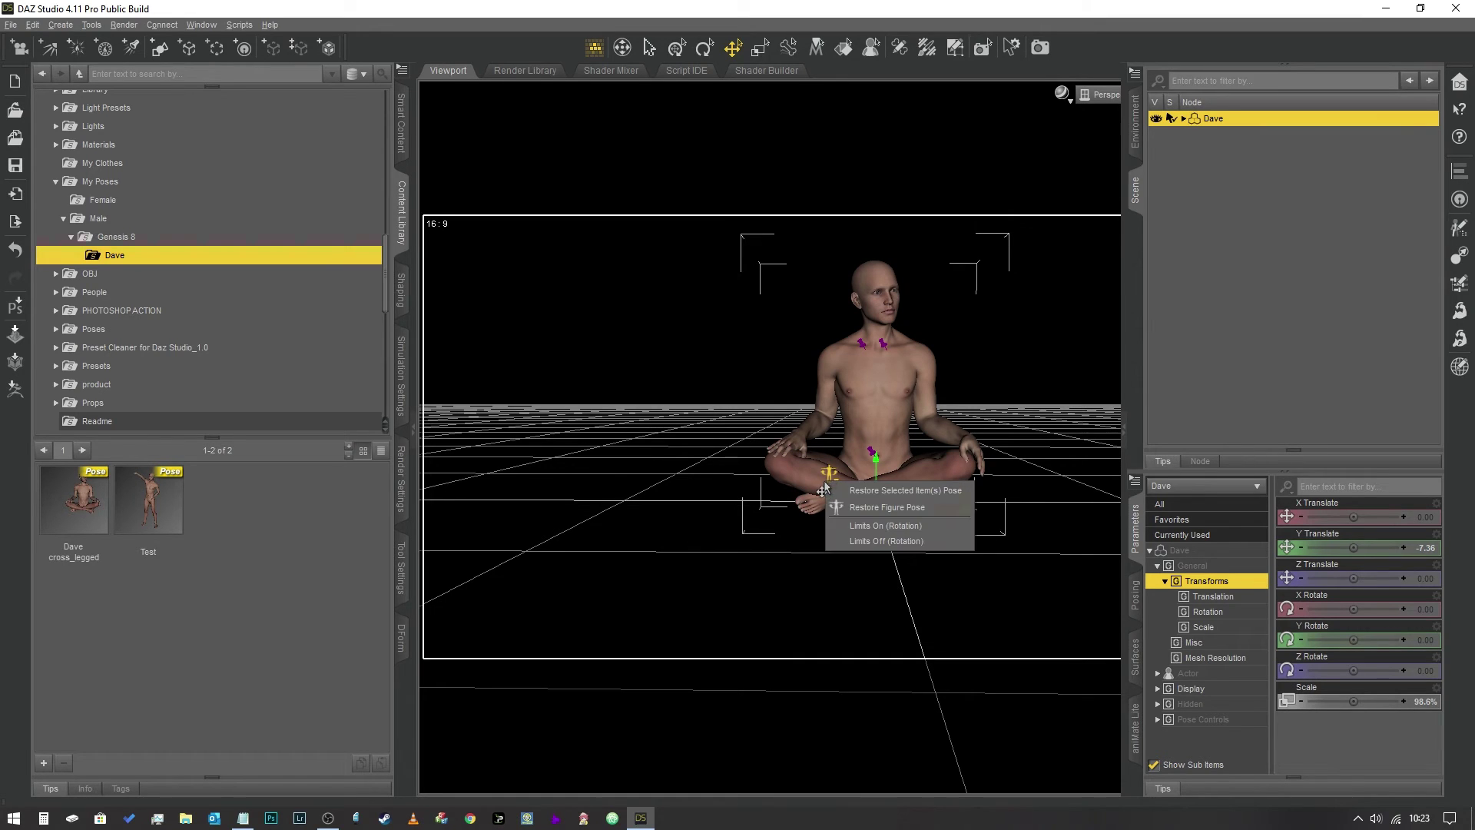
click(874, 507)
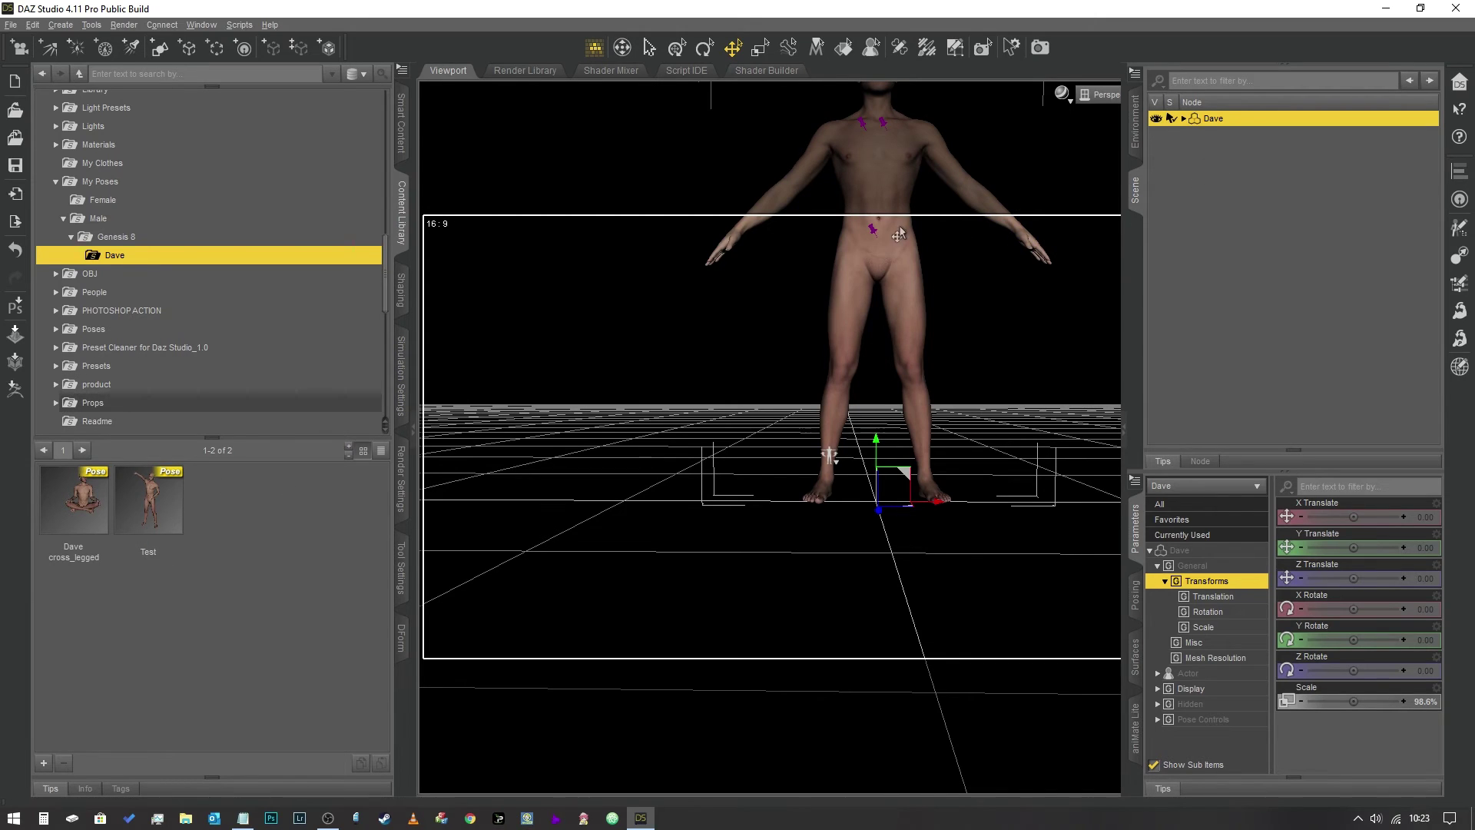
double_click(73, 499)
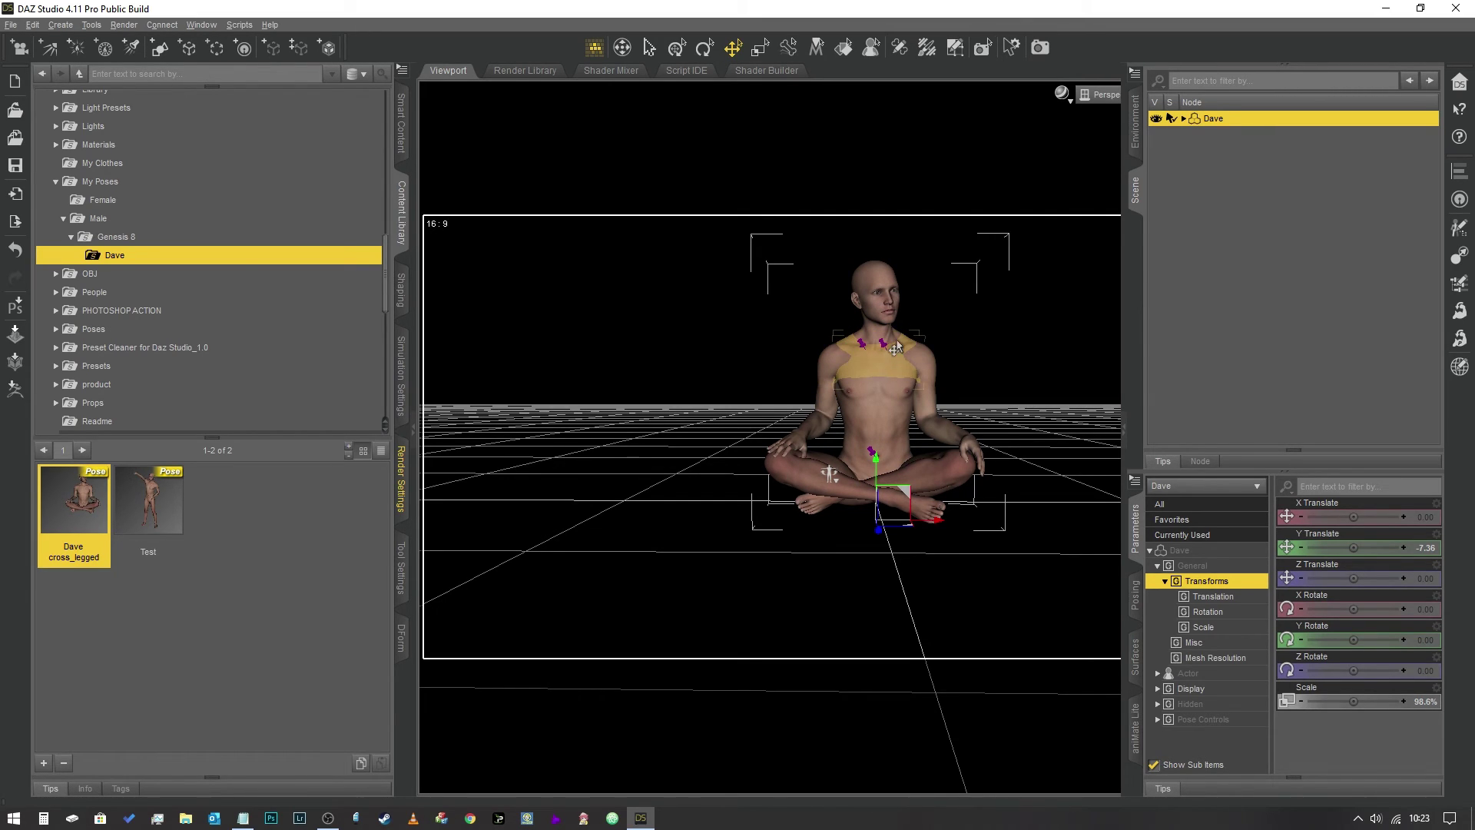
- Remove the translation and rotation pins from the Left Collar bone
click(915, 363)
click(937, 307)
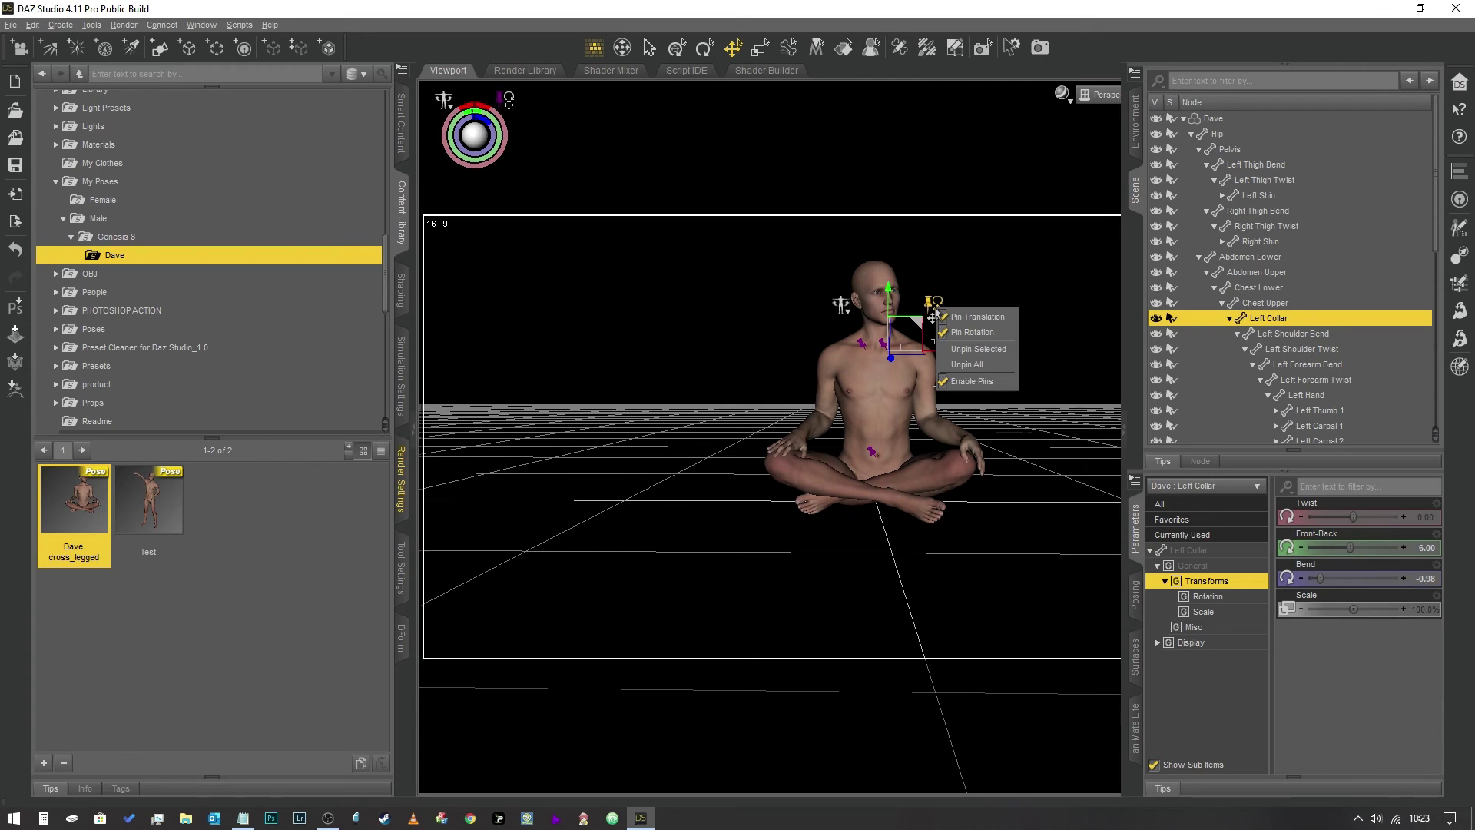
click(953, 317)
click(938, 311)
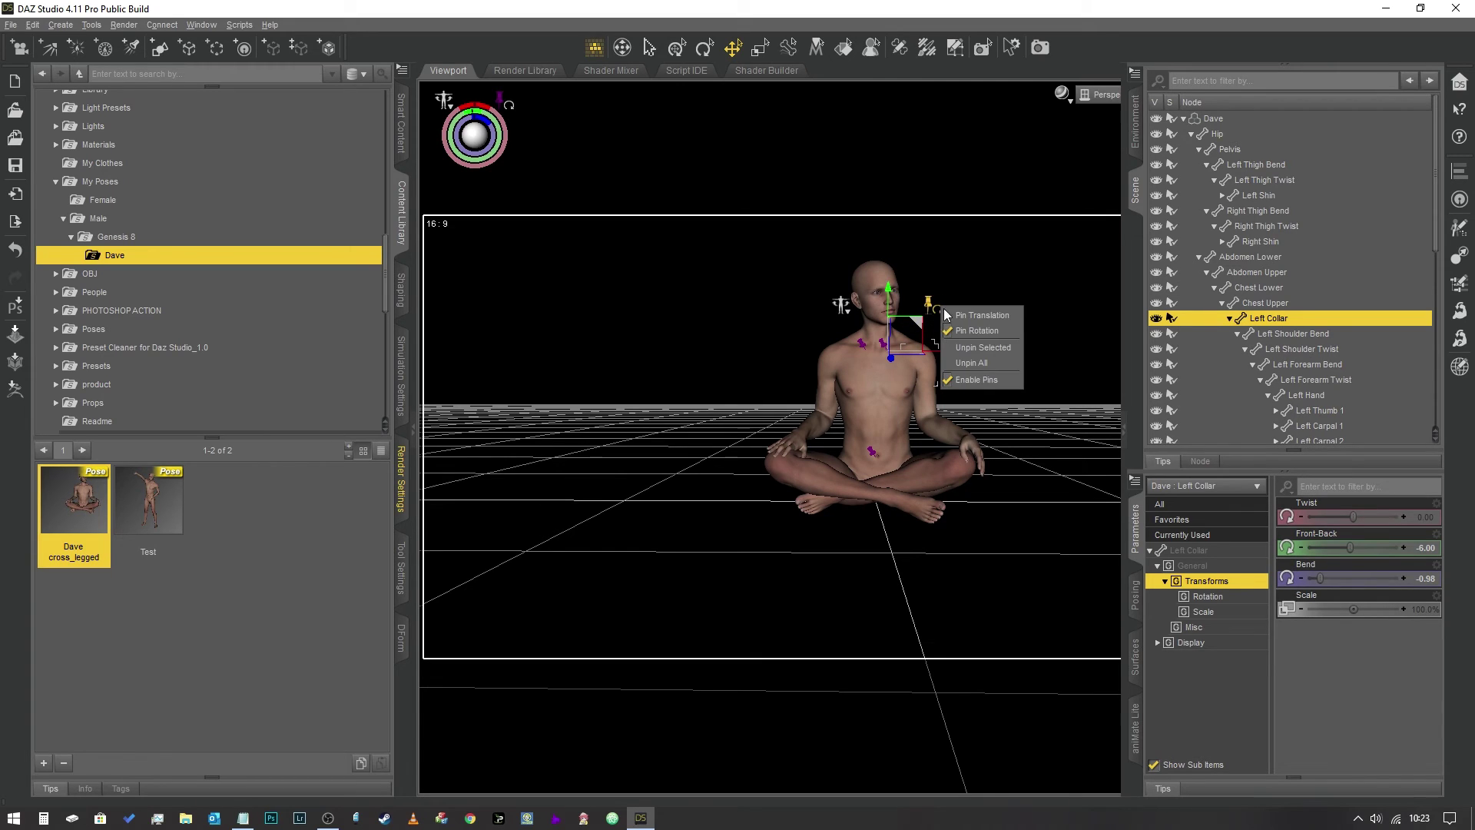
click(977, 332)
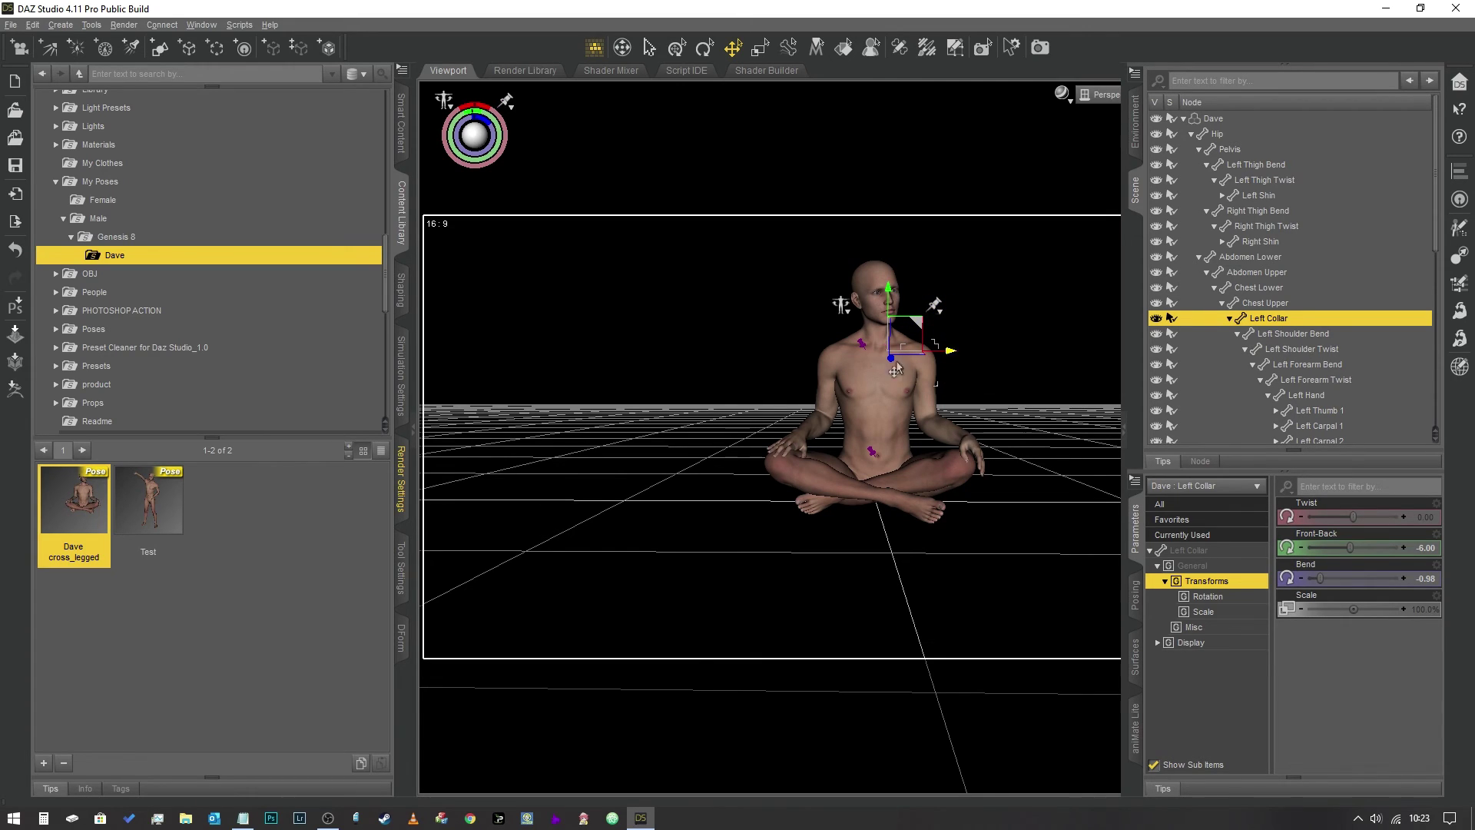
- Remove the translation and rotation pins from the Right Collar bone
click(849, 360)
click(918, 308)
click(956, 333)
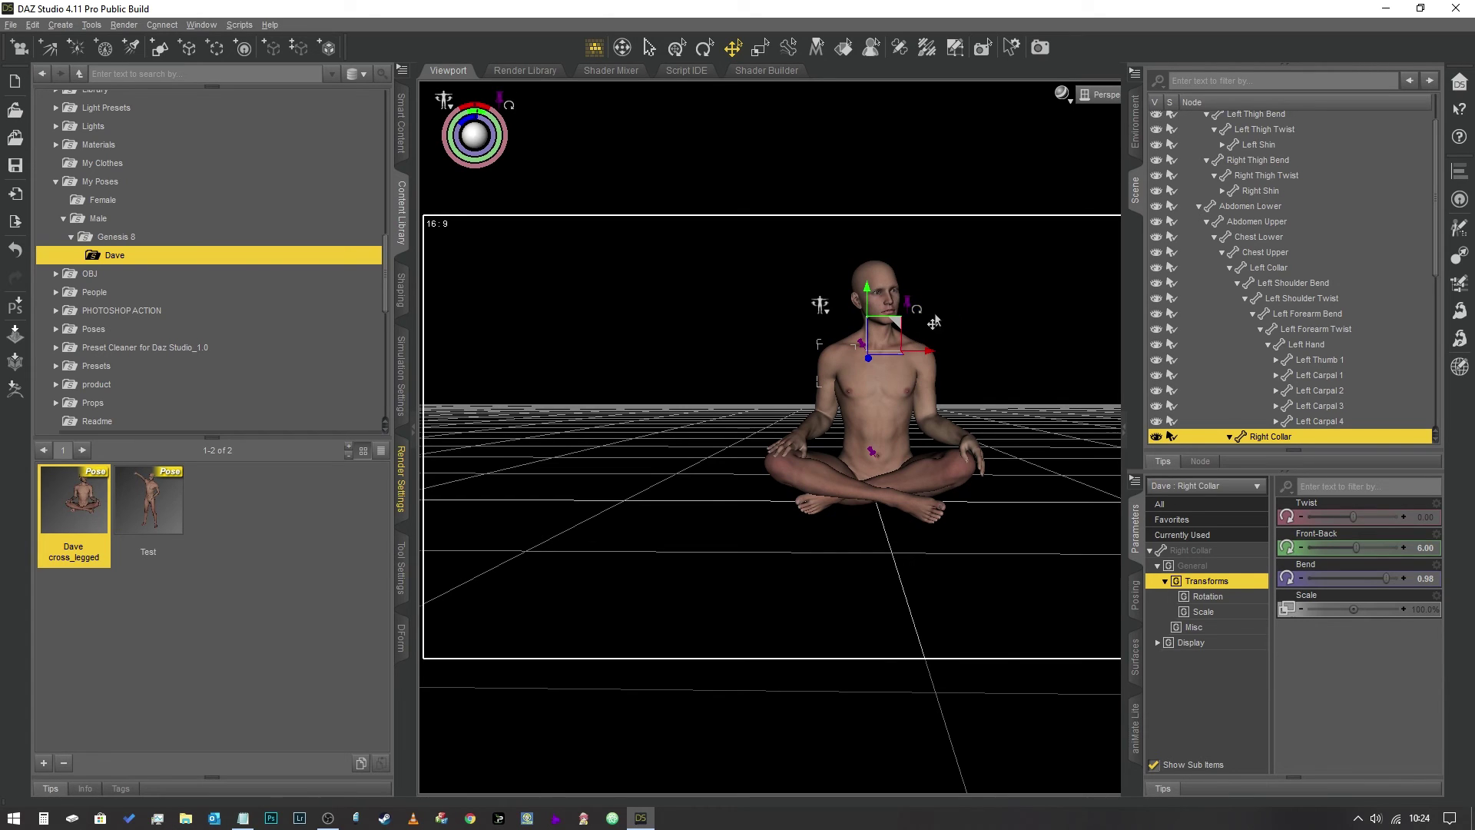
click(920, 309)
click(949, 321)
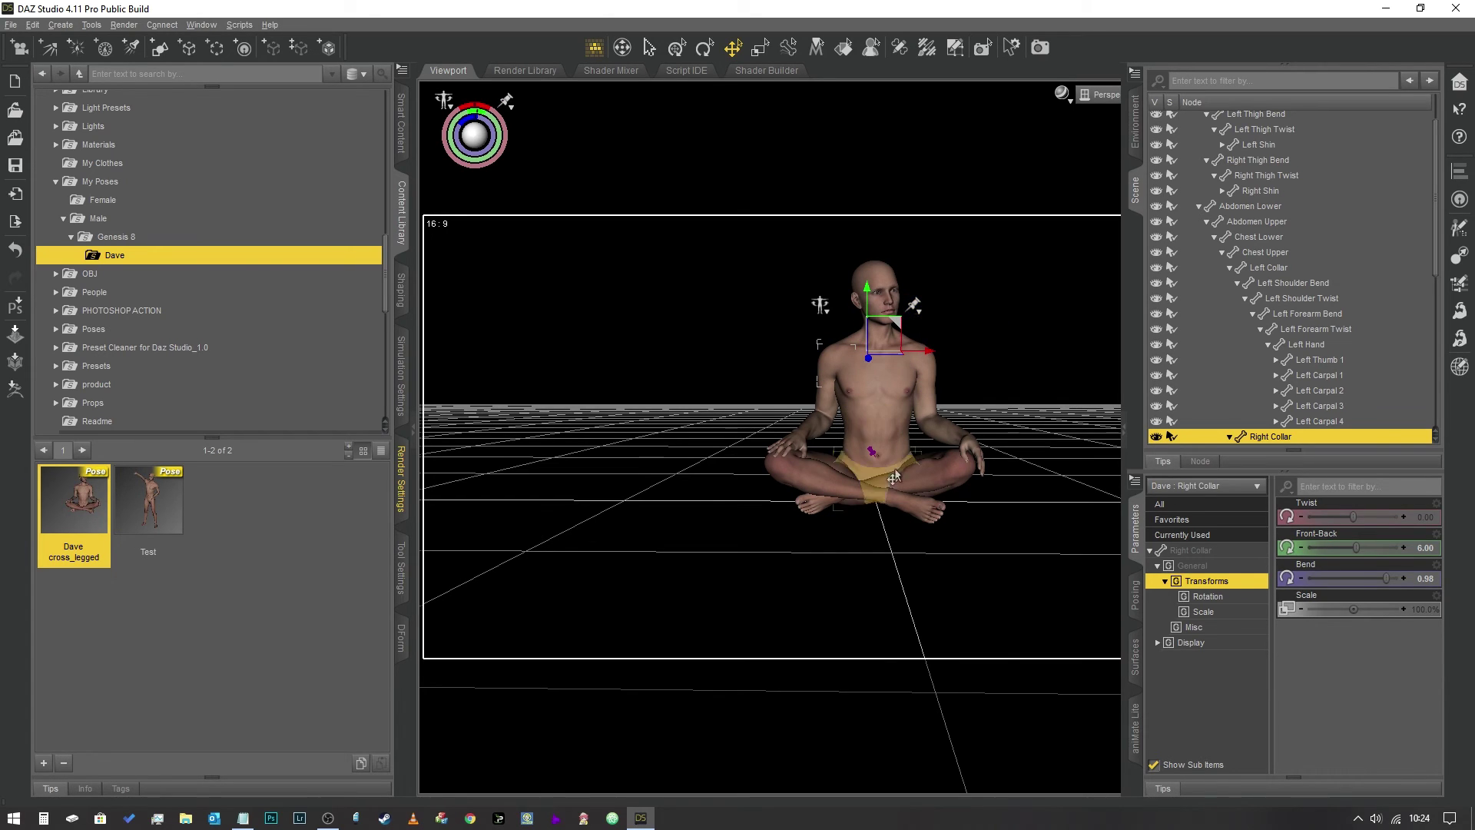
- Select the Hip bone, remove its translation and rotation pins, and clear the selection
click(884, 477)
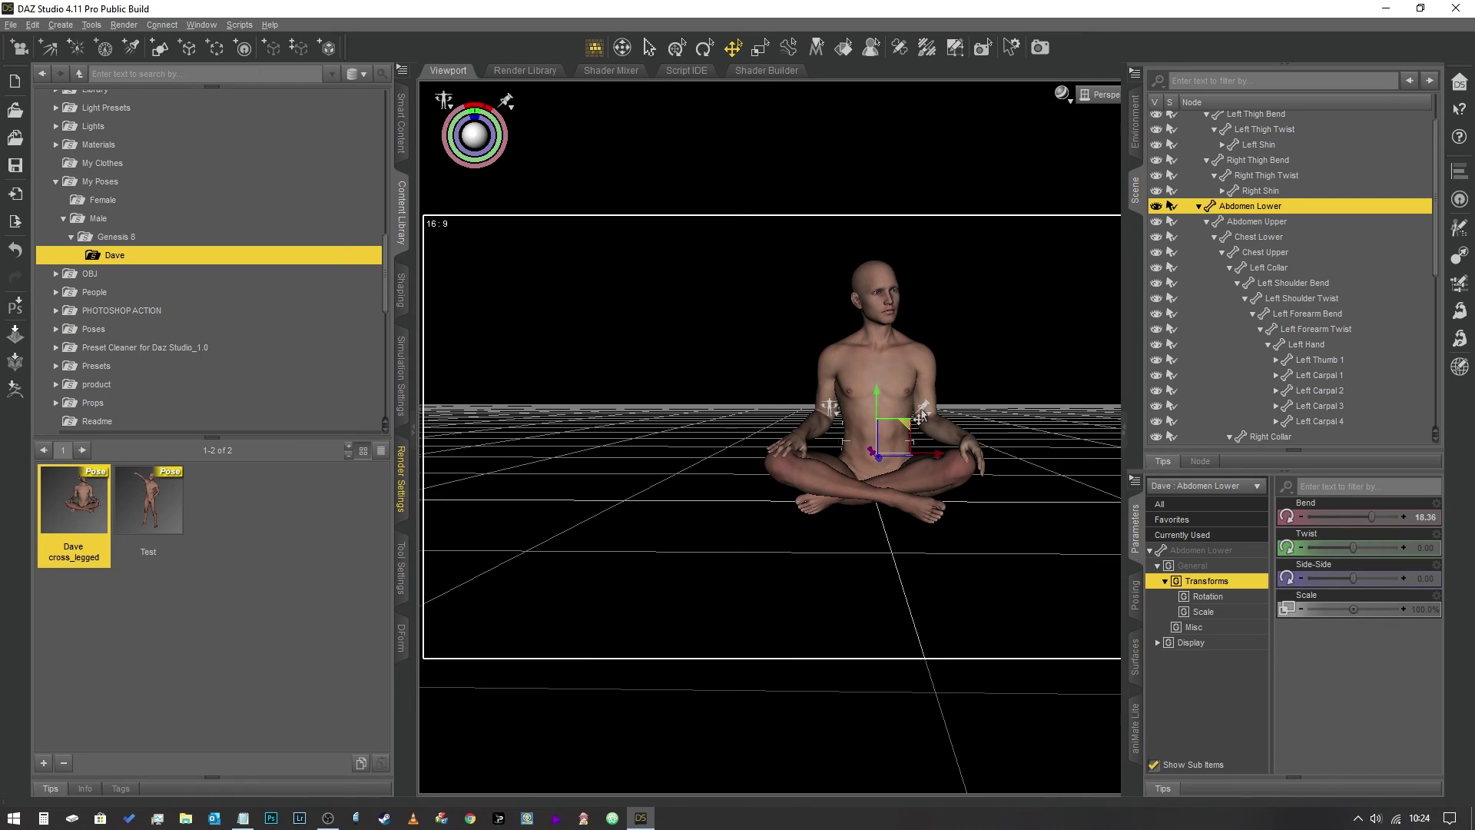
click(876, 477)
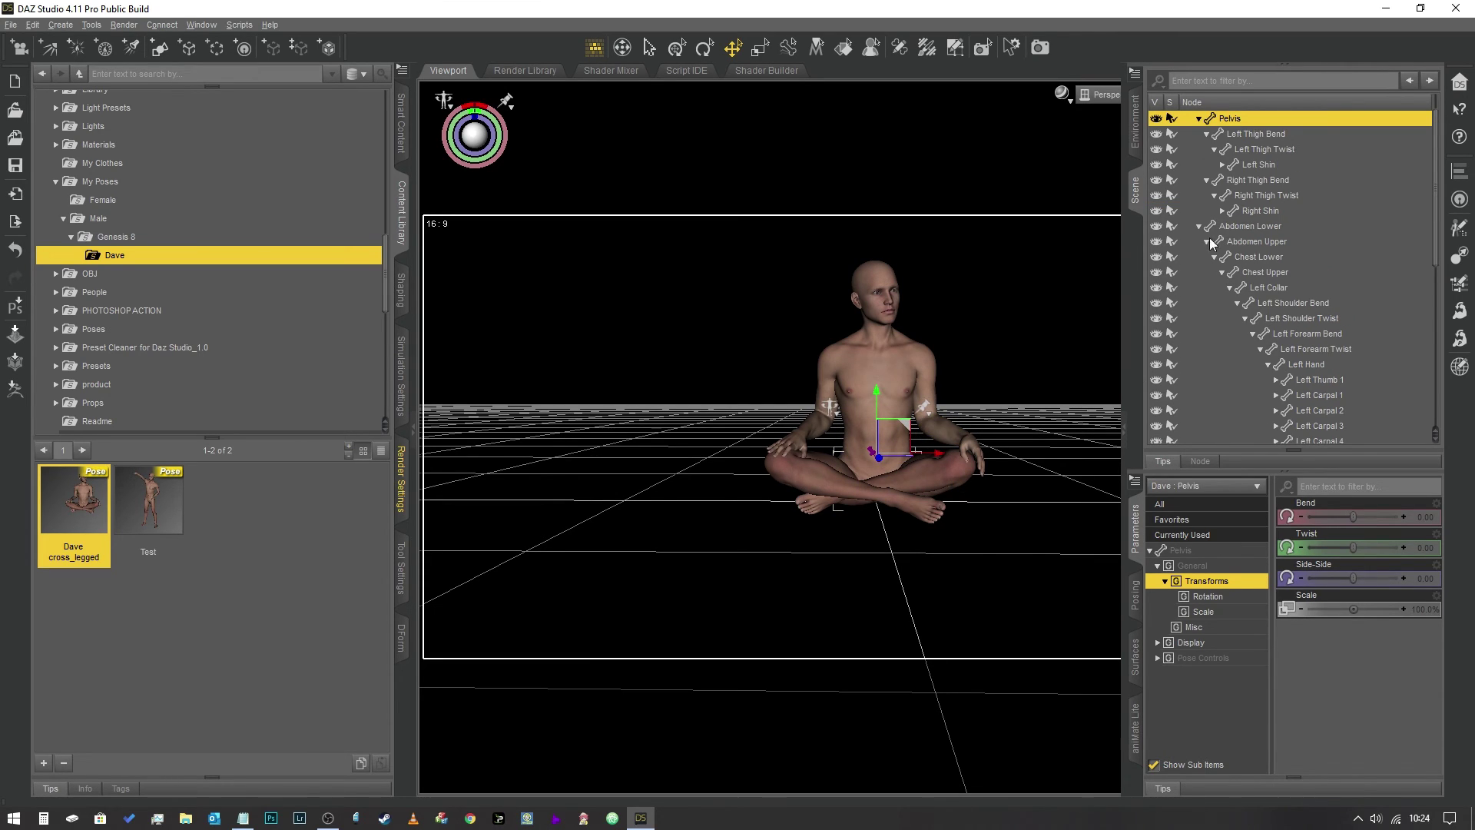
scroll(1232, 166, up, 1)
click(1233, 137)
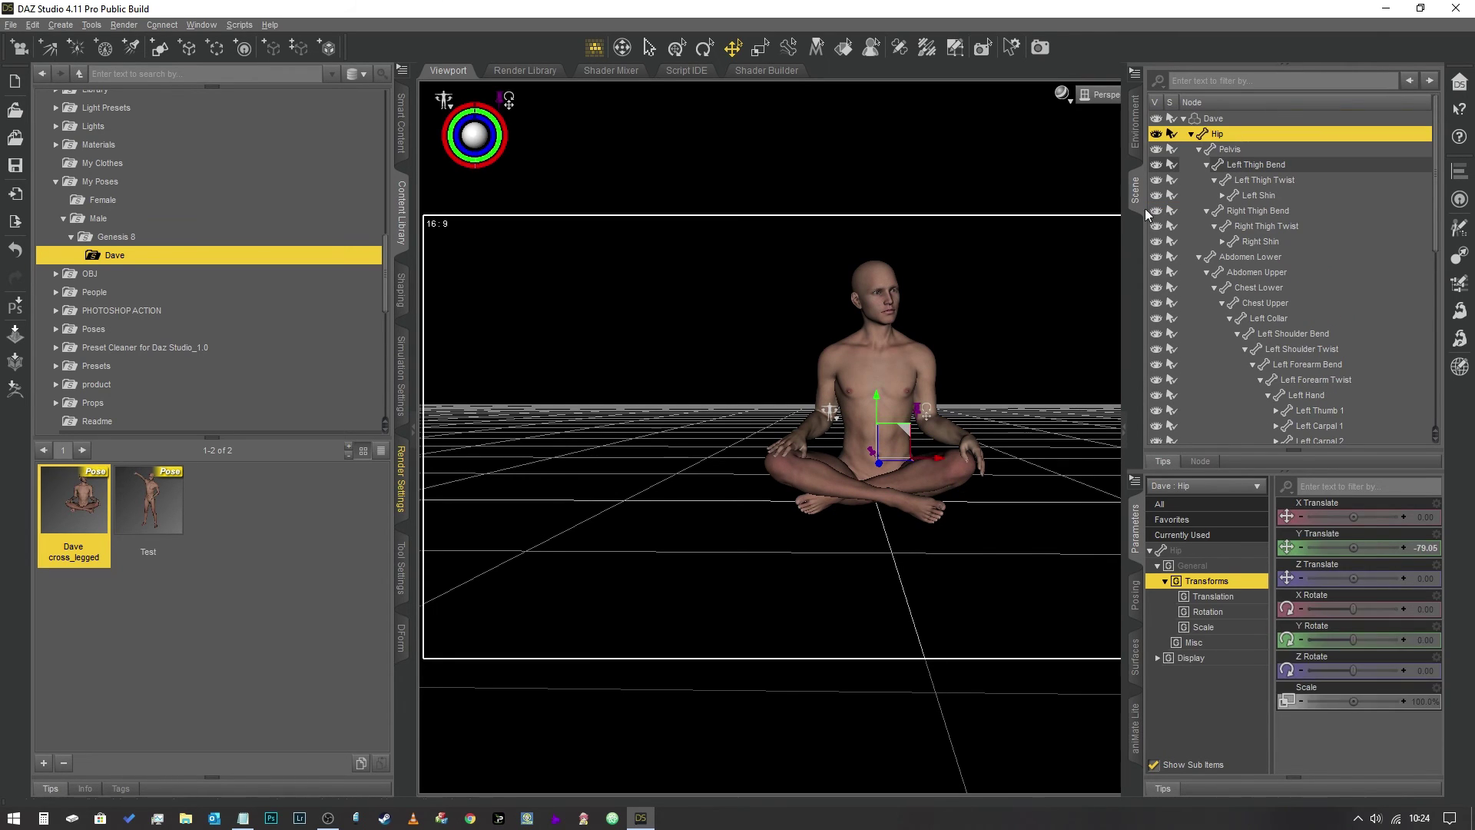
click(920, 425)
click(960, 427)
click(927, 421)
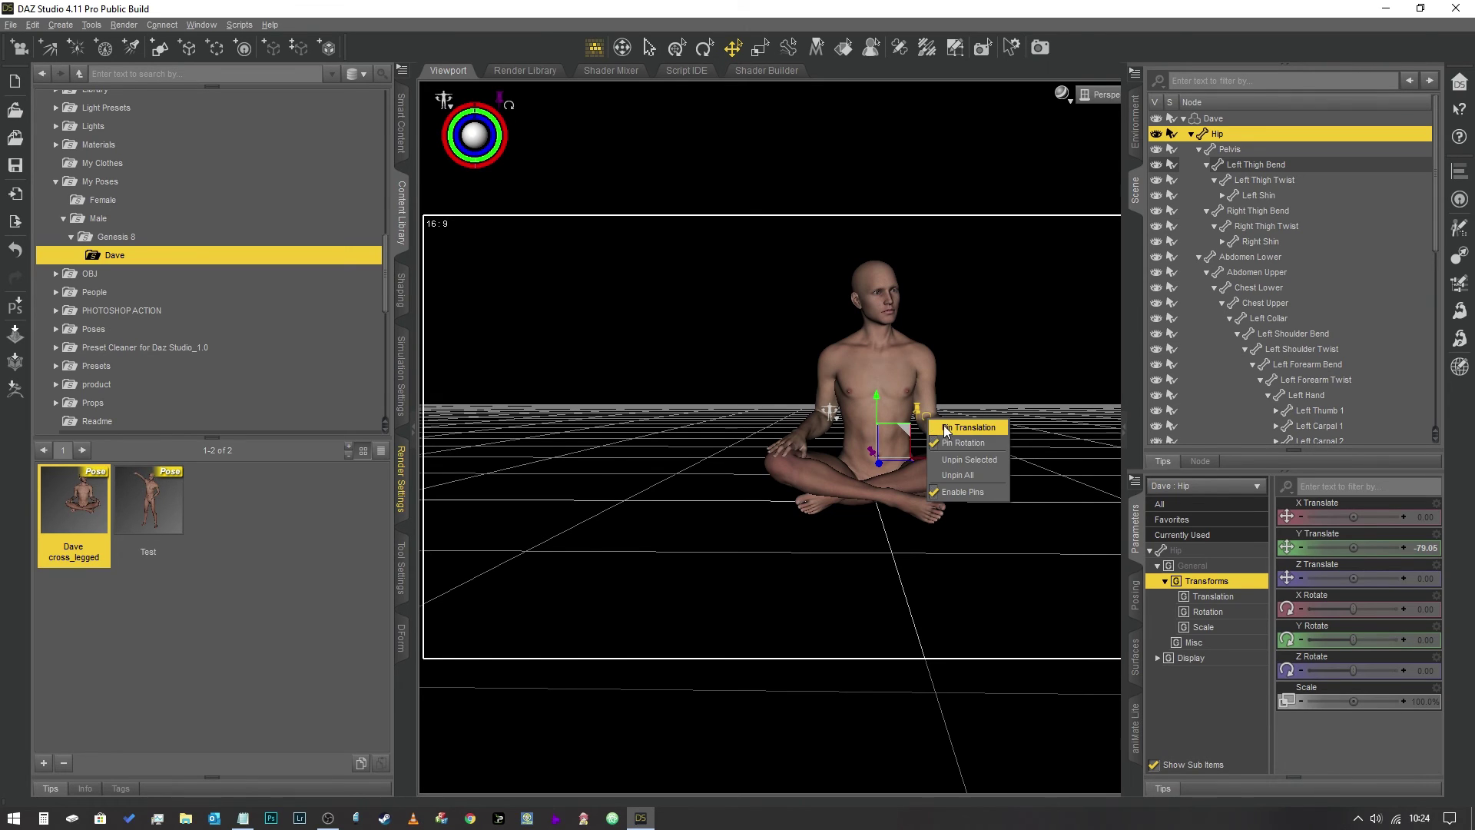
click(967, 444)
click(1037, 331)
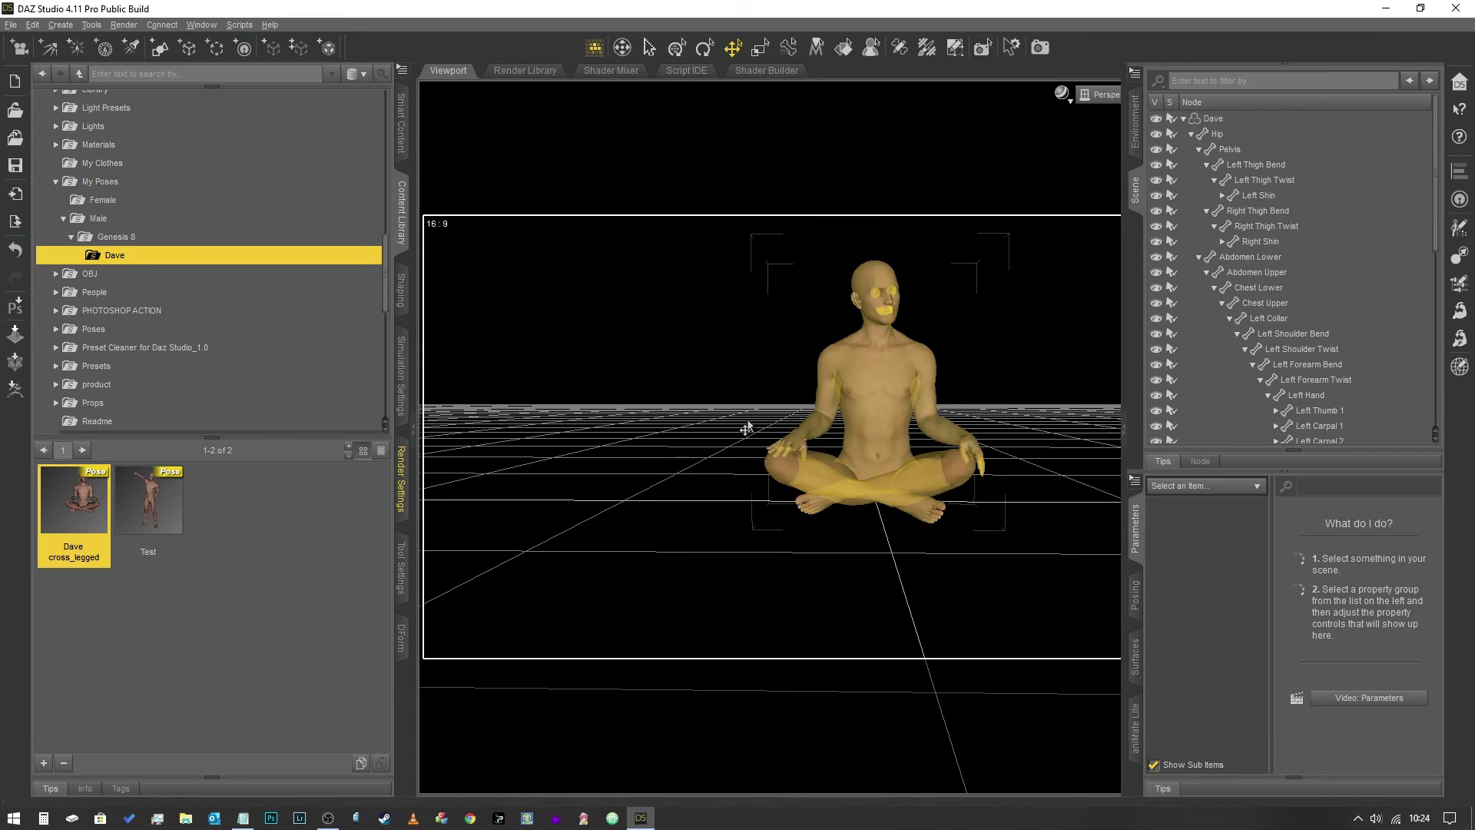
- Select the whole figure and pull its right hand up and outward to about head height
click(821, 432)
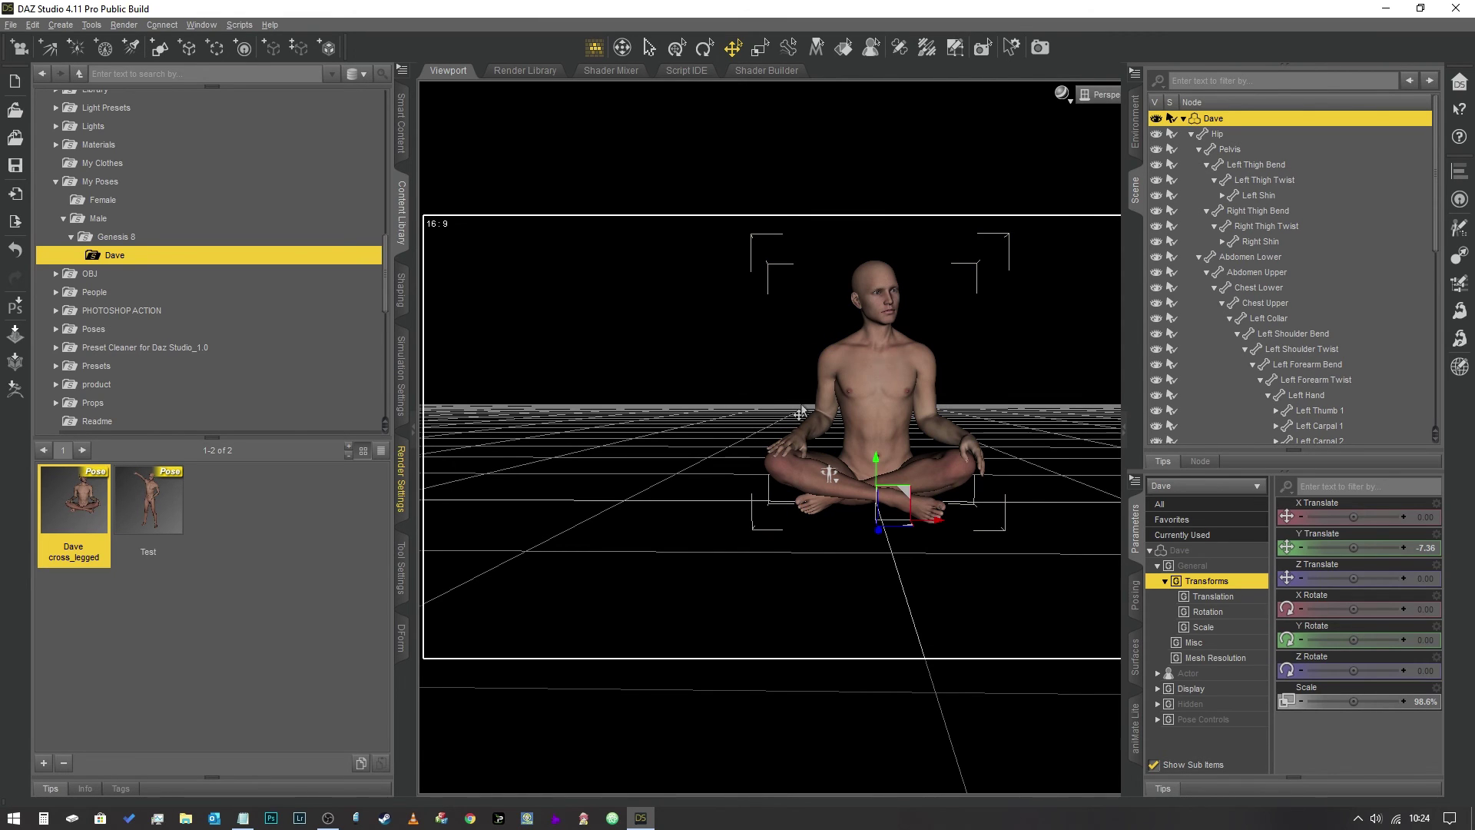
drag(799, 436, 745, 341)
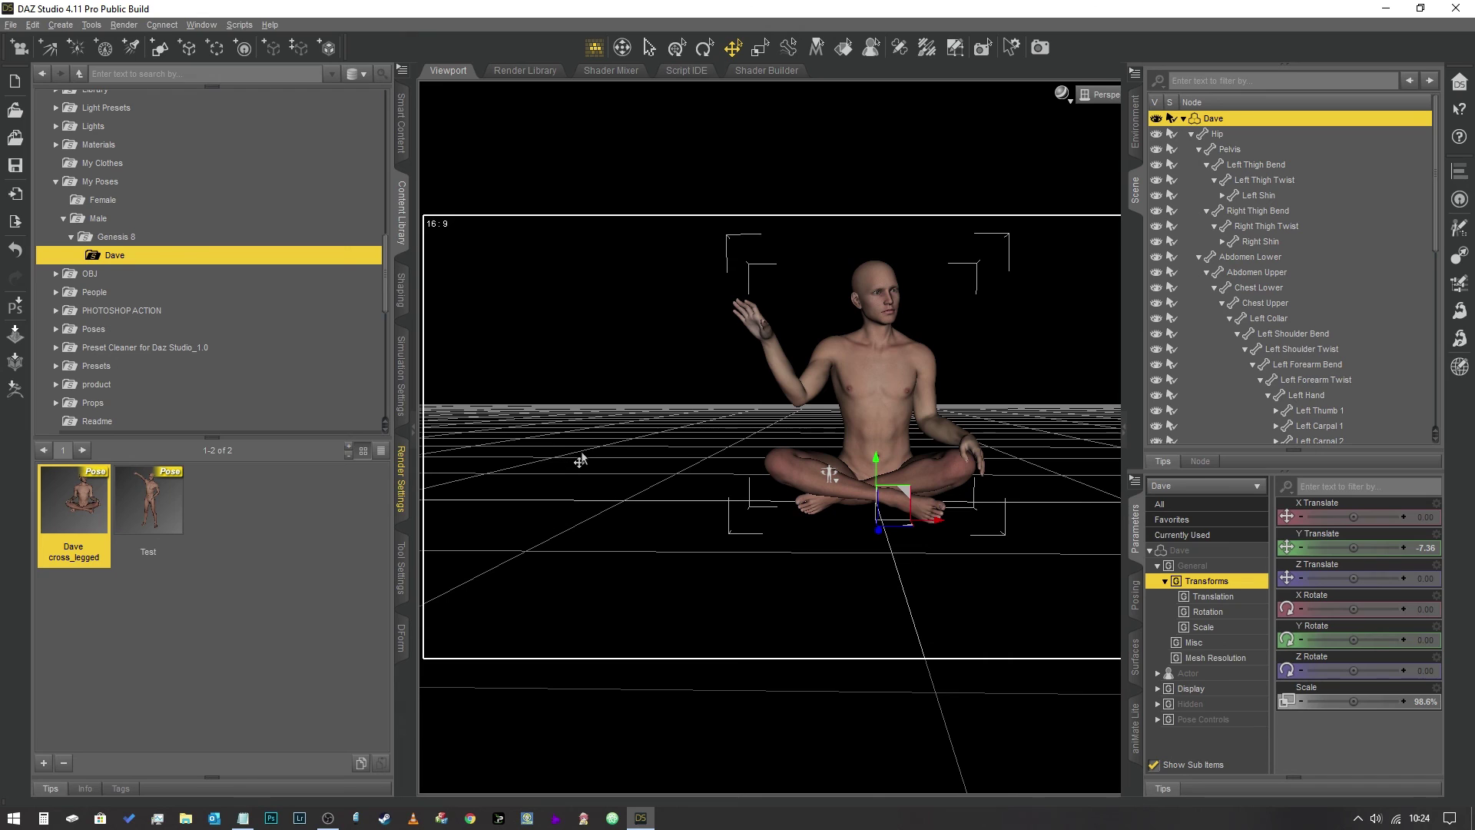